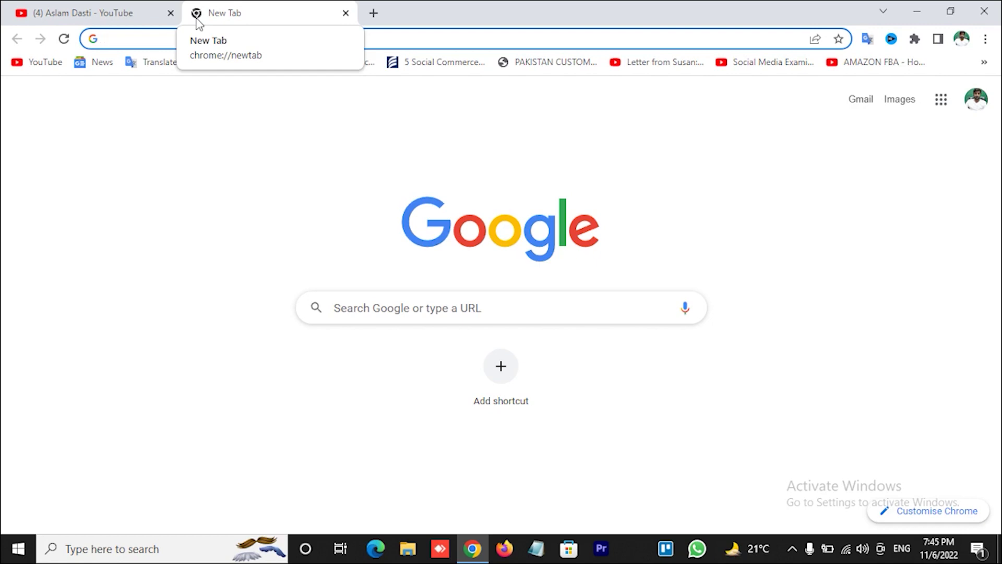
Search Google for "blogger".
text(blogge)
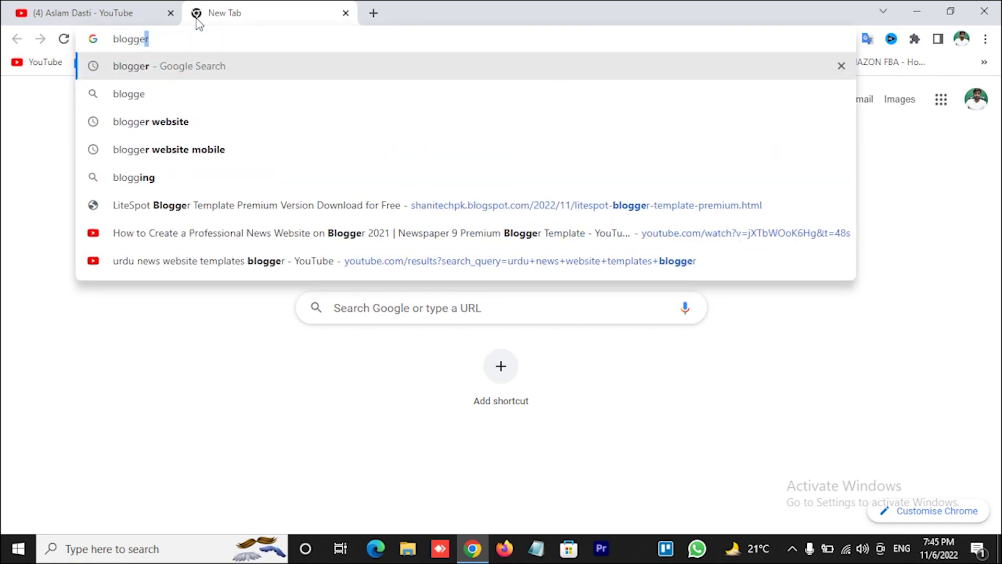
text(r)
key(Return)
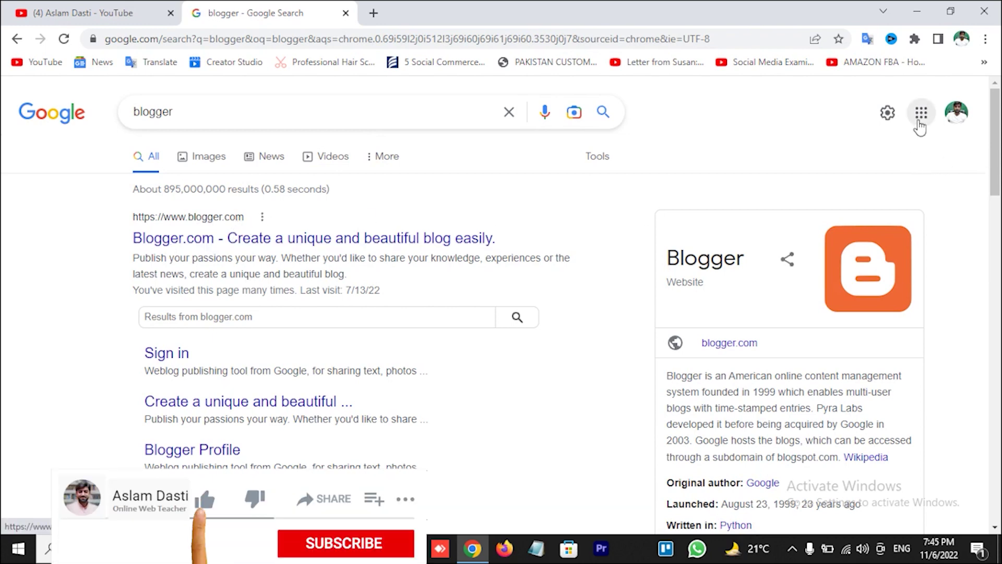
Open Blogger from the list of Google apps.
click(921, 116)
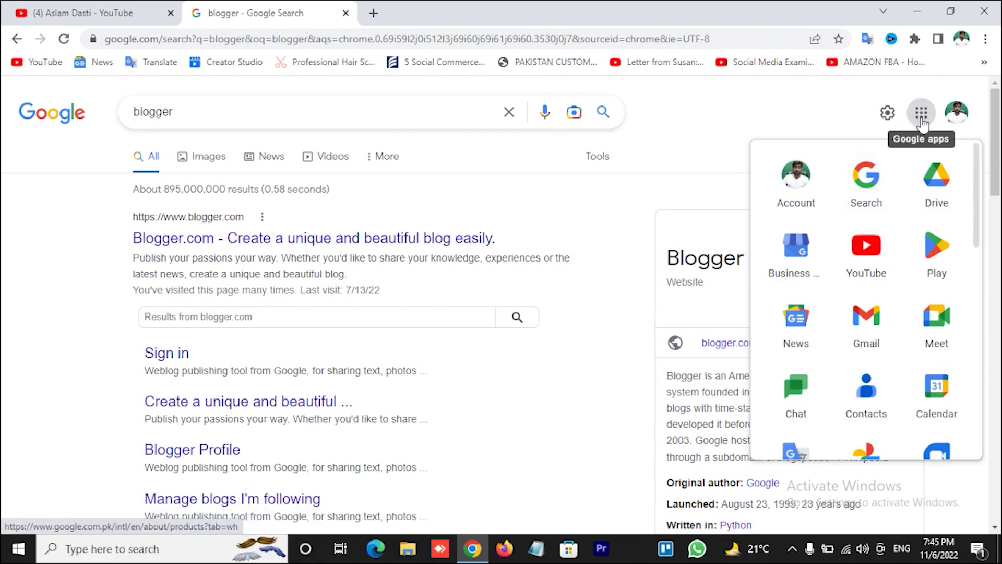
scroll(902, 269, down, 4)
scroll(900, 265, down, 3)
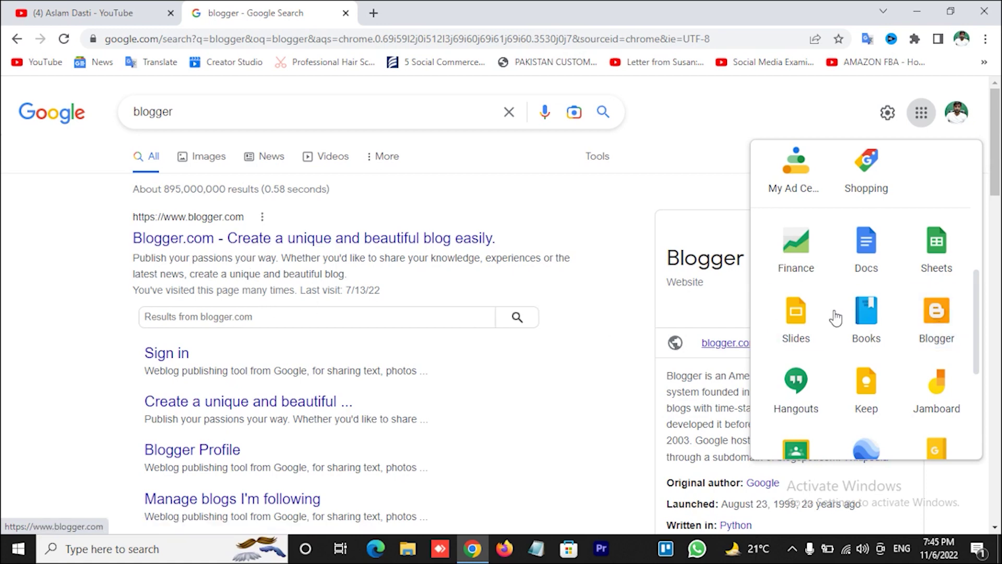
click(936, 334)
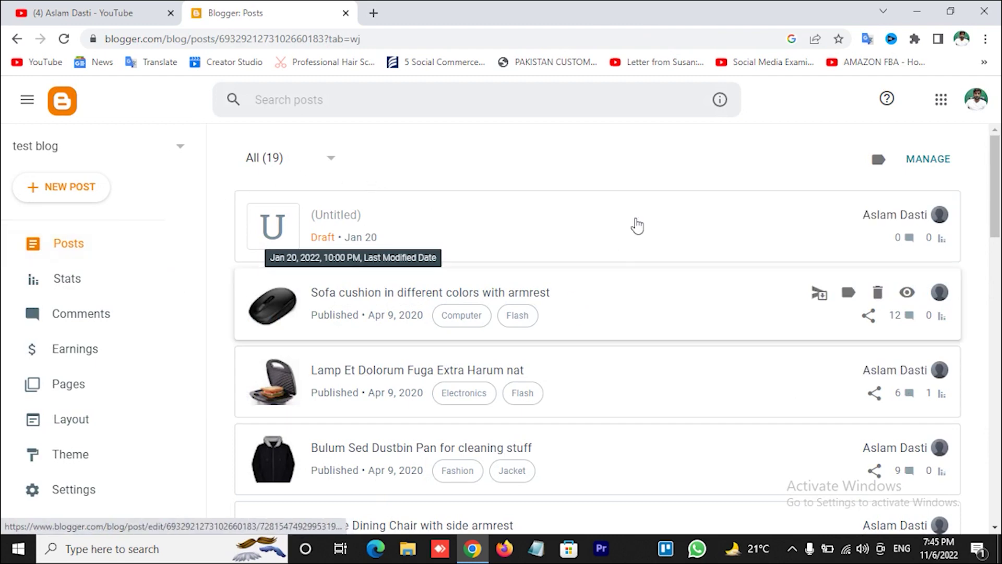
Collapse the notices above the blog name form.
mouse_move(513, 240)
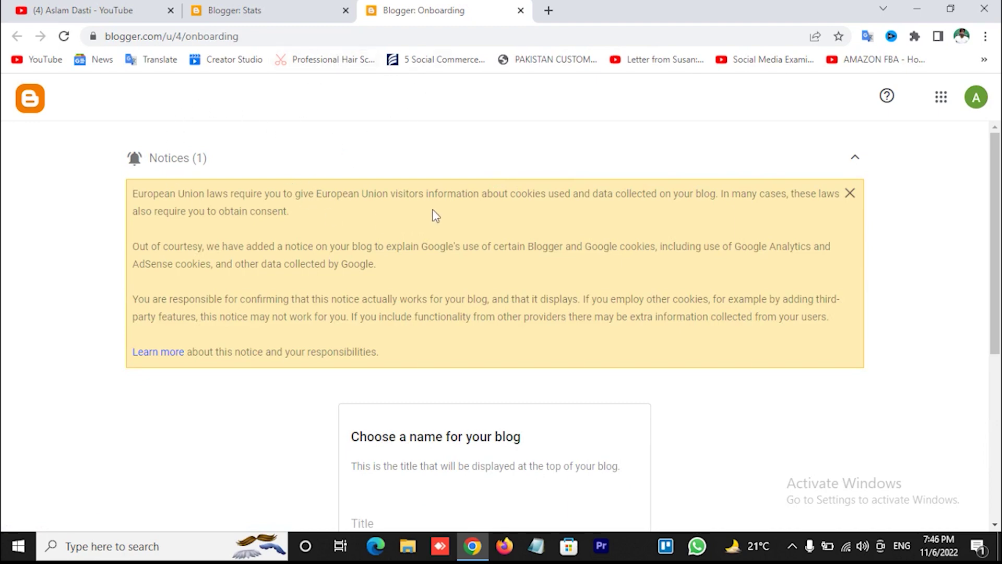
scroll(530, 219, down, 3)
scroll(528, 217, down, 1)
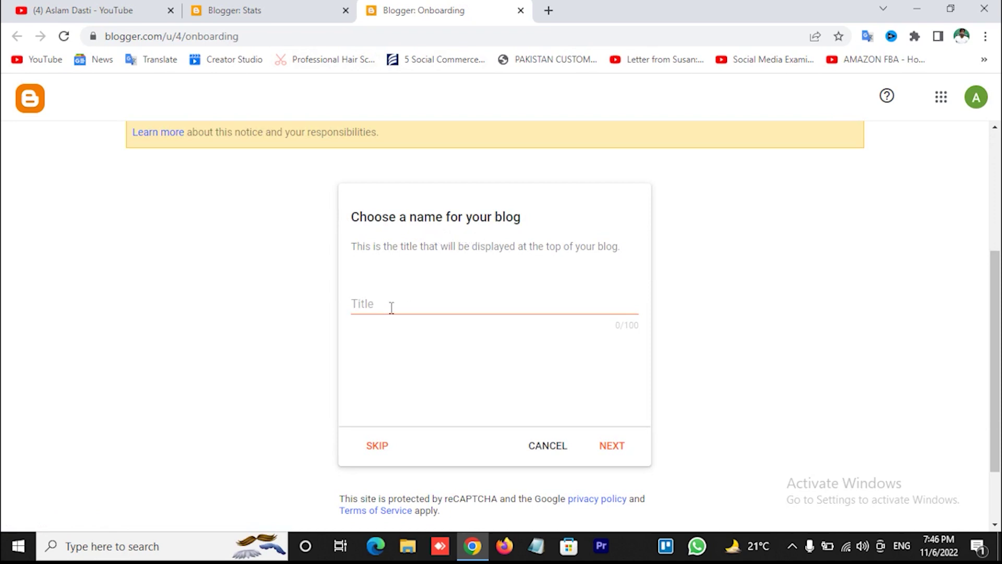
scroll(393, 305, up, 4)
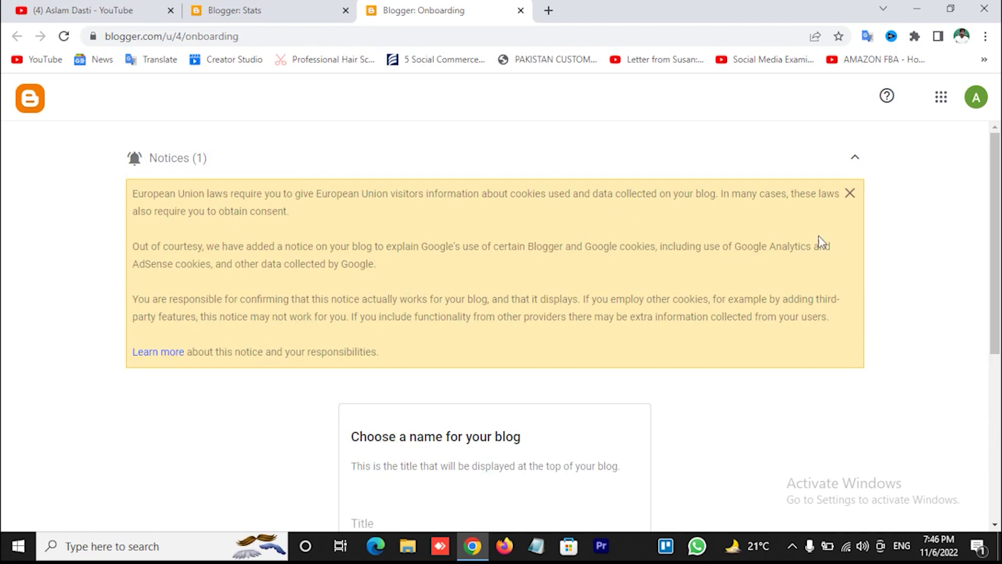
click(852, 157)
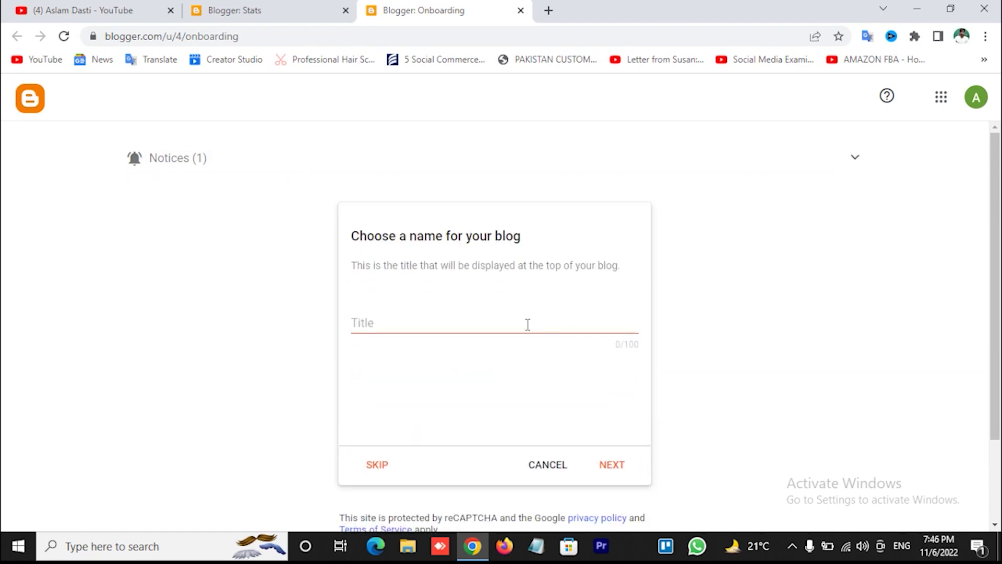
scroll(422, 317, down, 1)
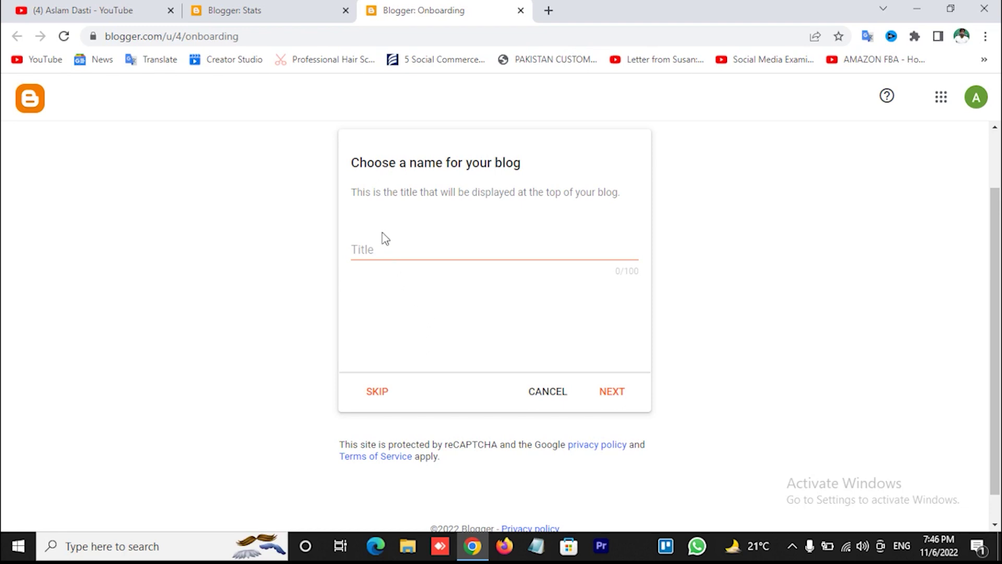
Enter the blog owner's full name as the blog title and proceed to the URL choice.
click(371, 250)
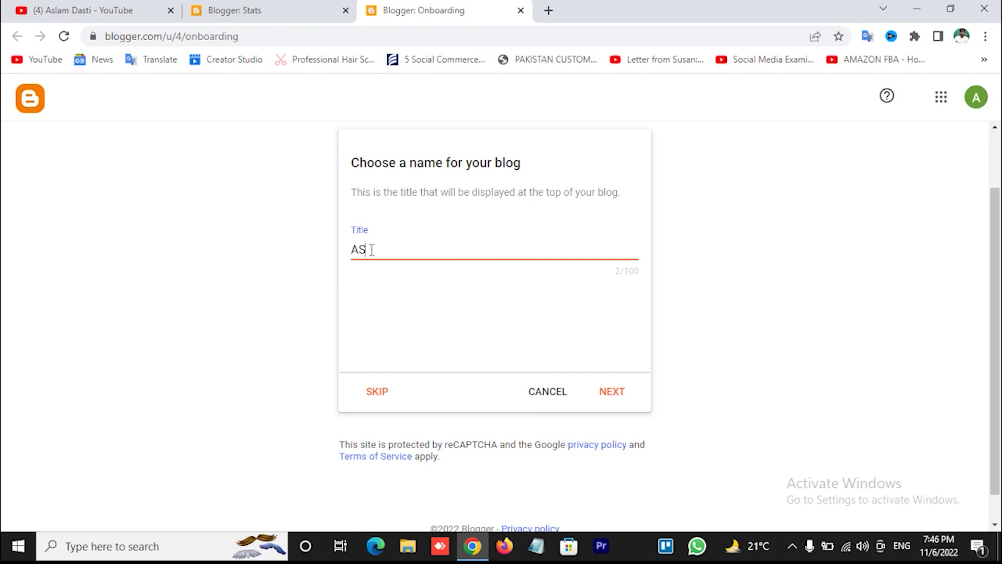
text(ASa)
key(BackSpace)
key(BackSpace)
text(slam DAst)
click(612, 402)
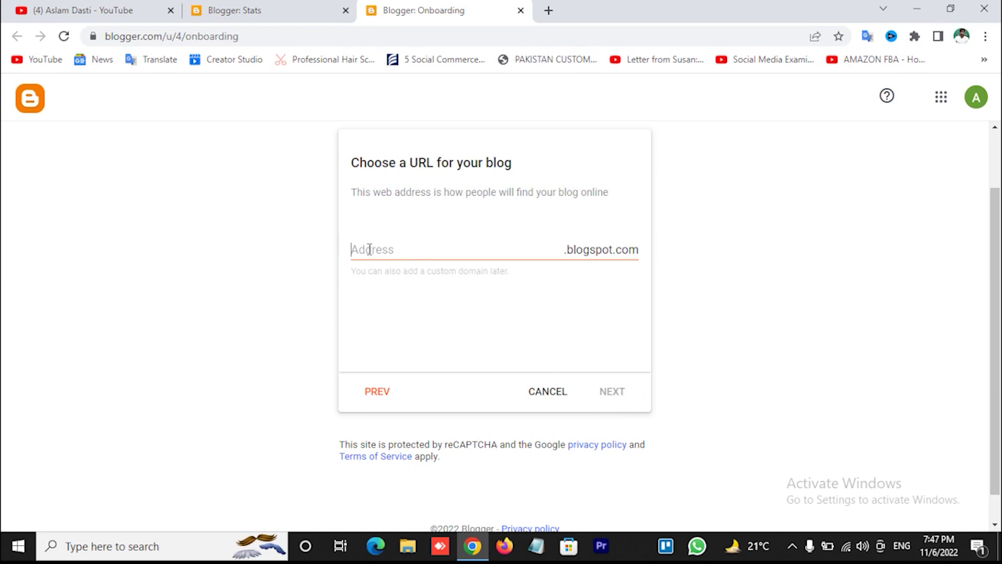
Set the blogspot.com address to the owner's full name as one lowercase word and proceed to the display name.
click(369, 249)
text(asl)
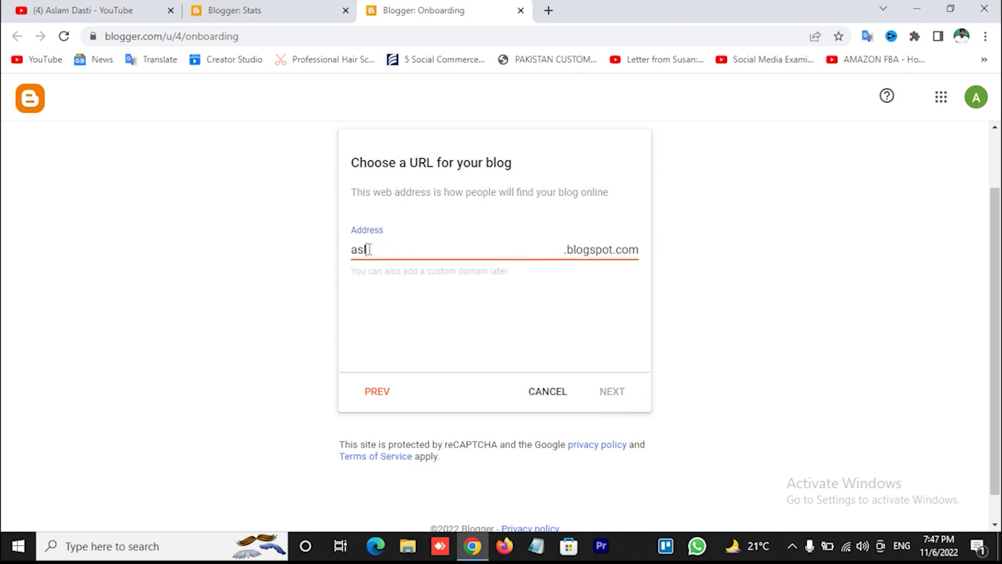
text(amdasti)
click(463, 301)
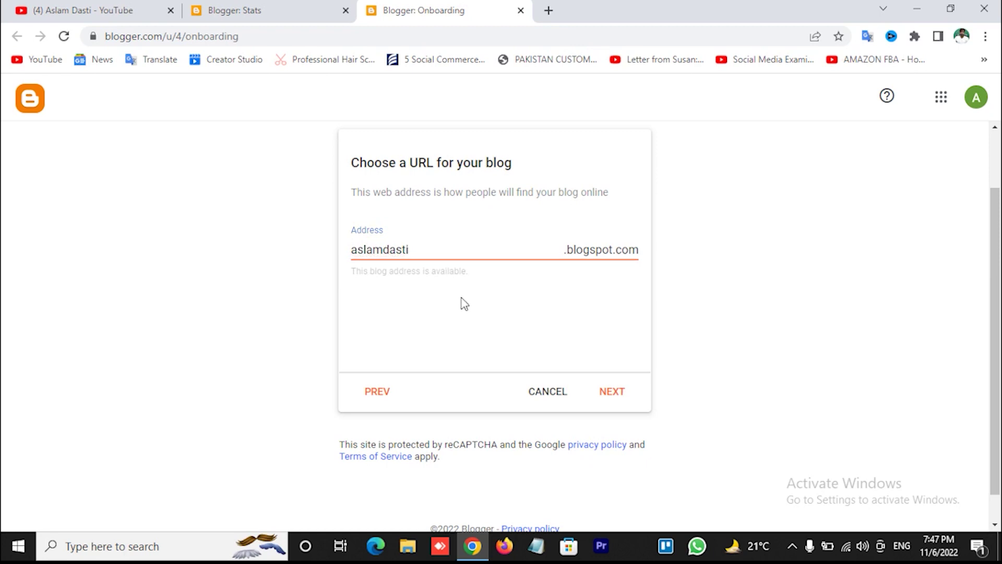
click(438, 250)
text(12)
click(606, 396)
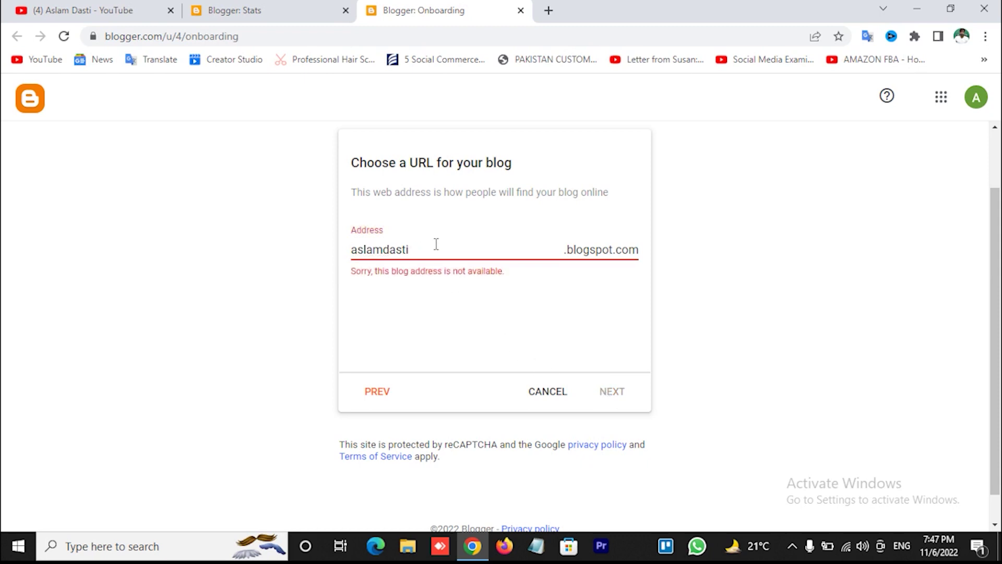
click(465, 317)
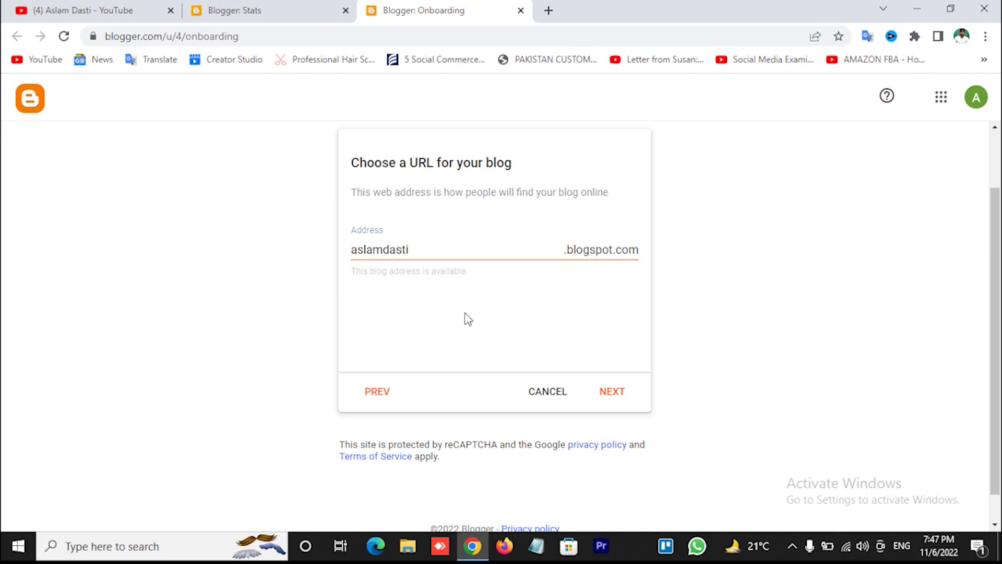
click(607, 395)
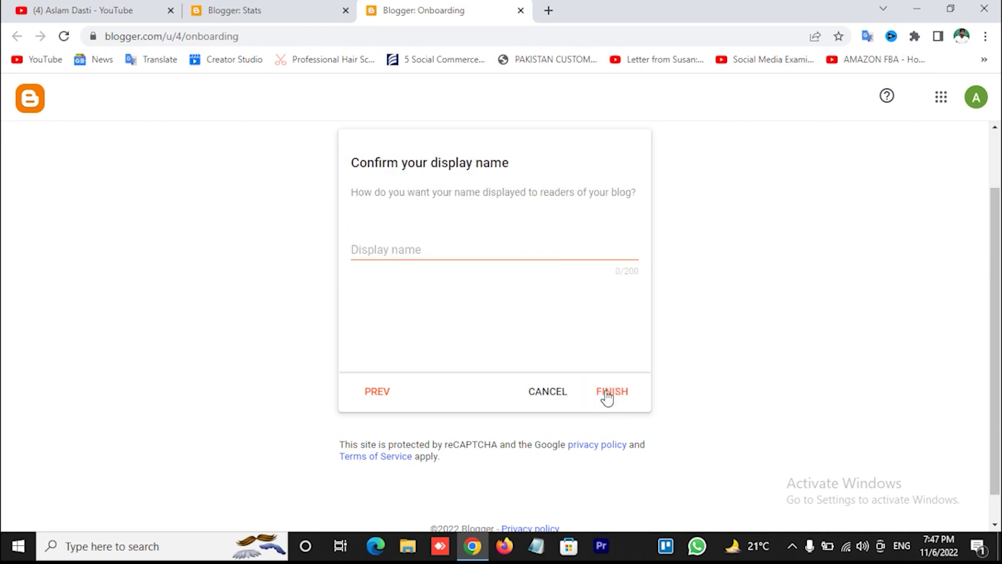
Enter the owner's full name as the display name and finish creating the blog.
click(404, 250)
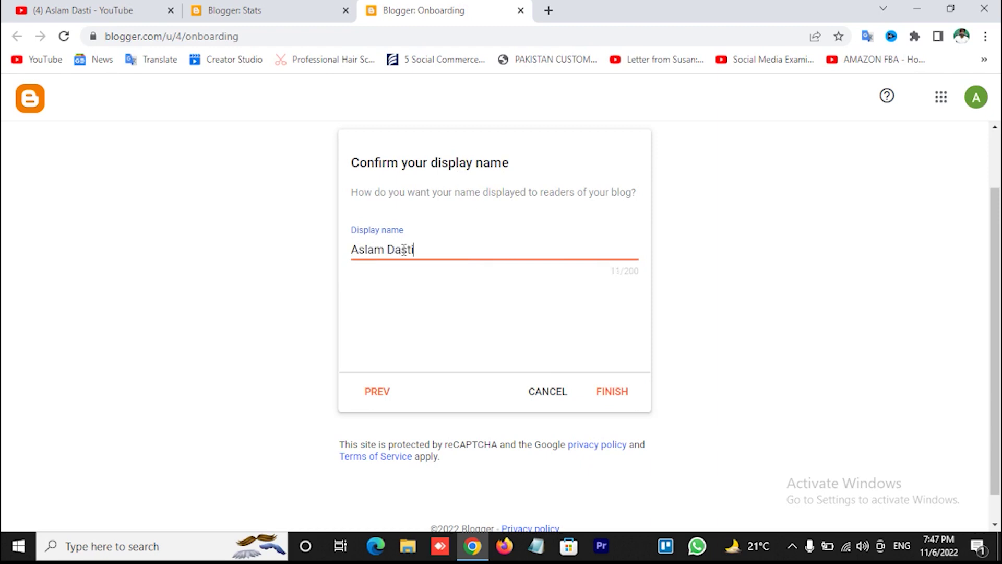
double_click(404, 250)
click(613, 397)
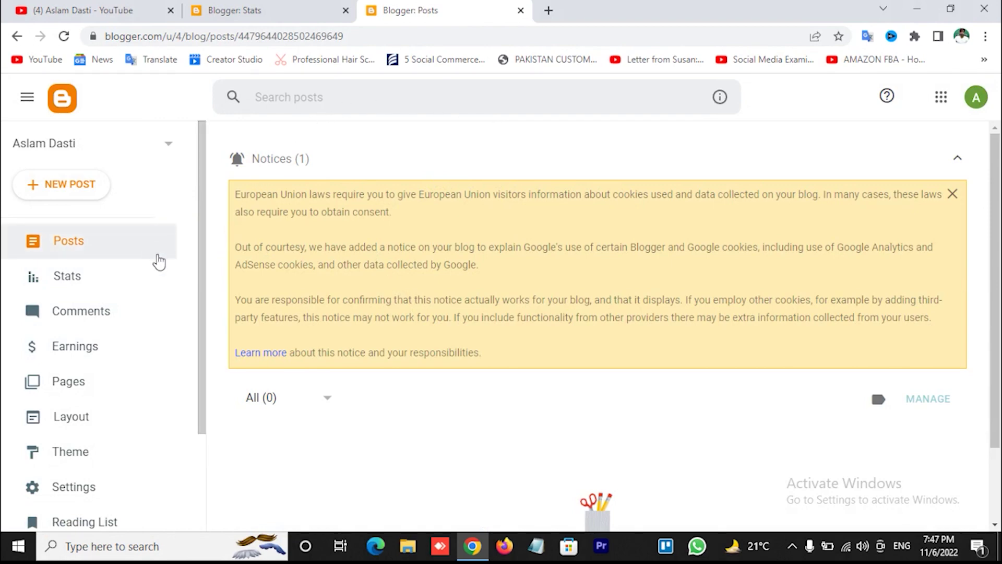
View the new blog's live page.
scroll(159, 261, down, 2)
scroll(159, 261, down, 1)
scroll(156, 262, up, 3)
scroll(156, 272, down, 3)
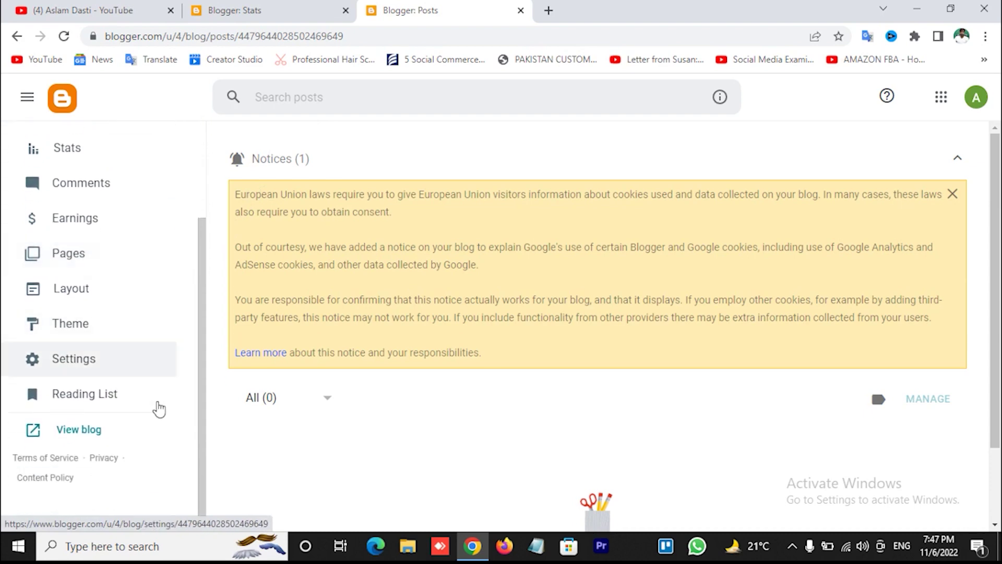
click(77, 432)
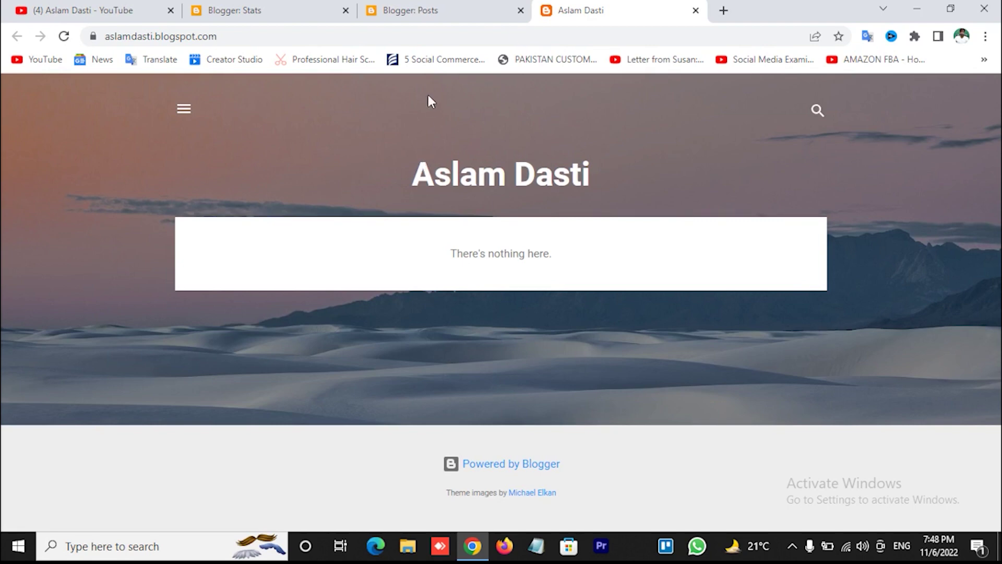
Return to the Blogger dashboard and check the account's list of blogs.
click(421, 11)
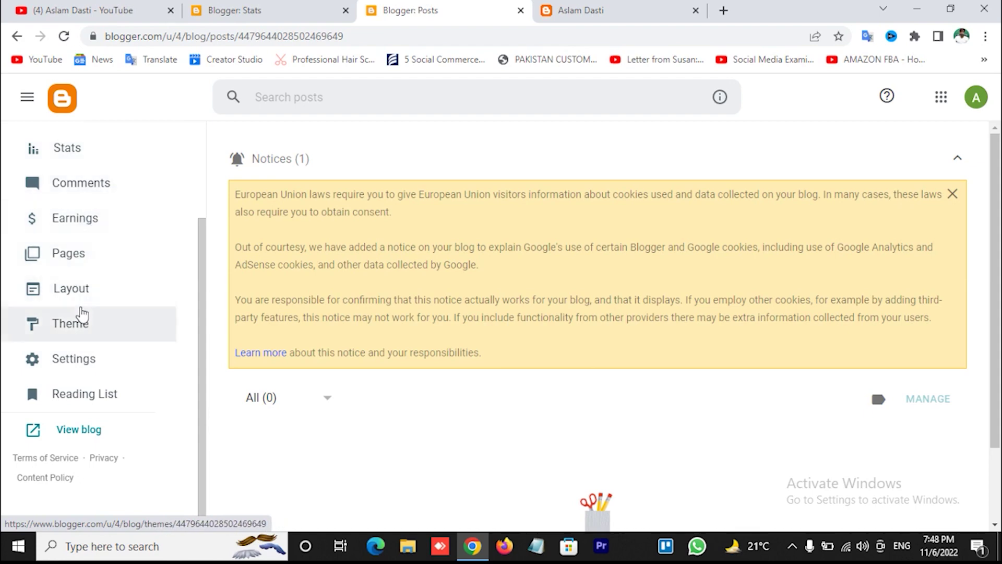
scroll(82, 316, up, 2)
scroll(81, 313, up, 1)
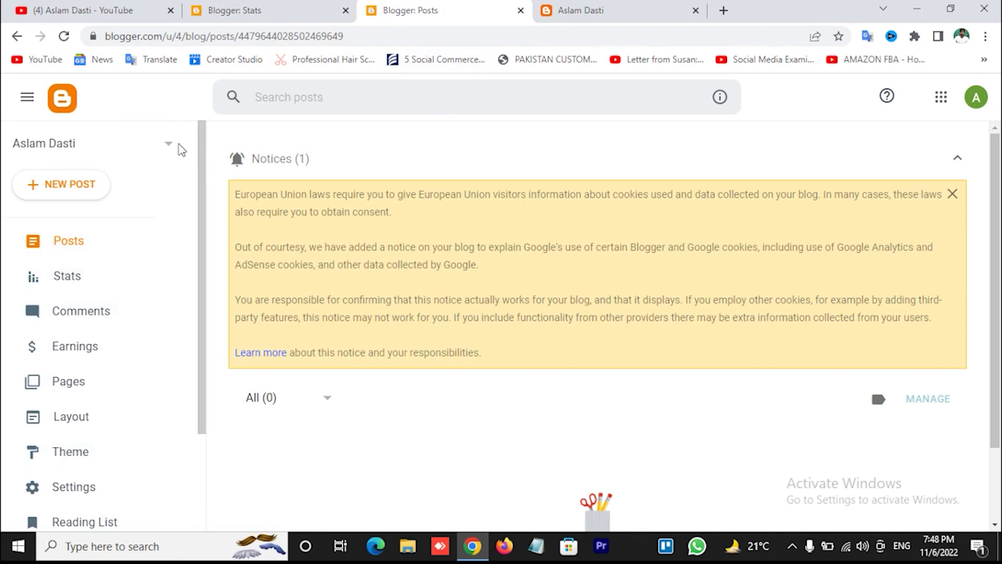
click(168, 150)
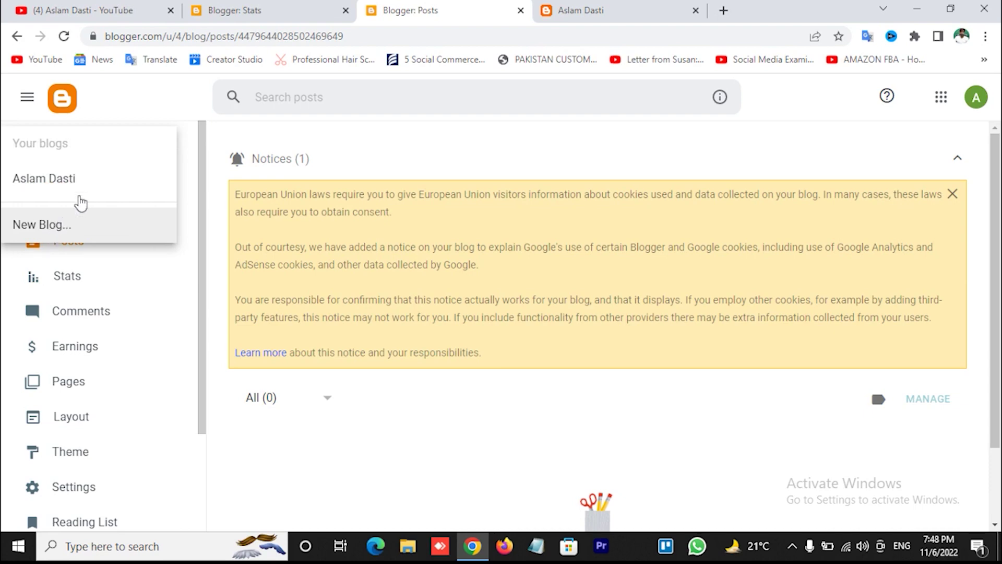
click(169, 113)
Open the blog's theme settings and hide the notices there.
scroll(162, 294, down, 3)
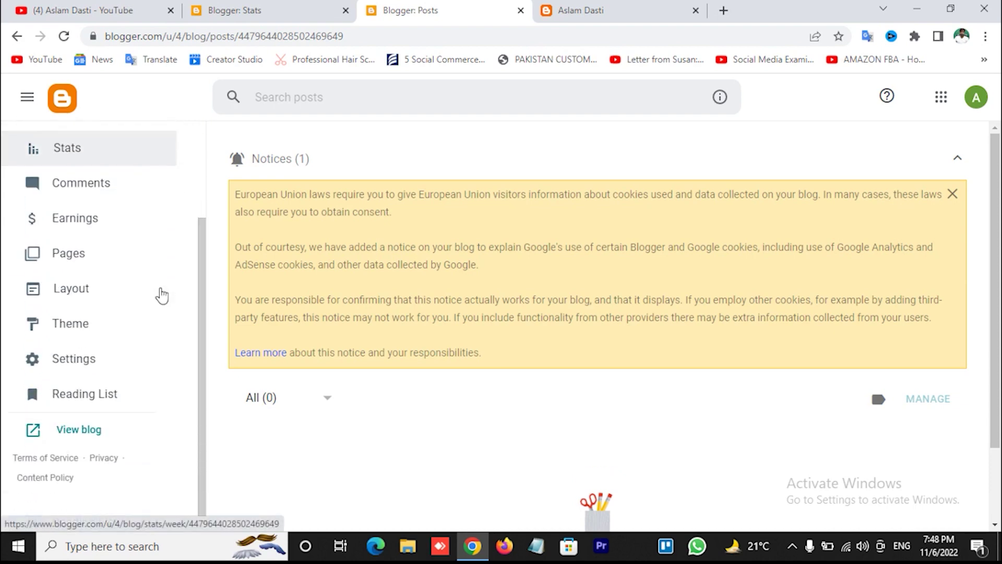
click(71, 320)
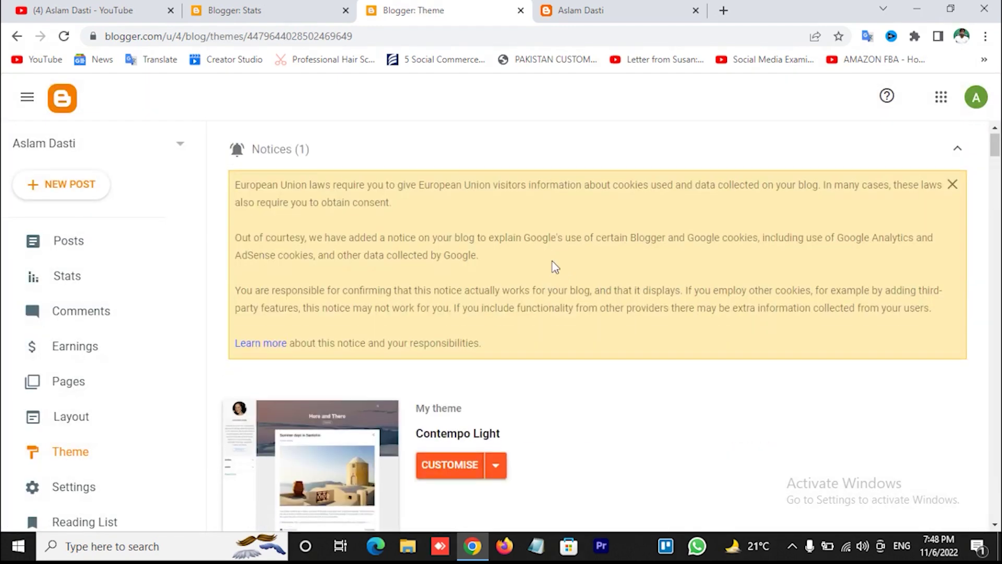
scroll(552, 264, down, 5)
scroll(555, 267, up, 5)
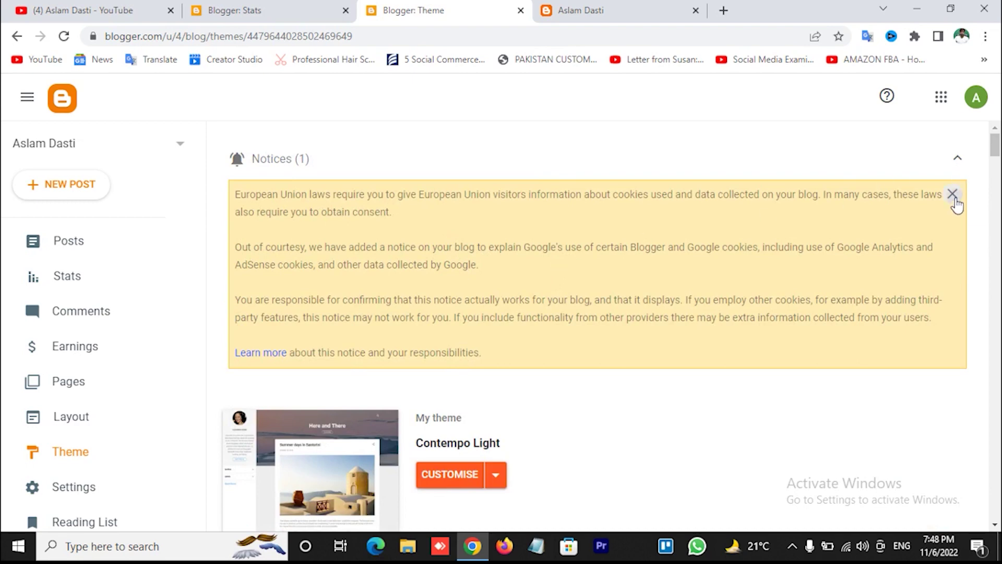
click(956, 163)
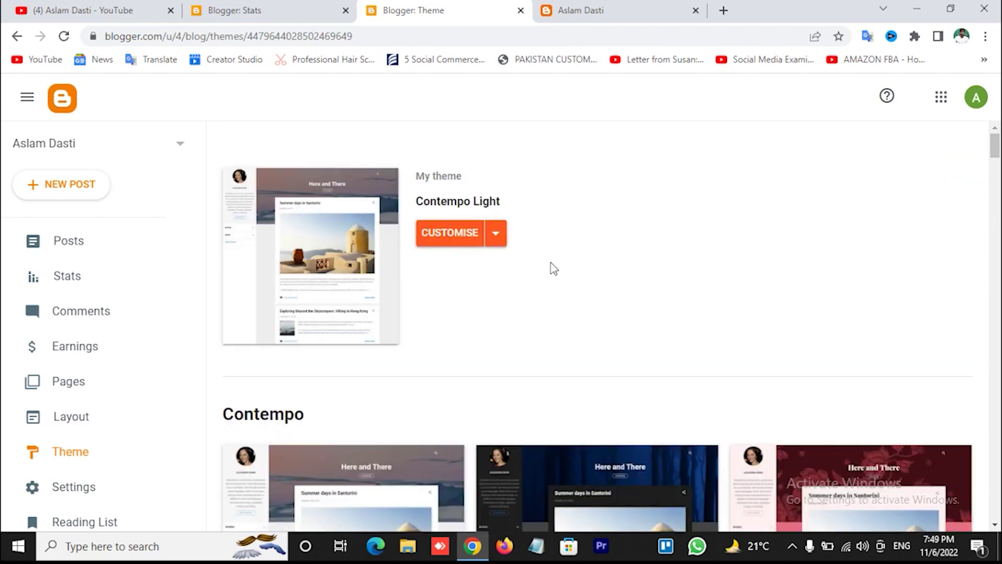
Restore the blog theme by uploading Lite Spot Premium.xml from the Downloads folder.
click(497, 243)
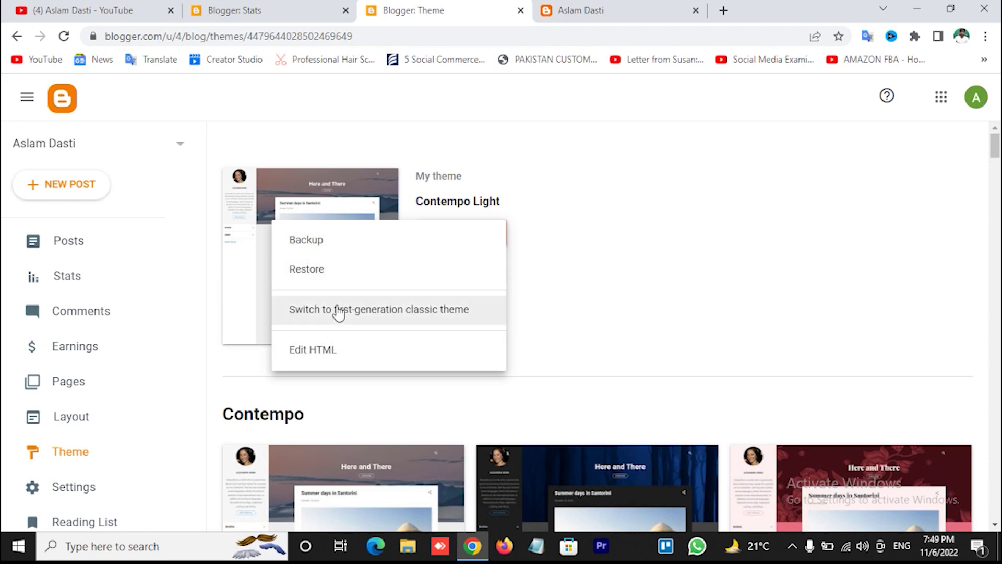
click(323, 272)
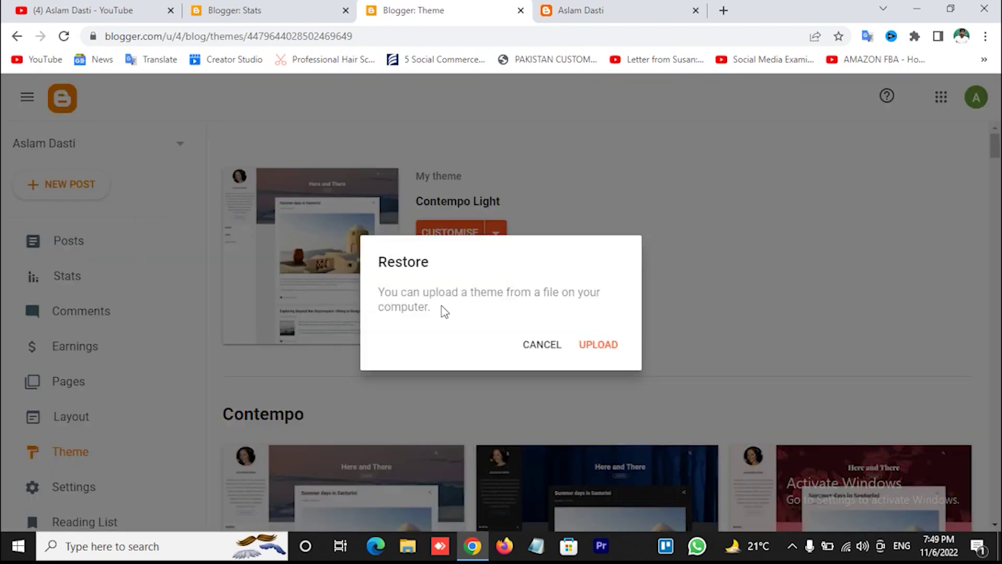
click(601, 346)
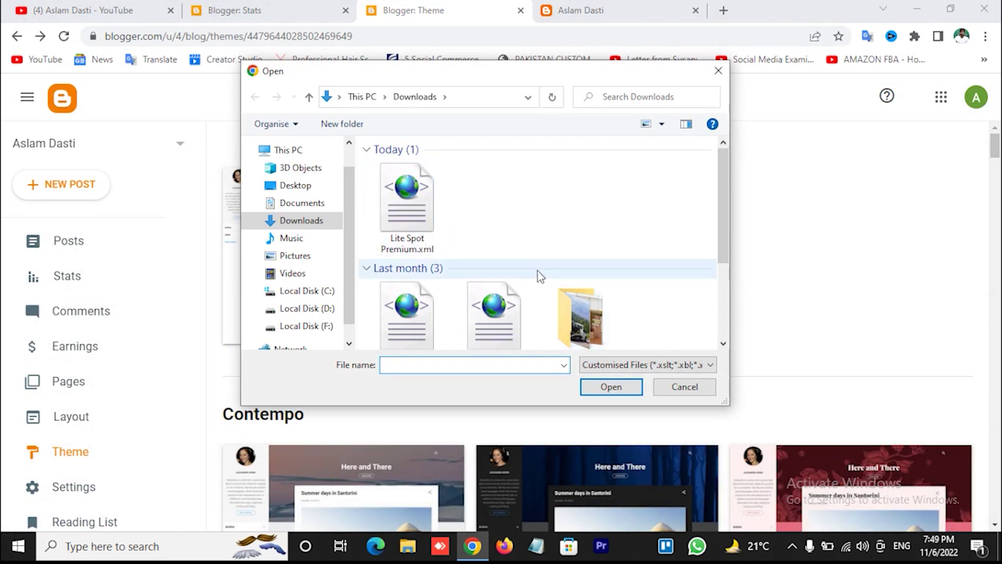
scroll(524, 243, down, 2)
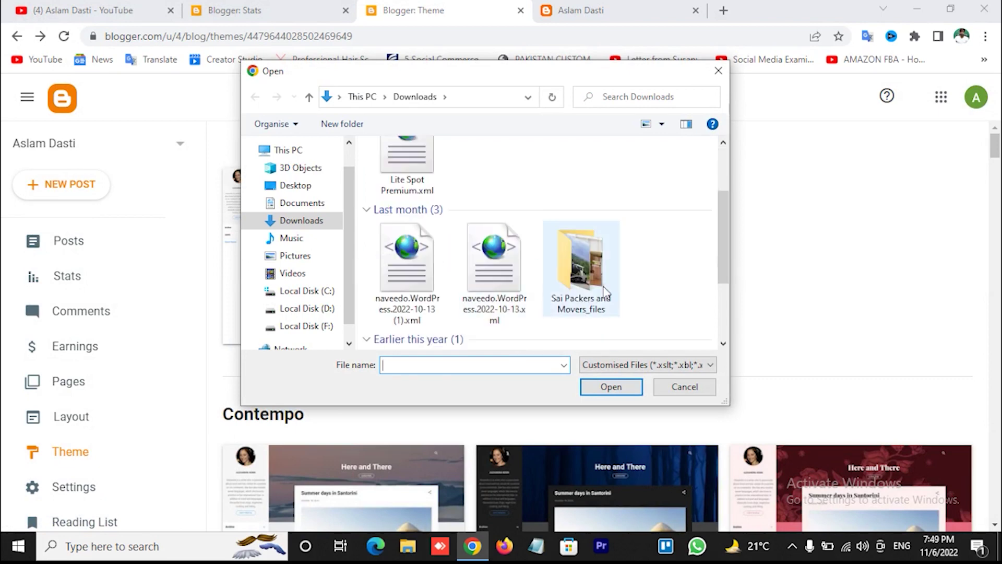
scroll(607, 298, up, 2)
click(409, 214)
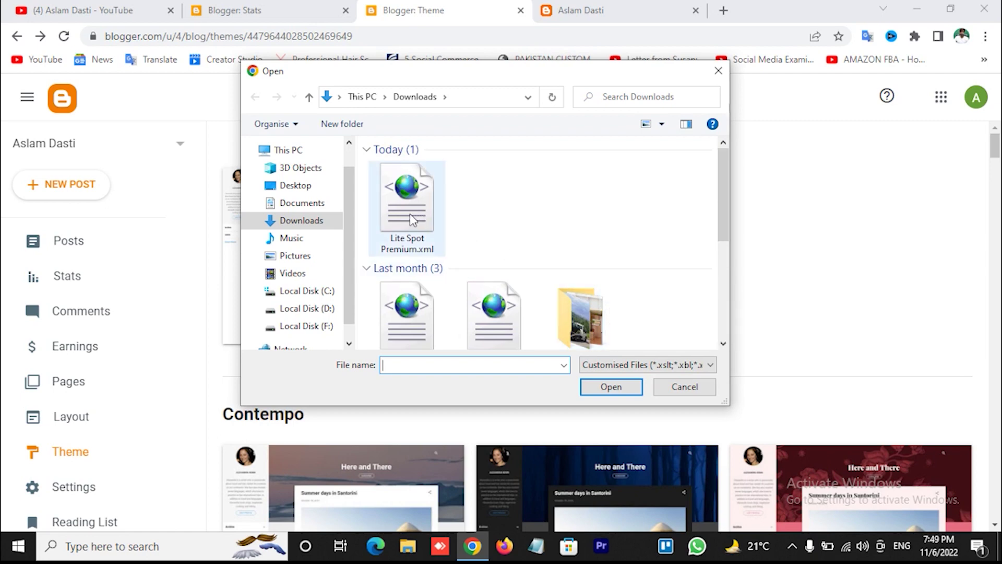
double_click(409, 214)
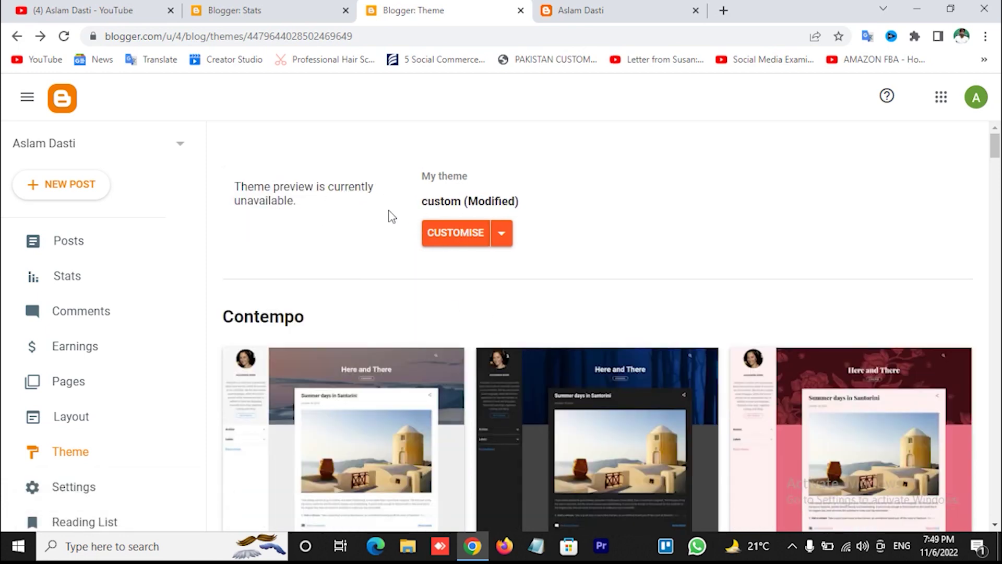
click(501, 235)
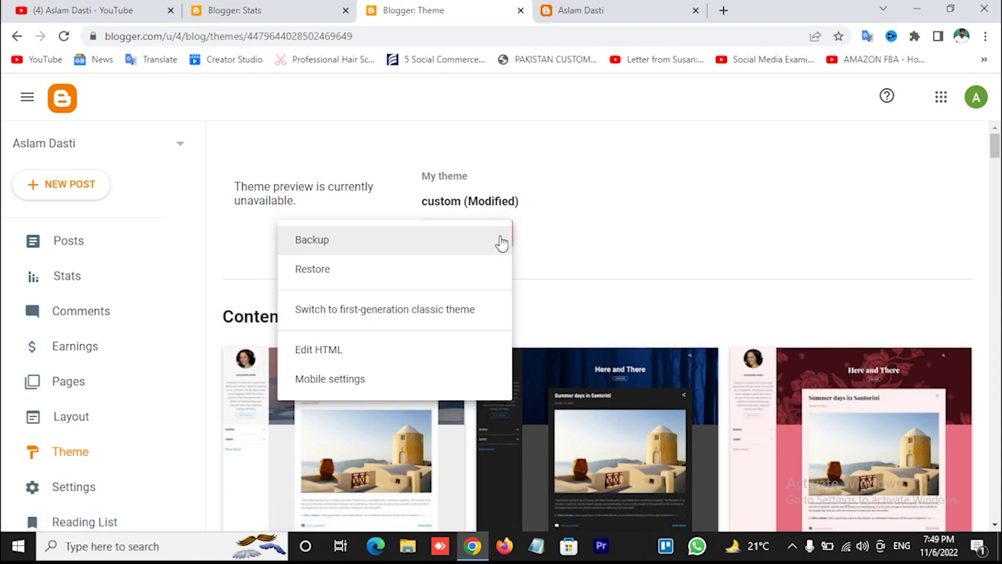
click(631, 256)
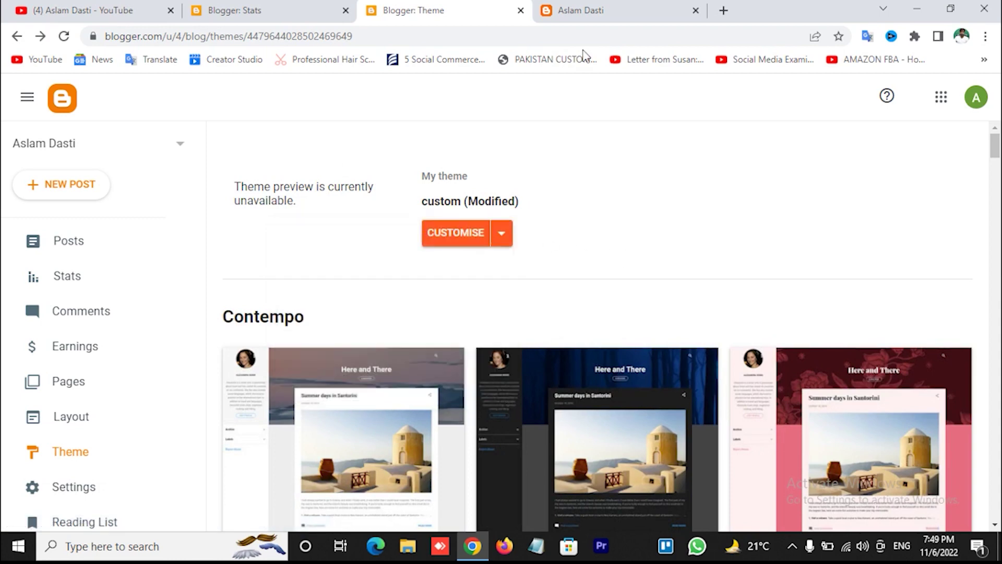
Reload the blog's live page and look over the home page sections of the new theme.
click(587, 11)
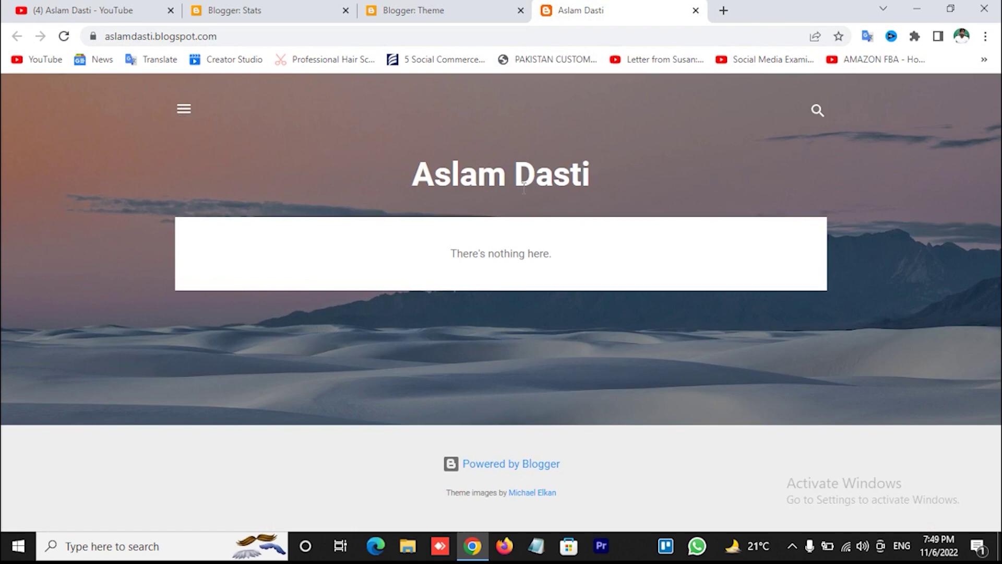
click(63, 36)
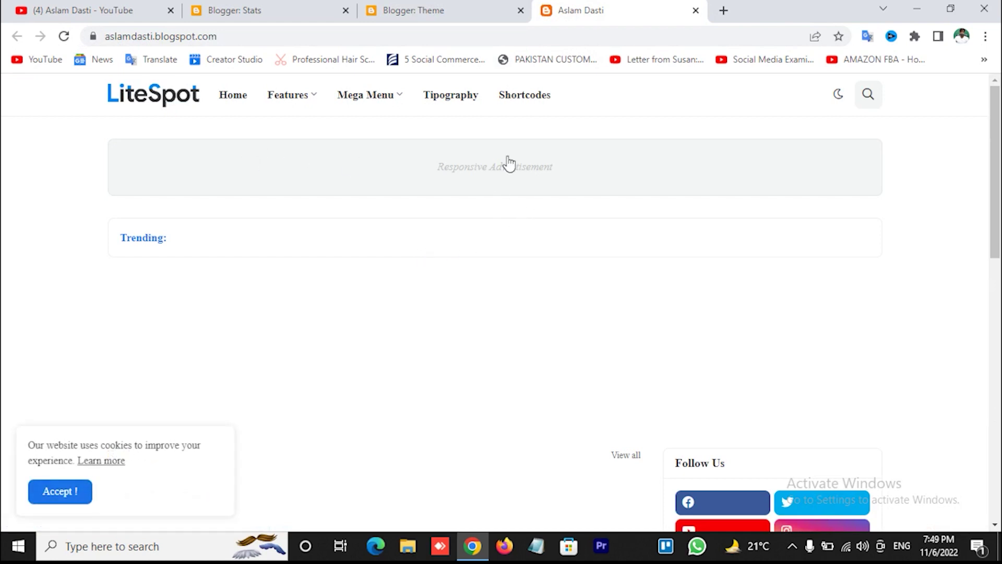
scroll(462, 252, down, 5)
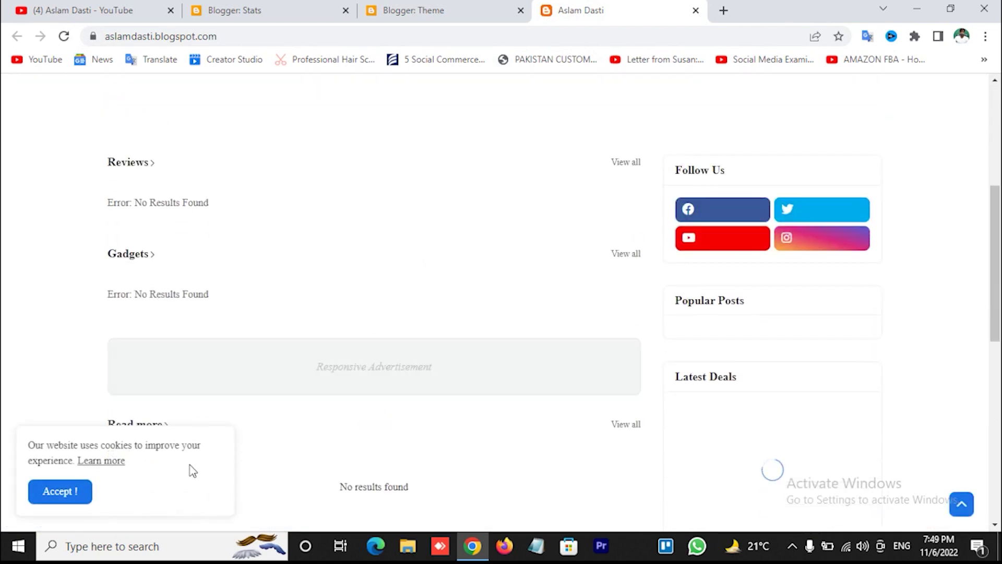
scroll(432, 365, down, 6)
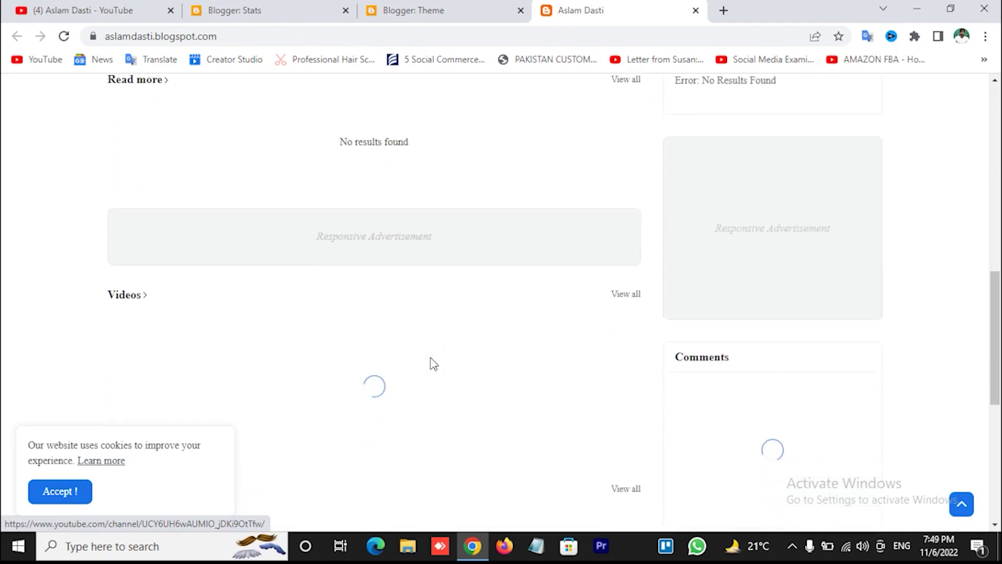
scroll(432, 363, up, 6)
scroll(287, 271, down, 10)
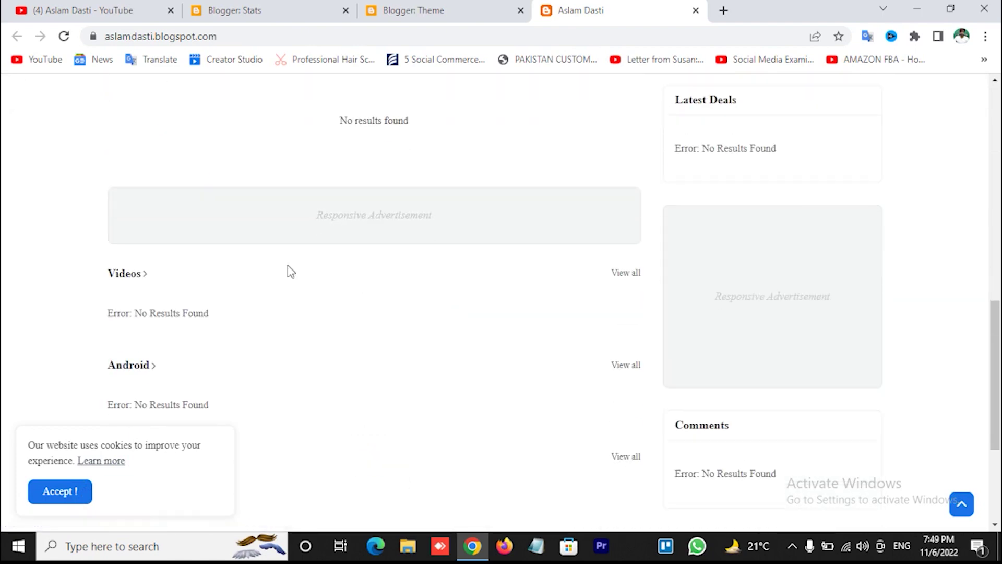
scroll(263, 267, up, 9)
scroll(265, 267, up, 6)
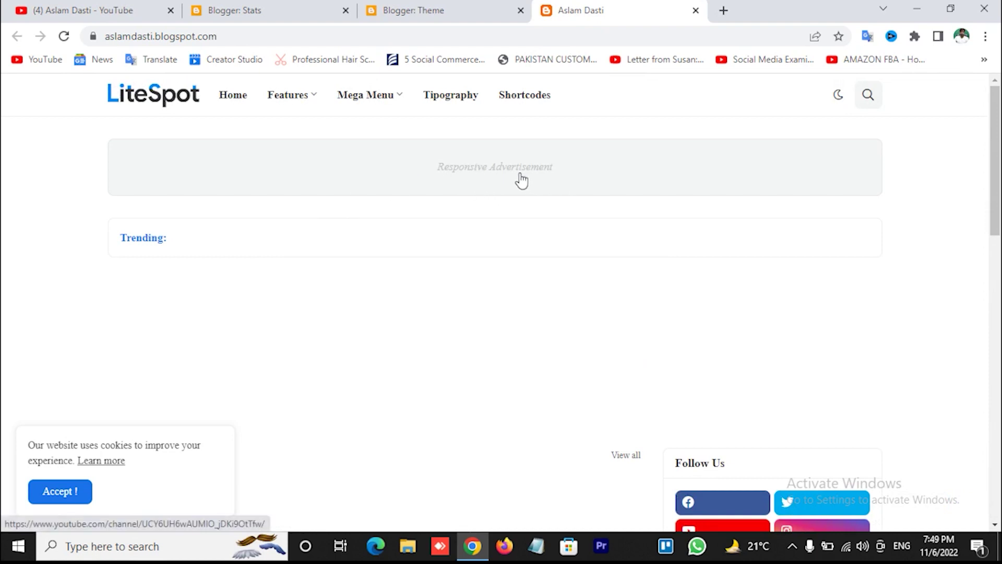
View the live blog's Mega Menu page and return to its Home page.
mouse_move(386, 104)
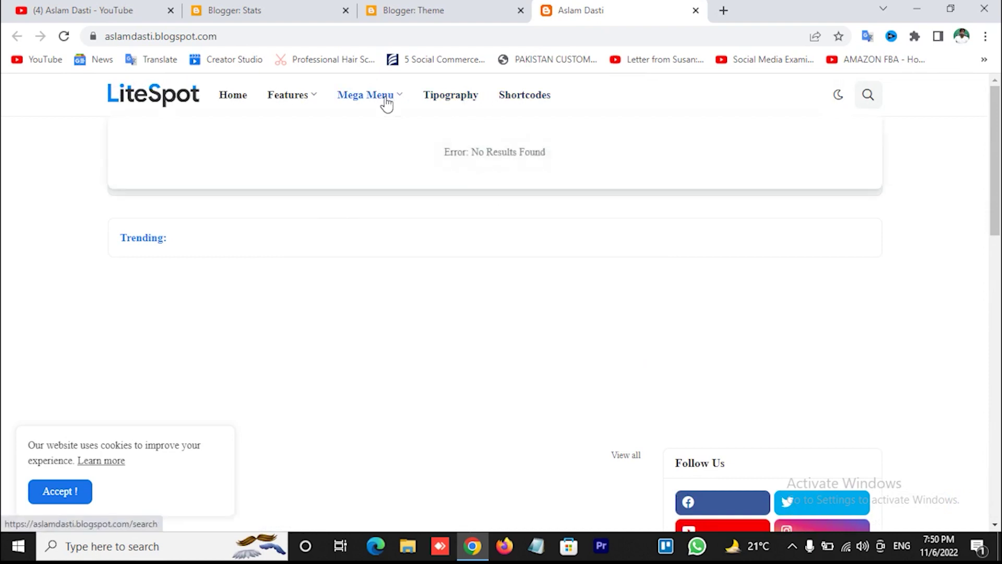
click(399, 101)
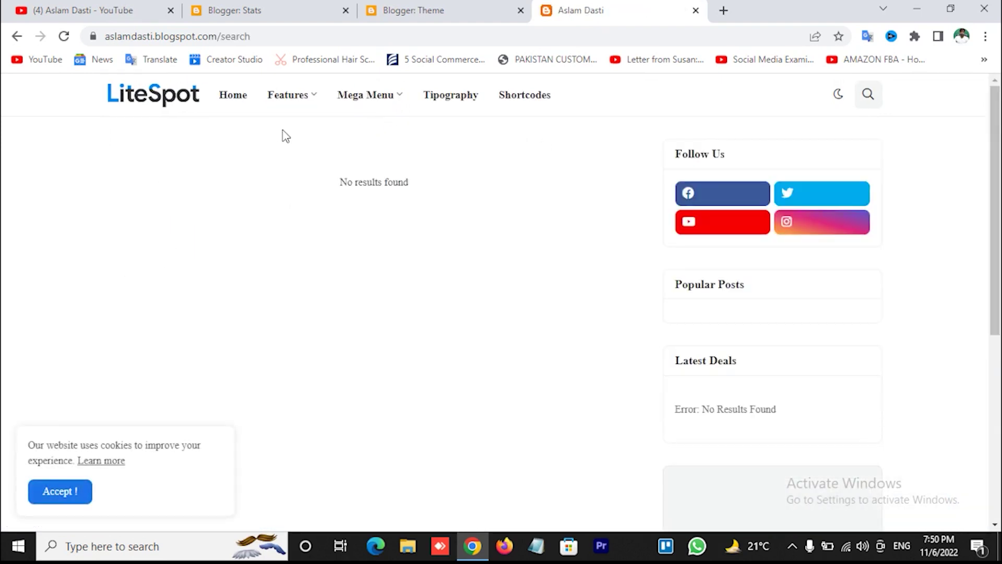
click(238, 99)
mouse_move(315, 105)
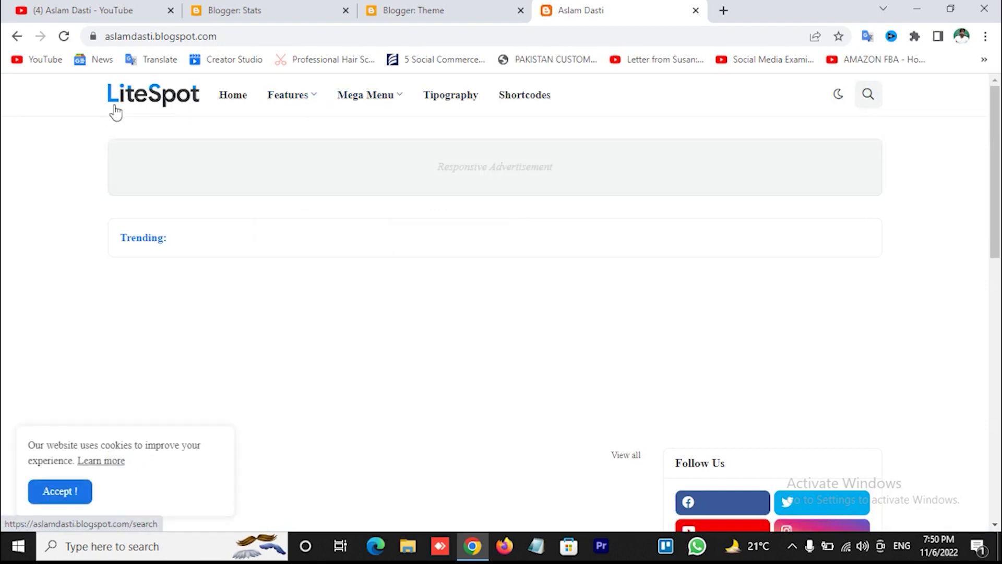
Check the published posts of the test blog in the other Blogger tab, and close that tab.
click(275, 9)
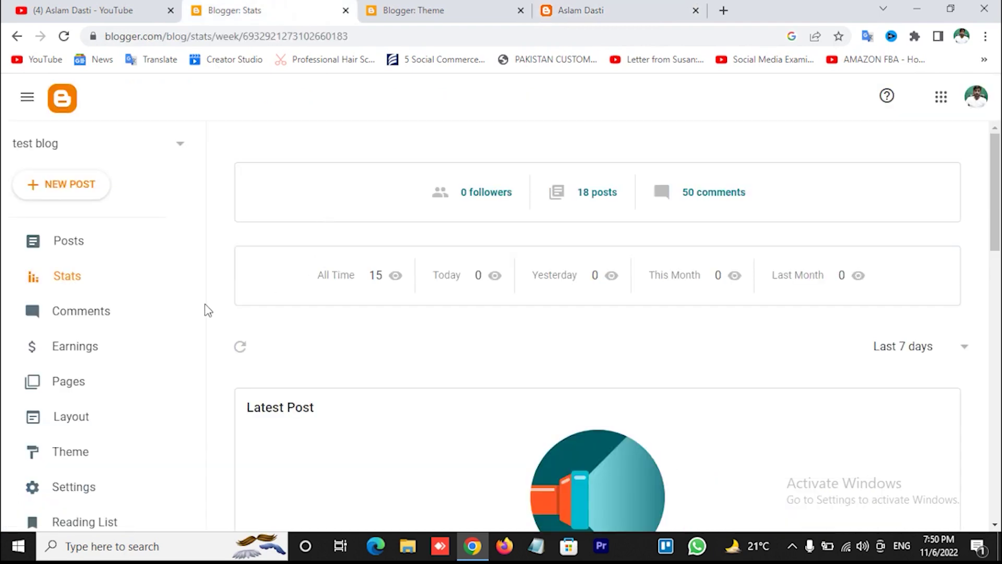
scroll(158, 336, down, 2)
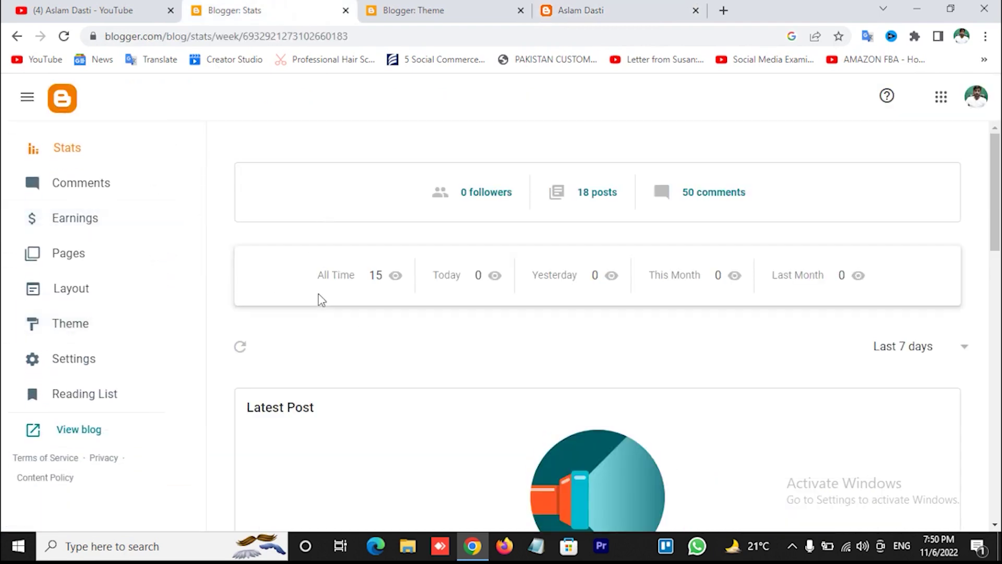
click(583, 198)
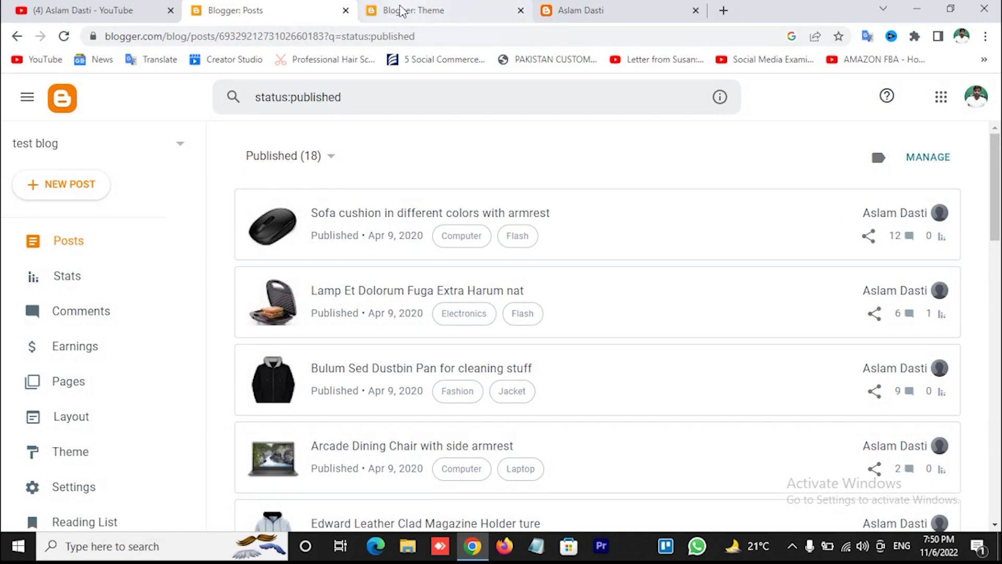
click(485, 7)
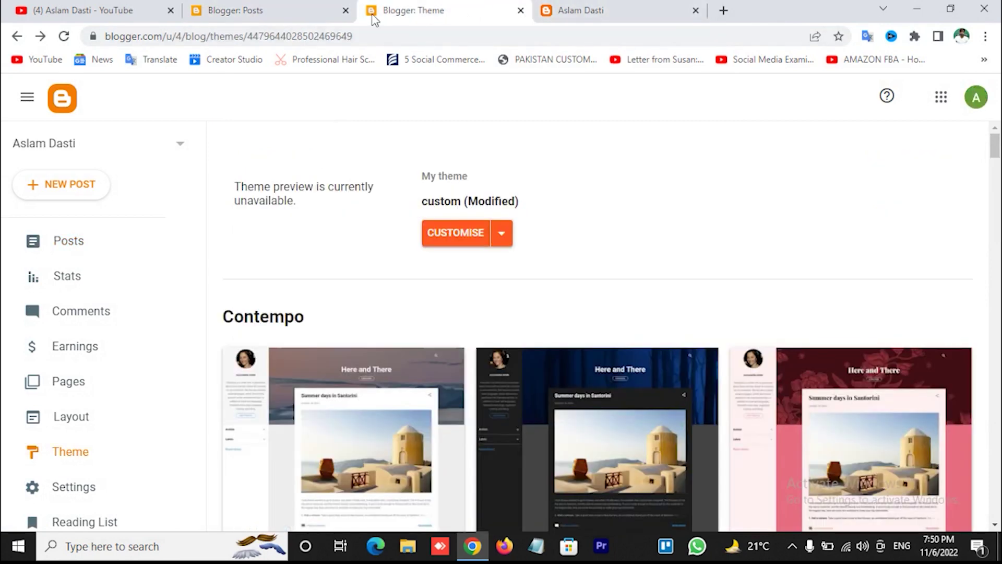
click(346, 10)
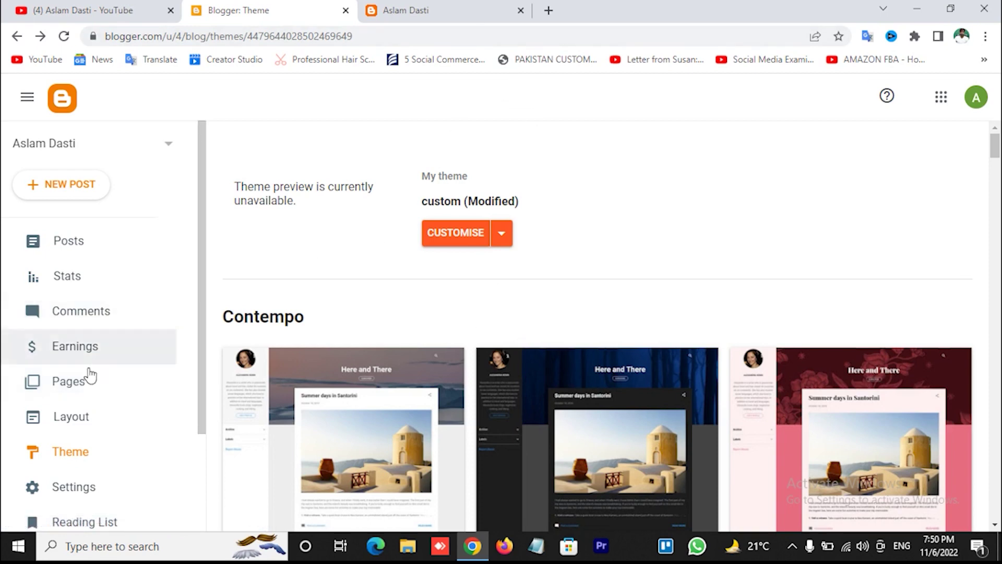
Open the new blog's layout page and examine its gadget sections from Theme Options down to Content Section 2.
click(77, 415)
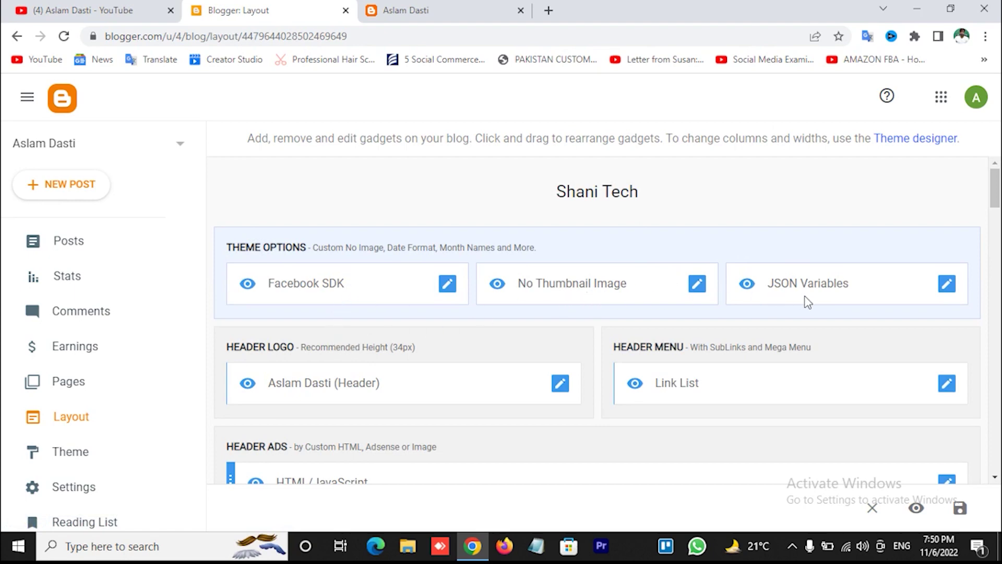
scroll(785, 306, down, 2)
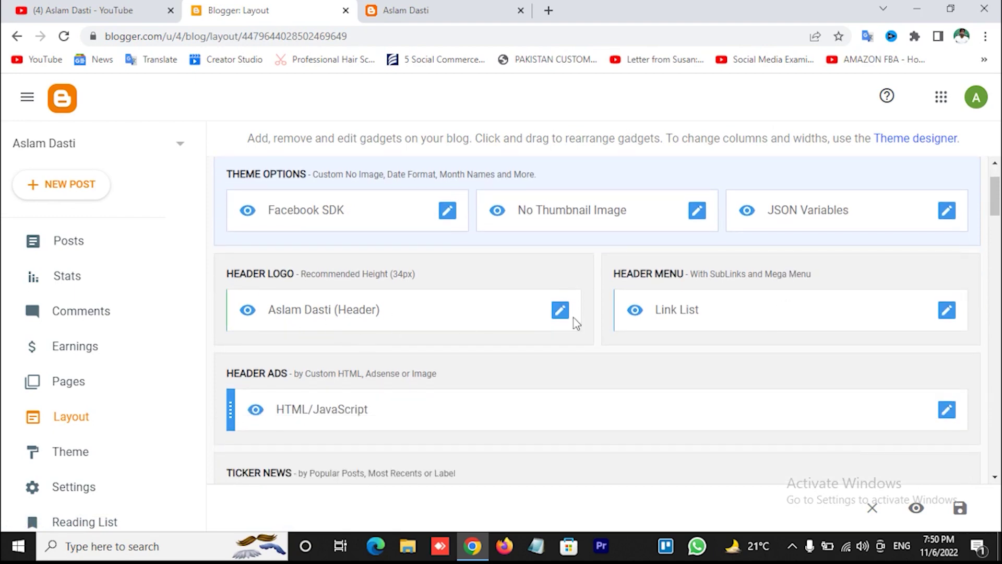
scroll(713, 318, down, 3)
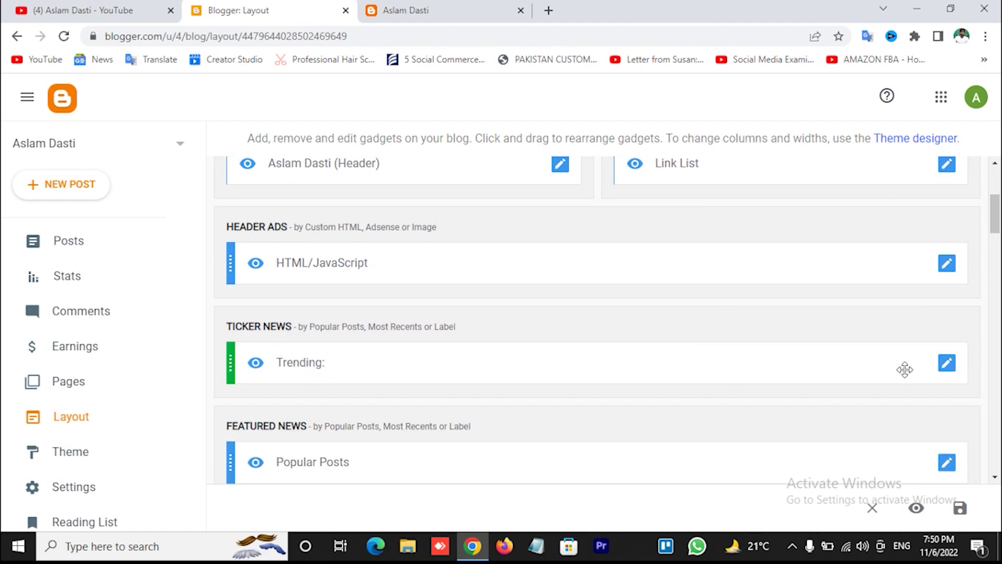
scroll(593, 362, down, 4)
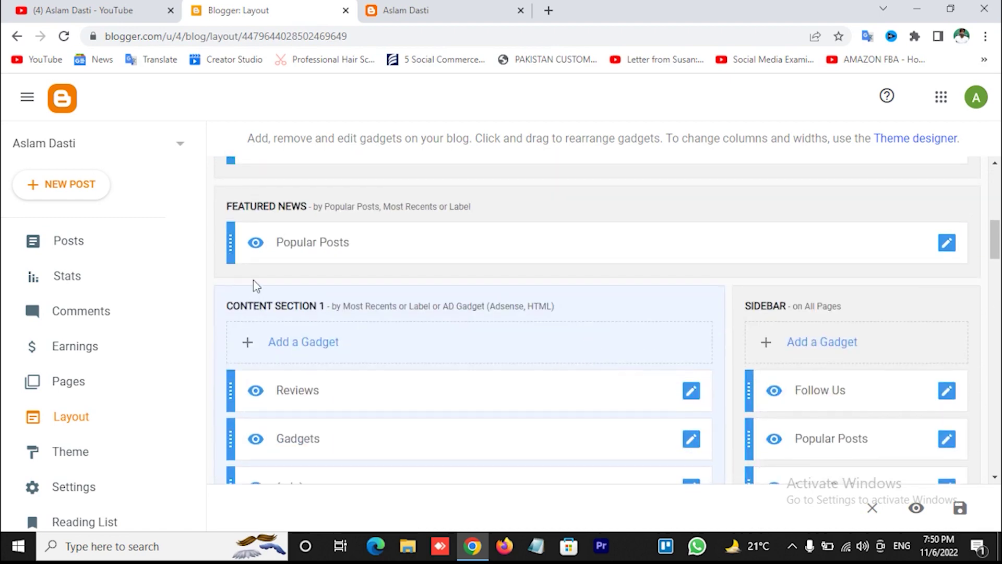
scroll(331, 253, down, 2)
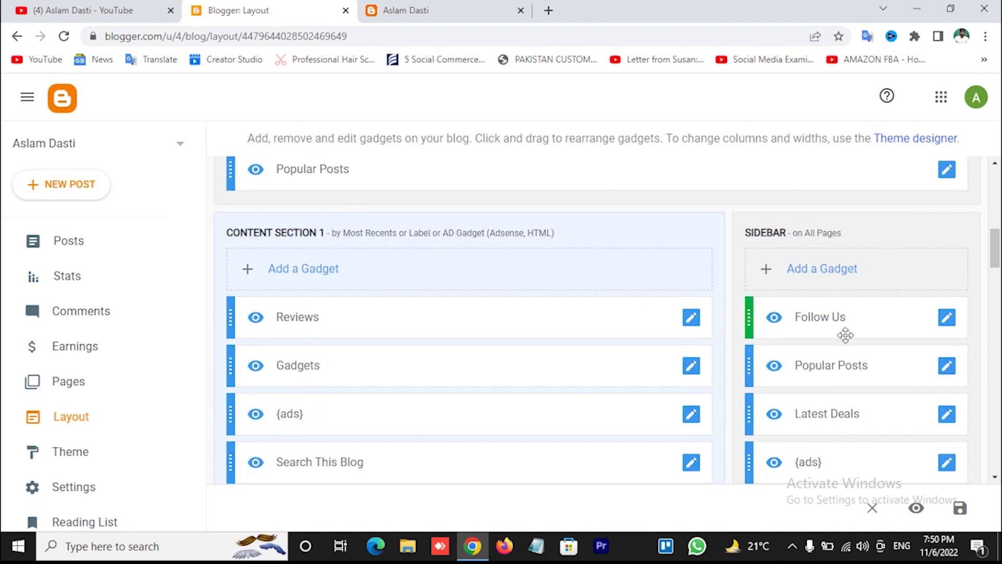
scroll(845, 277, down, 3)
scroll(376, 321, down, 7)
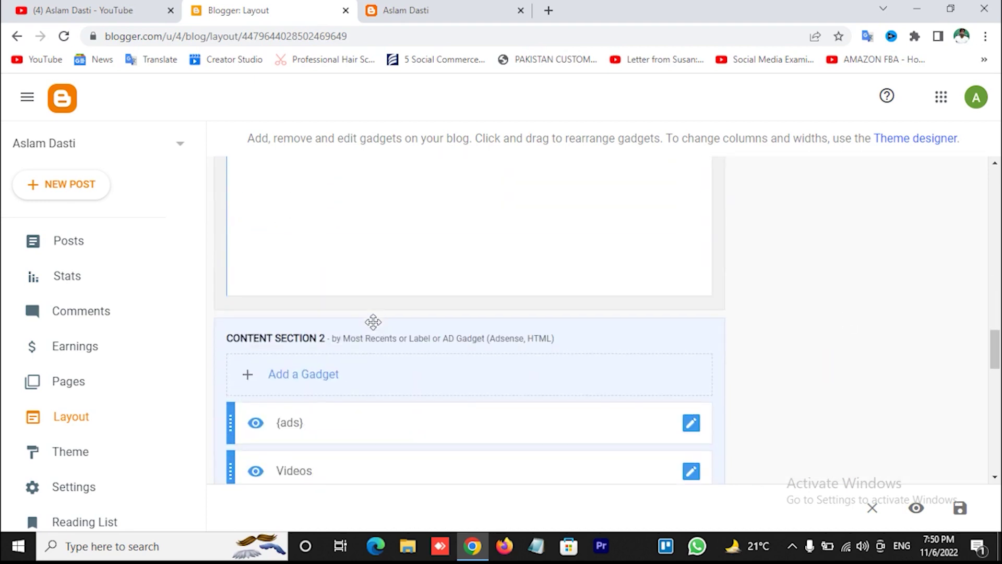
scroll(376, 326, up, 15)
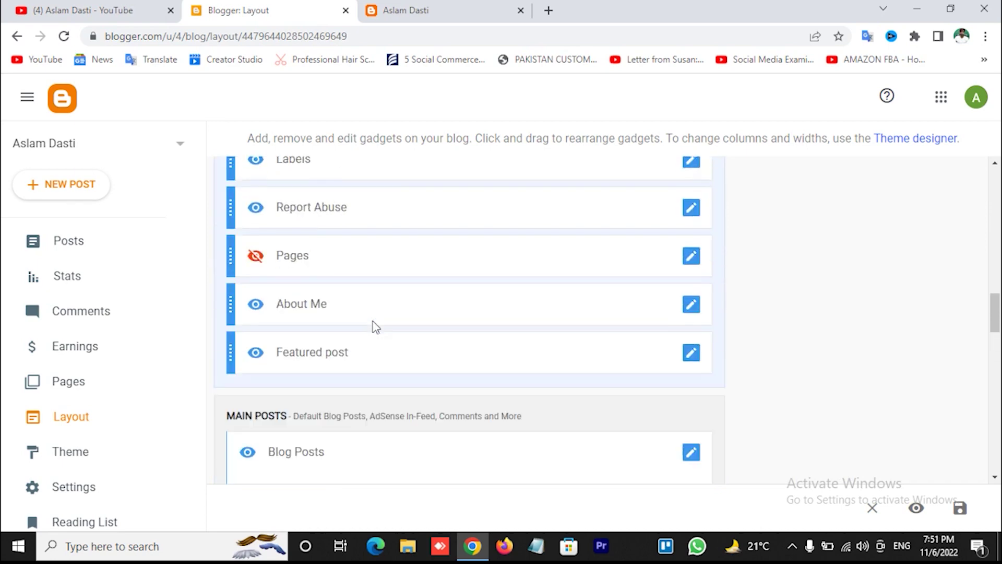
scroll(372, 319, down, 2)
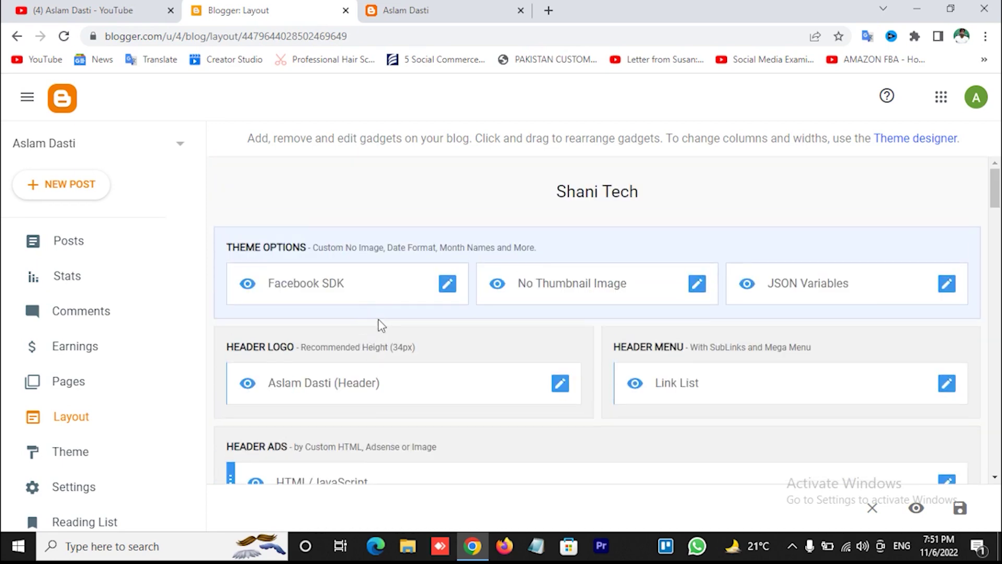
scroll(434, 341, up, 3)
Check the logo on the live blog, and open the Header Logo gadget's settings in the layout to review its image options.
click(459, 7)
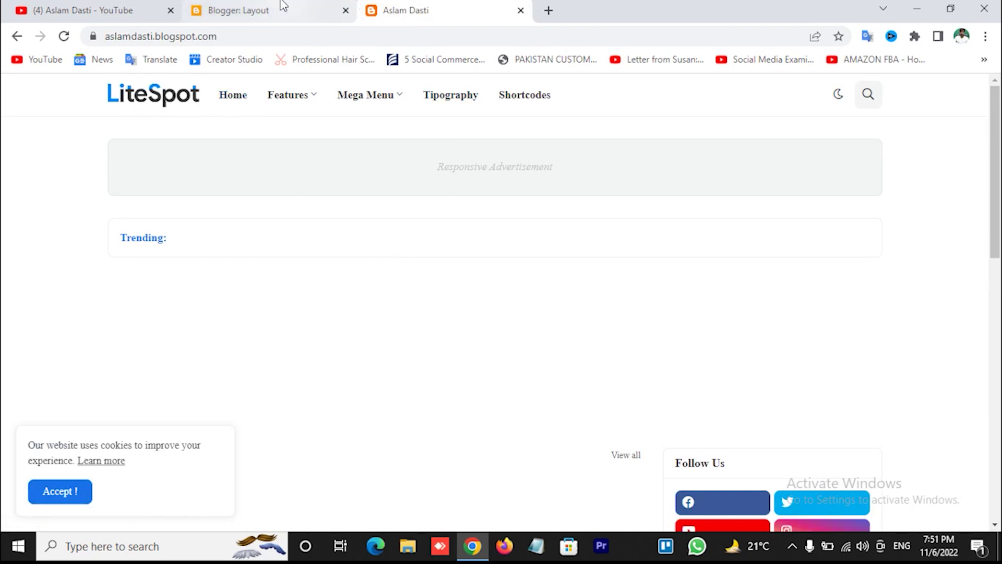
click(262, 8)
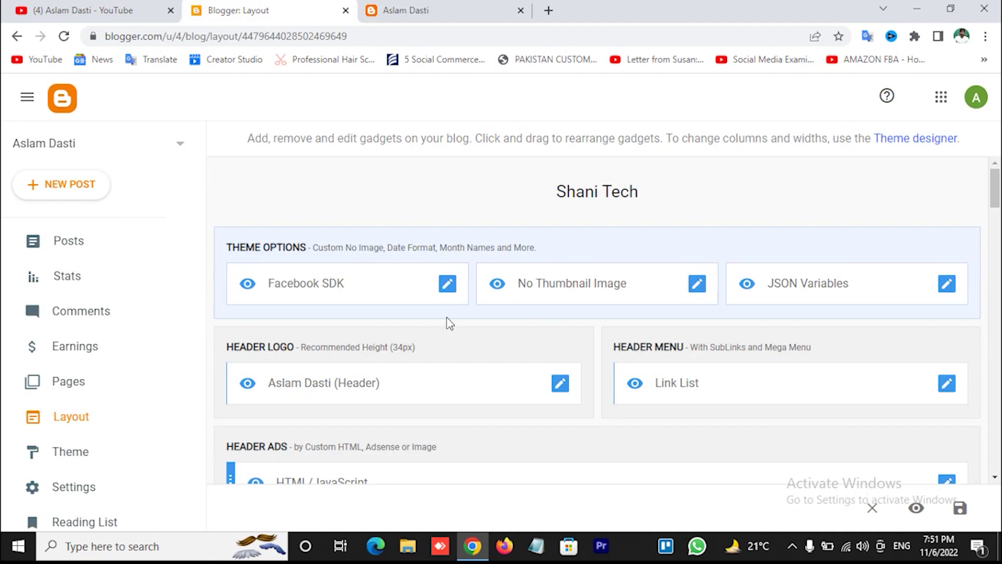
scroll(484, 375, down, 1)
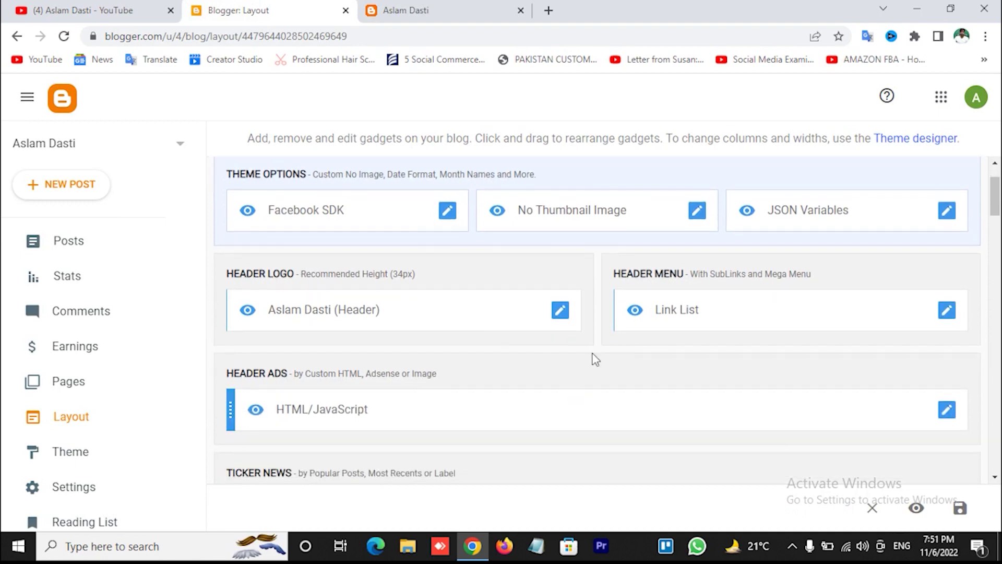
click(560, 313)
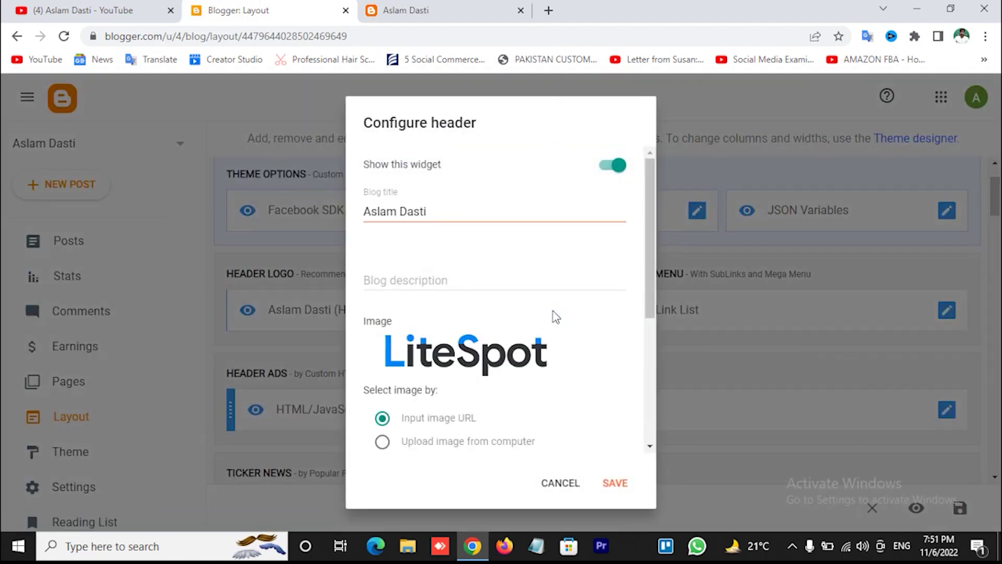
scroll(578, 344, down, 3)
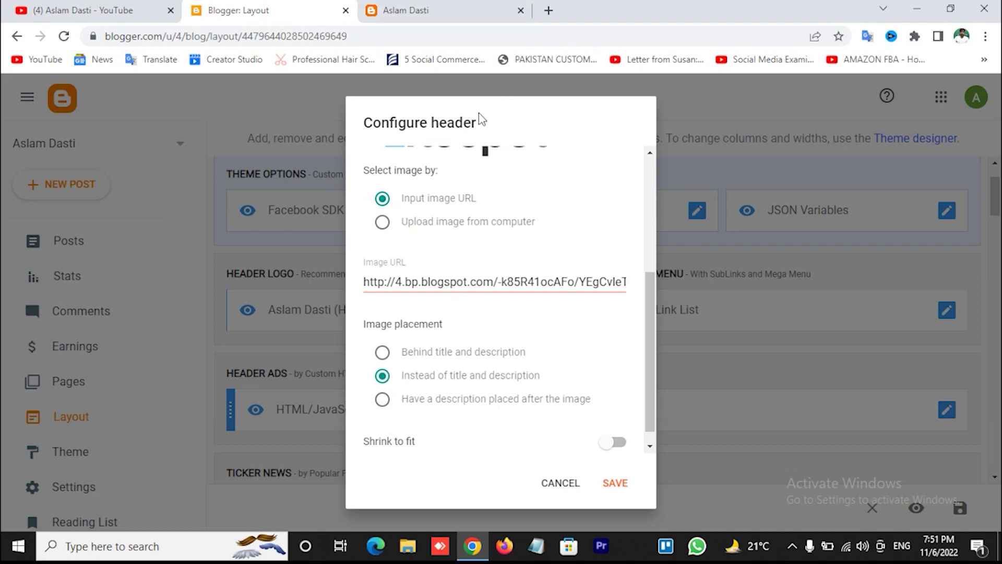
scroll(528, 204, up, 4)
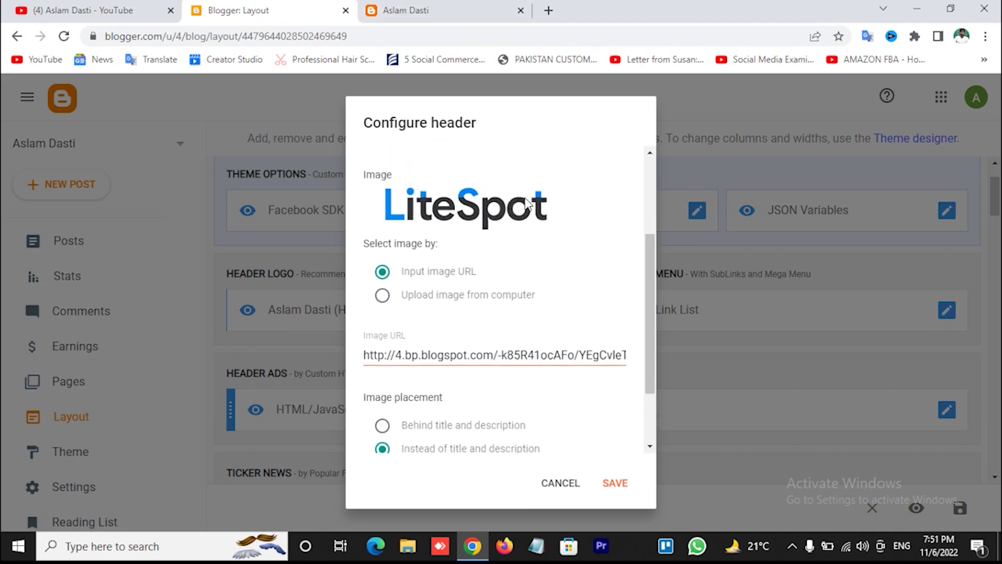
Open logomakr.com and cooltext.com in separate new browser tabs, and return to the logomakr.com page.
click(549, 10)
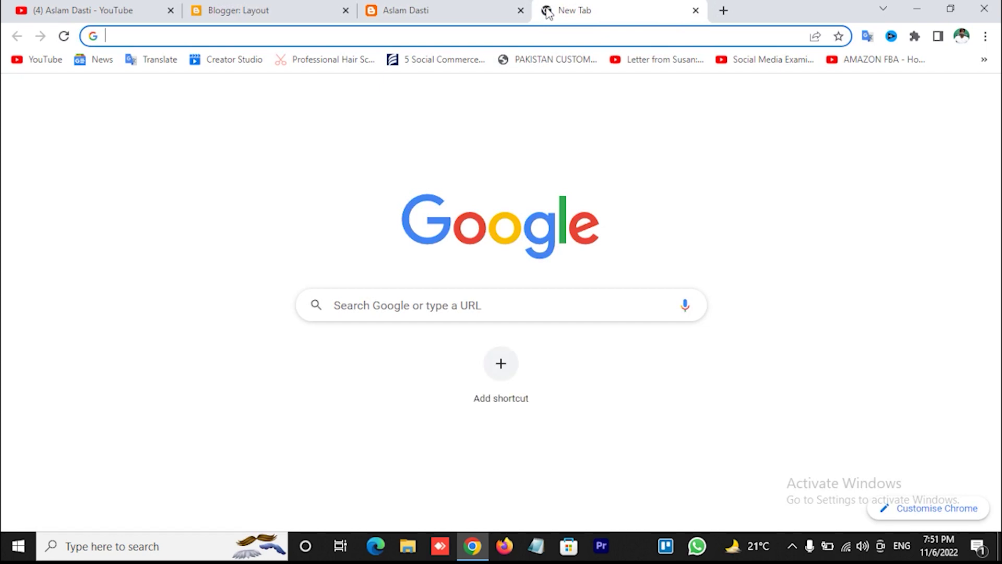
text(logo)
key(Return)
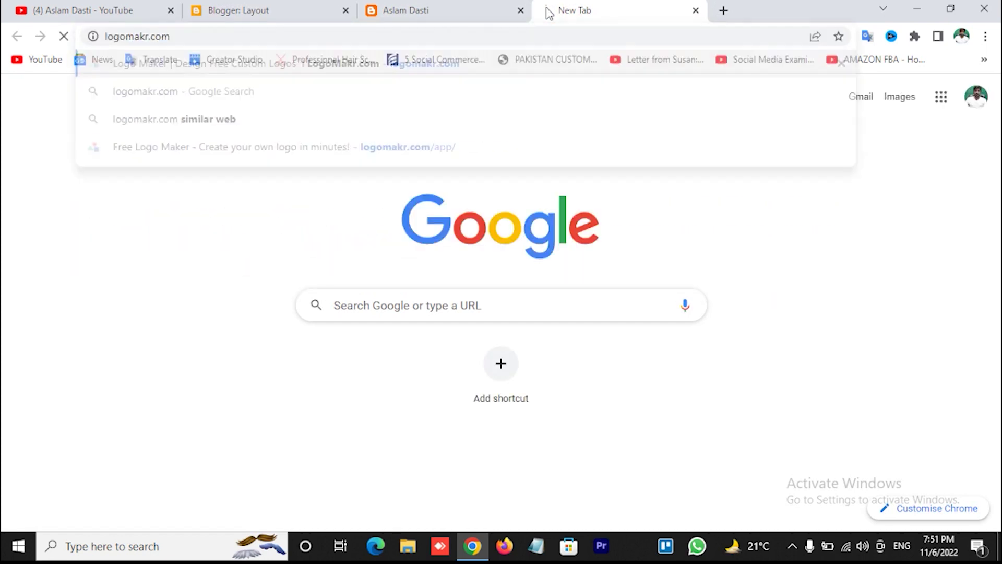
click(722, 16)
text(cooltext.com)
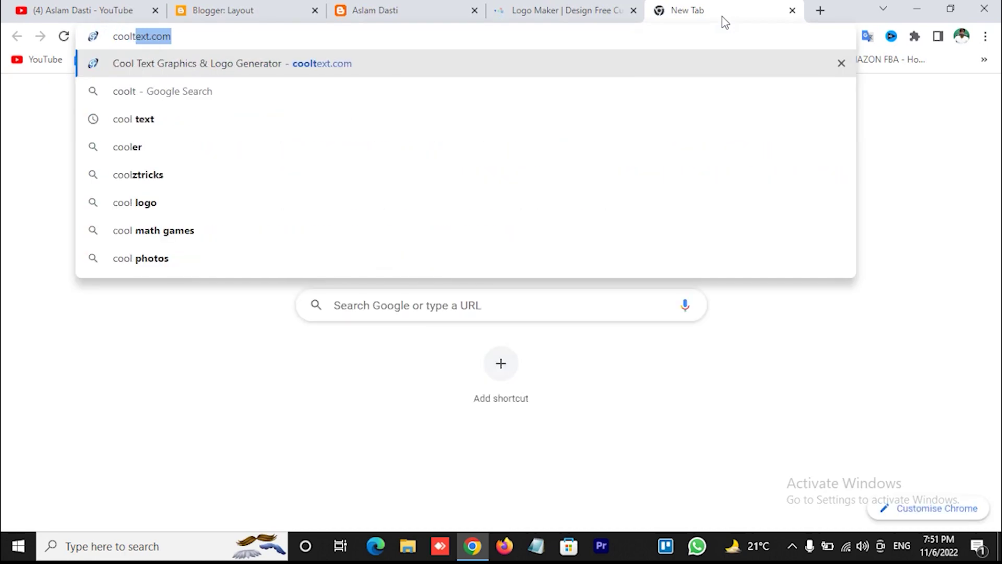
key(Return)
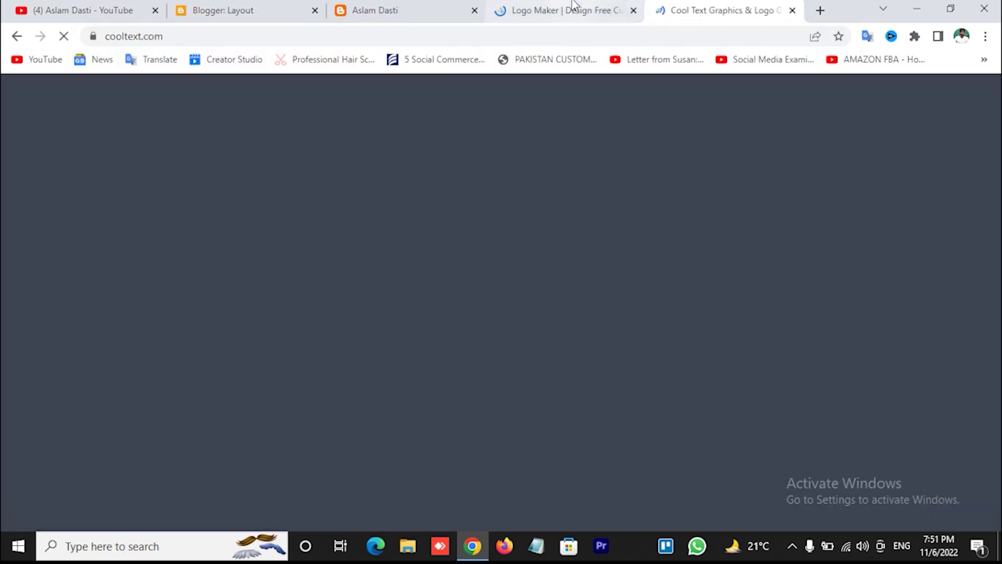
click(572, 12)
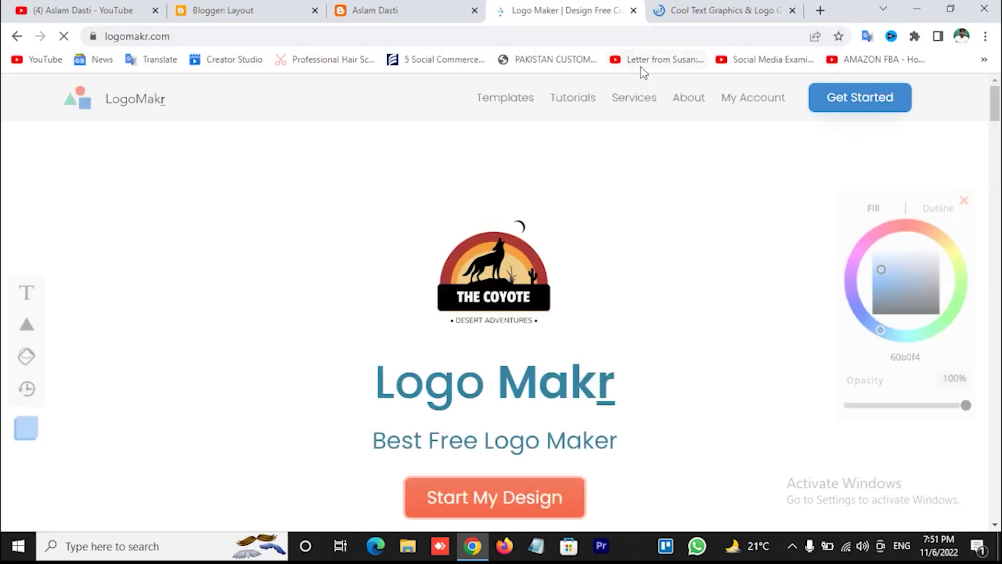
Look at the cooltext.com and logomakr.com pages, and return to the header settings to review the image options.
click(700, 10)
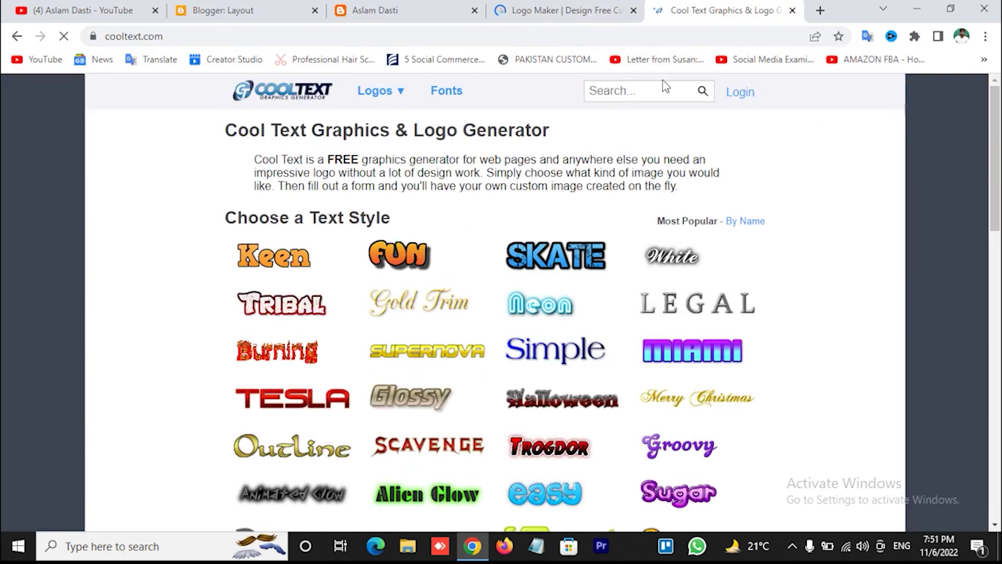
click(563, 5)
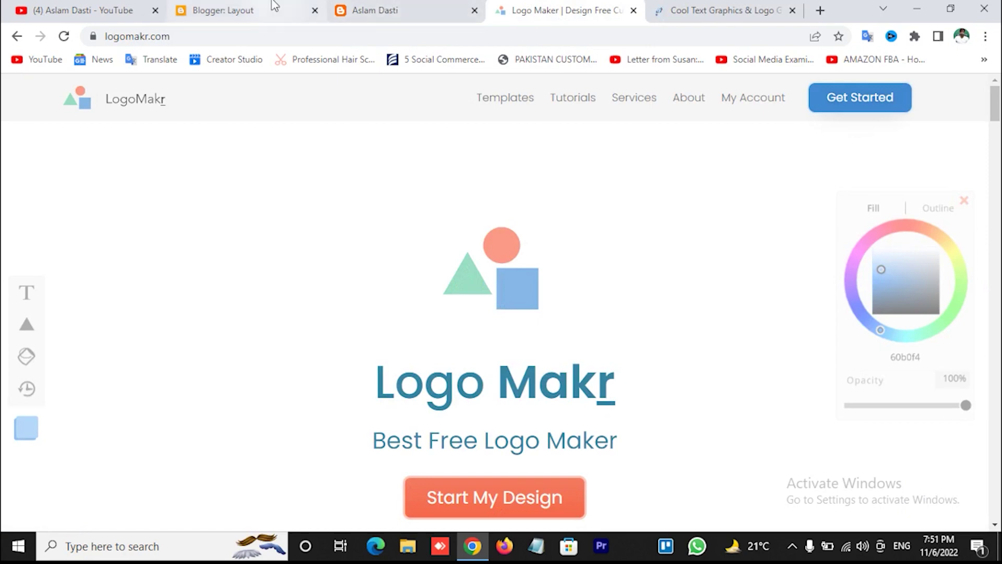
click(275, 7)
scroll(538, 355, down, 3)
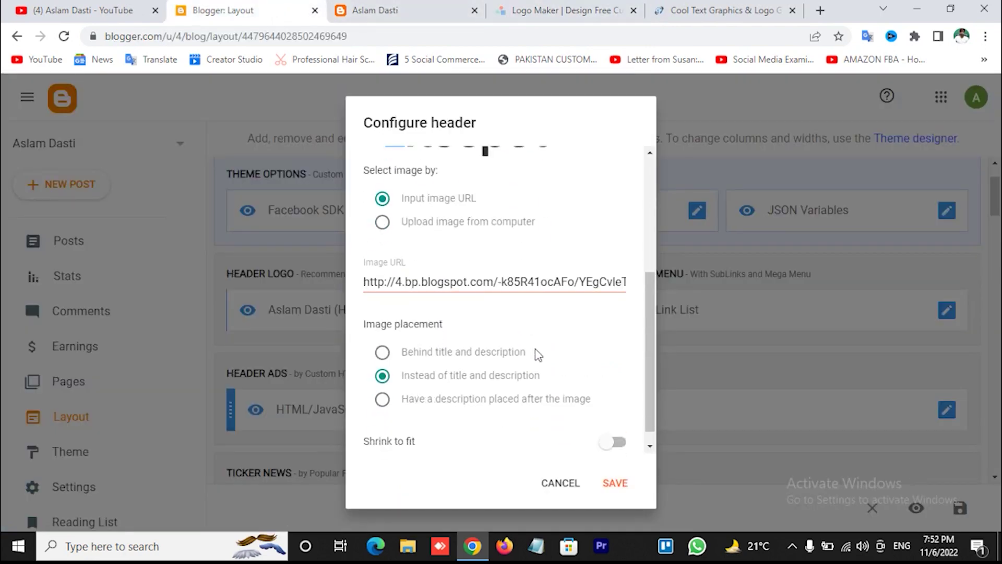
scroll(532, 338, up, 4)
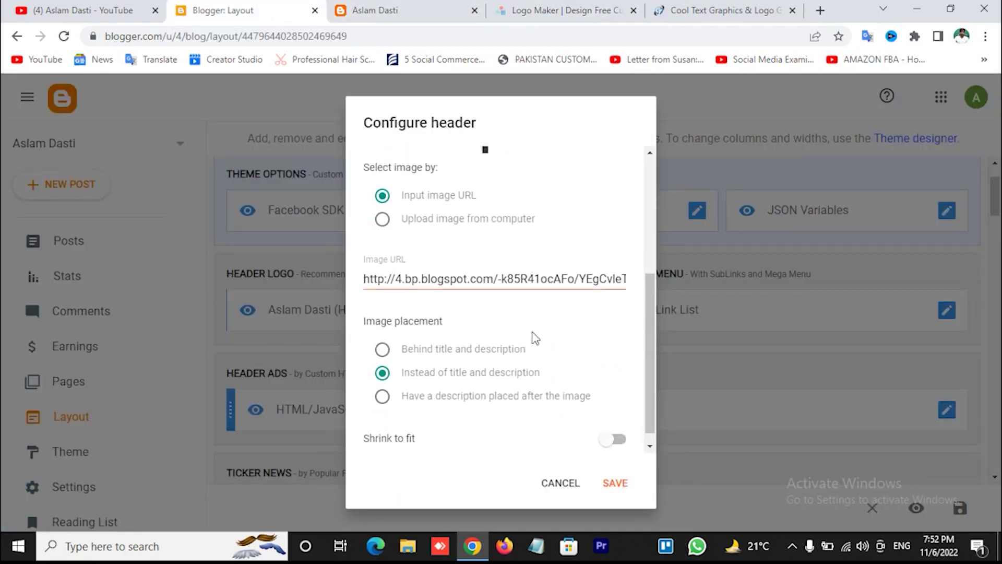
scroll(410, 360, down, 1)
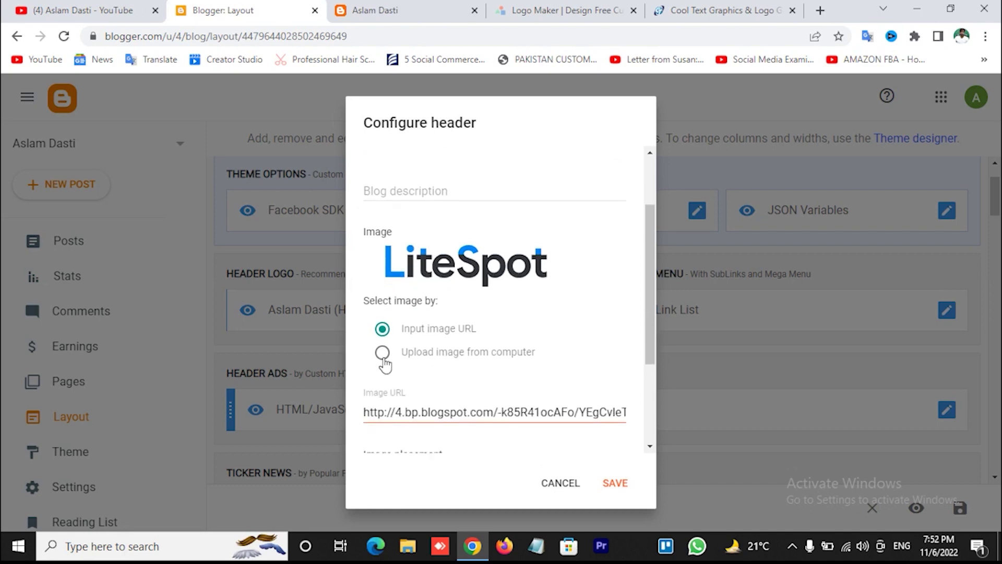
Set the header image to be uploaded from the computer and choose LogoMakr-8MGuk3.png from the Downloads folder.
click(383, 353)
scroll(565, 358, down, 2)
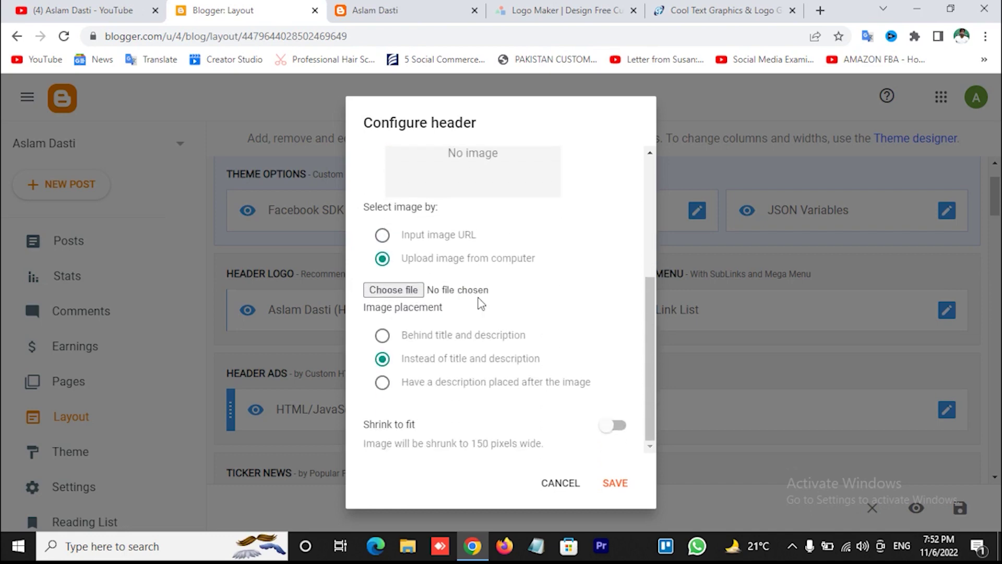
click(393, 291)
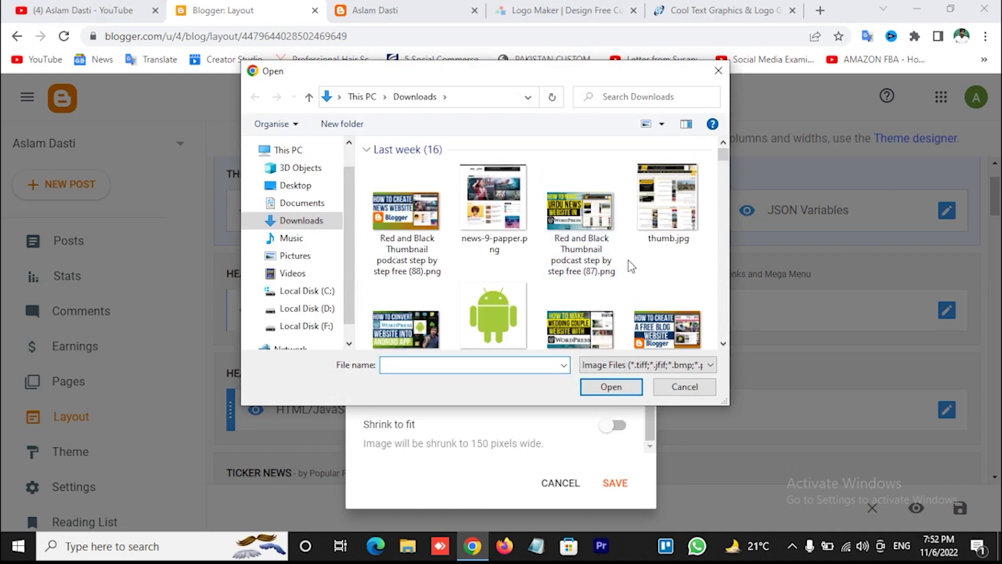
scroll(629, 261, down, 5)
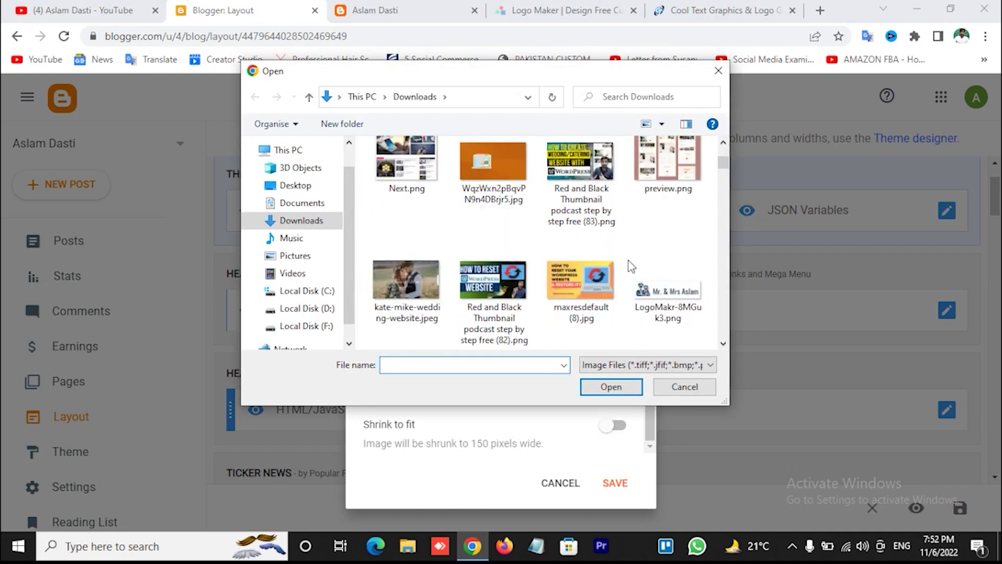
scroll(632, 266, down, 1)
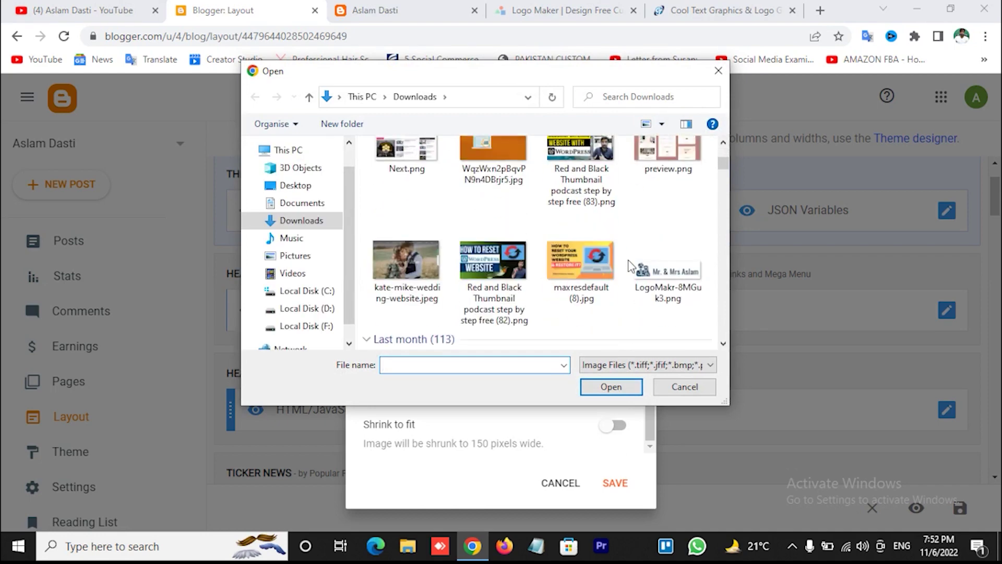
double_click(681, 275)
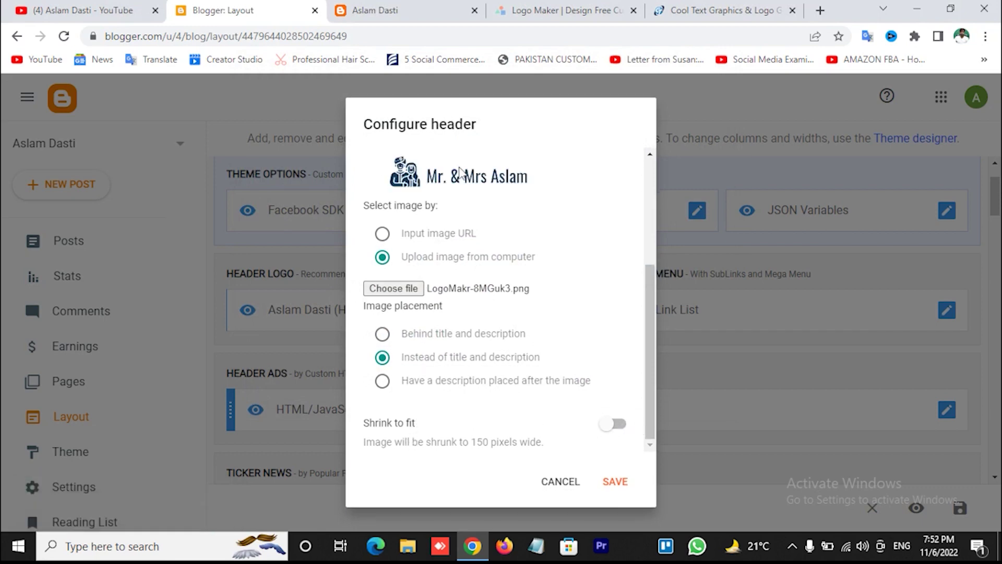
Revisit the logomakr.com page, and save the header settings with the chosen logo image.
click(567, 10)
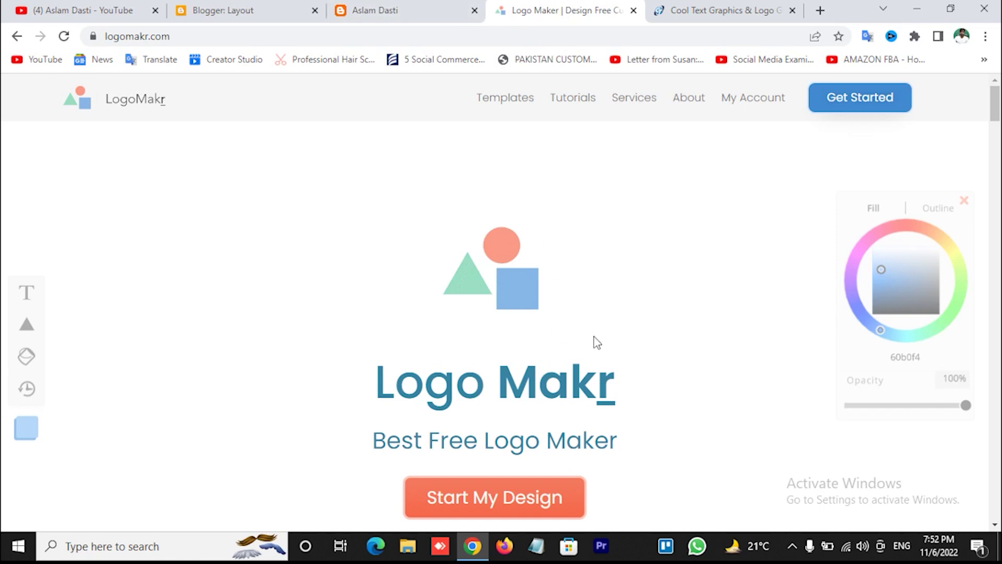
scroll(592, 344, down, 3)
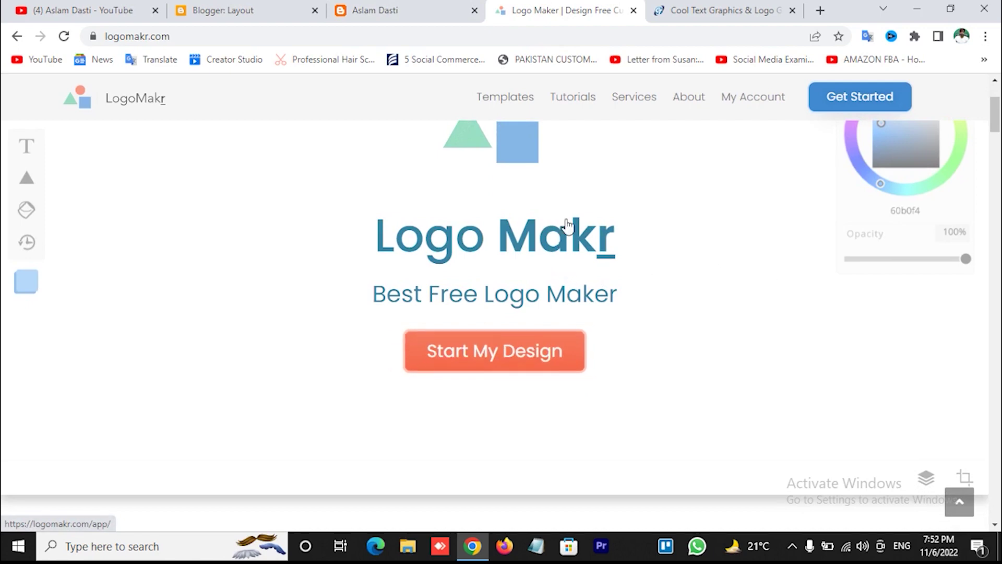
click(242, 7)
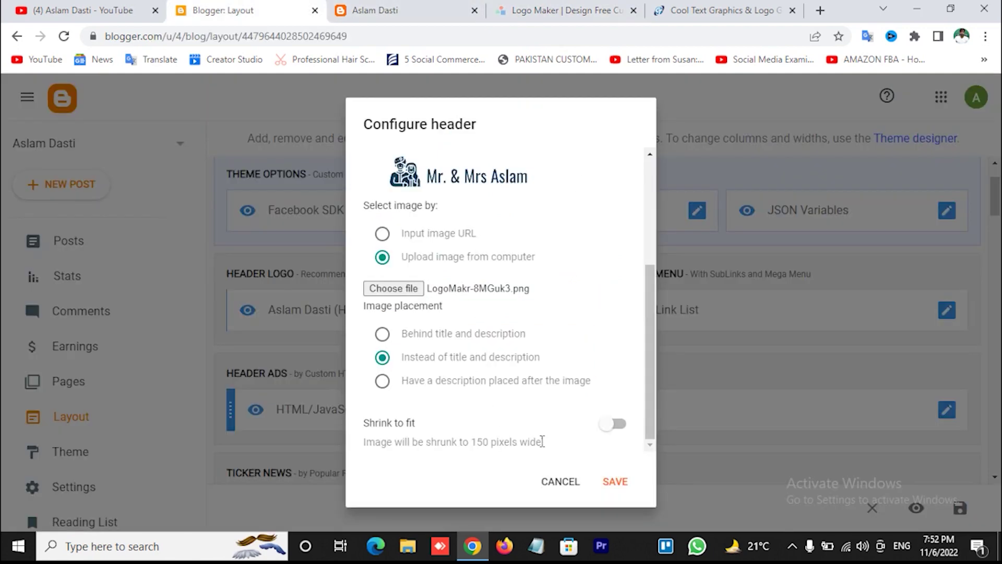
click(612, 483)
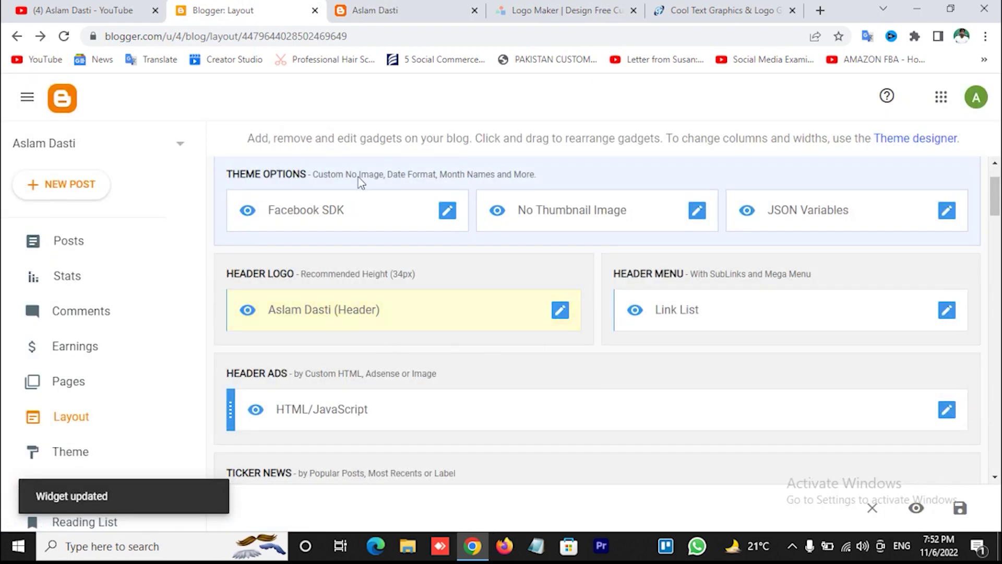
Check the new logo on the live blog, and review the layout's gadget sections from Header Ads to Content Section 1.
click(434, 9)
click(155, 112)
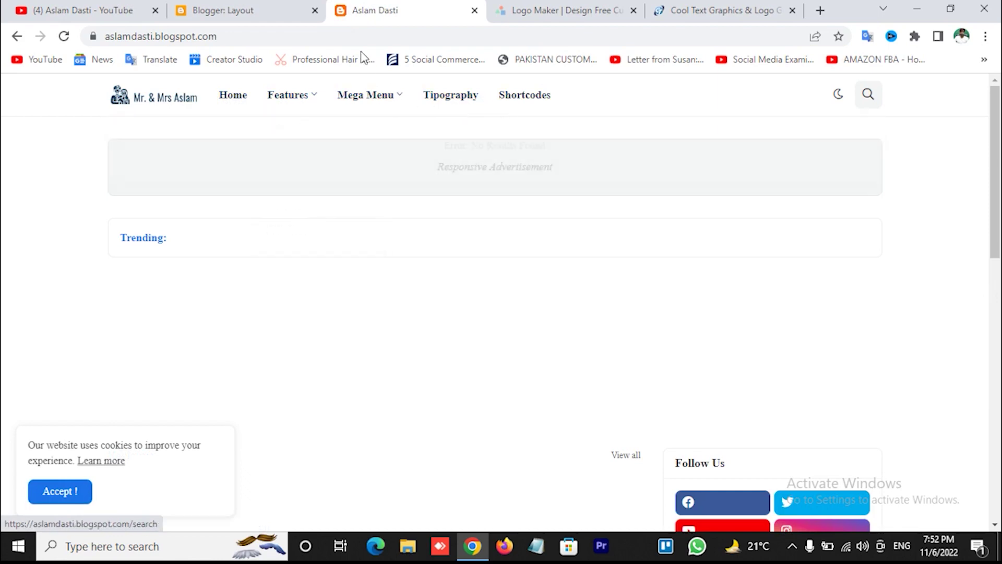
click(250, 8)
scroll(492, 348, down, 7)
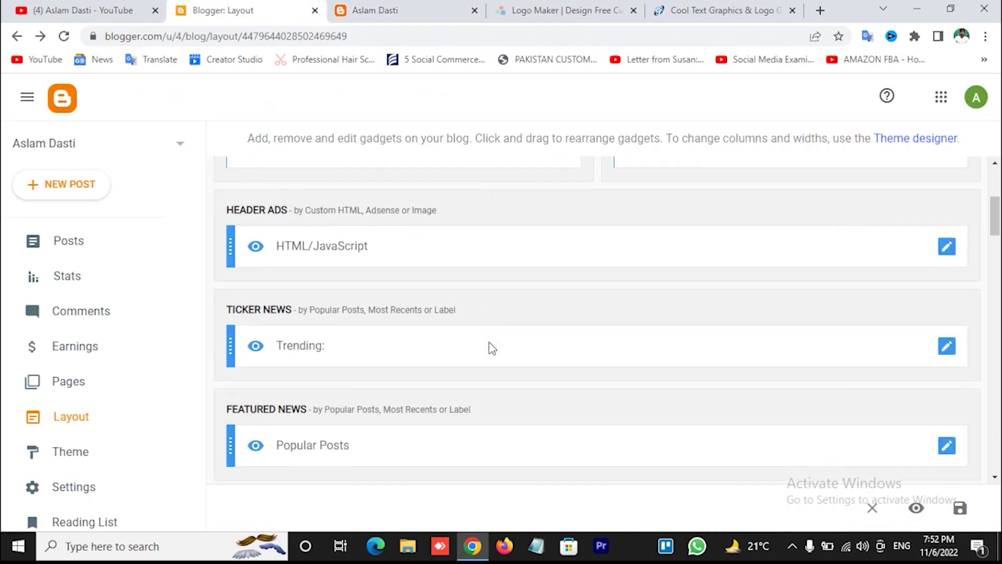
scroll(492, 348, up, 3)
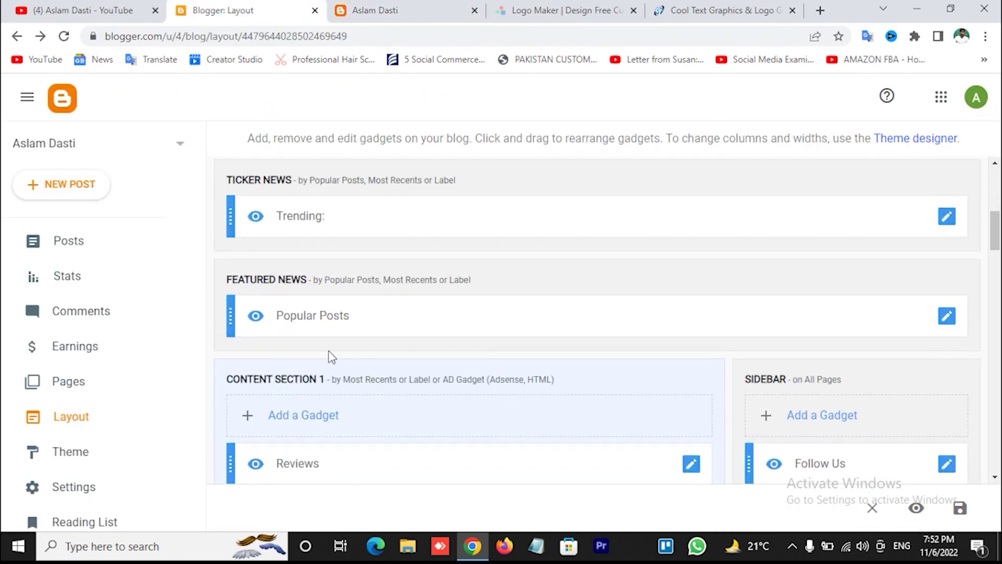
scroll(126, 394, down, 3)
Open the theme's HTML code from the theme page to view it, and leave the code editor.
click(83, 329)
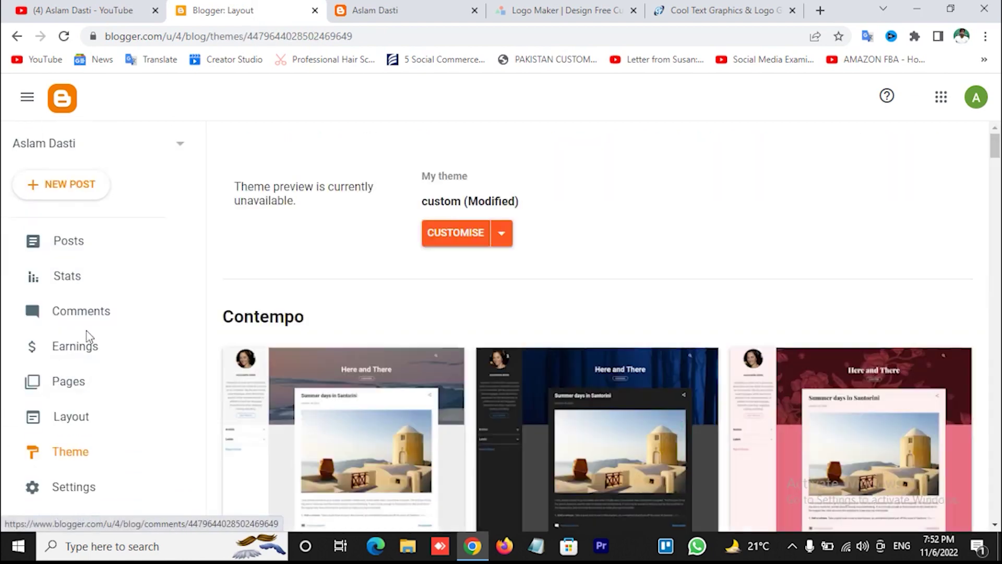
click(506, 242)
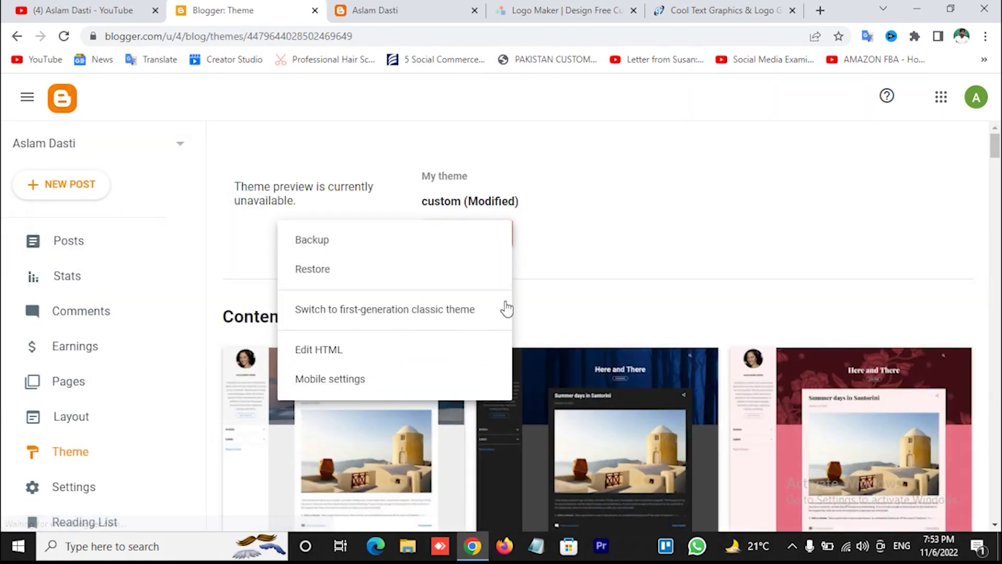
click(326, 350)
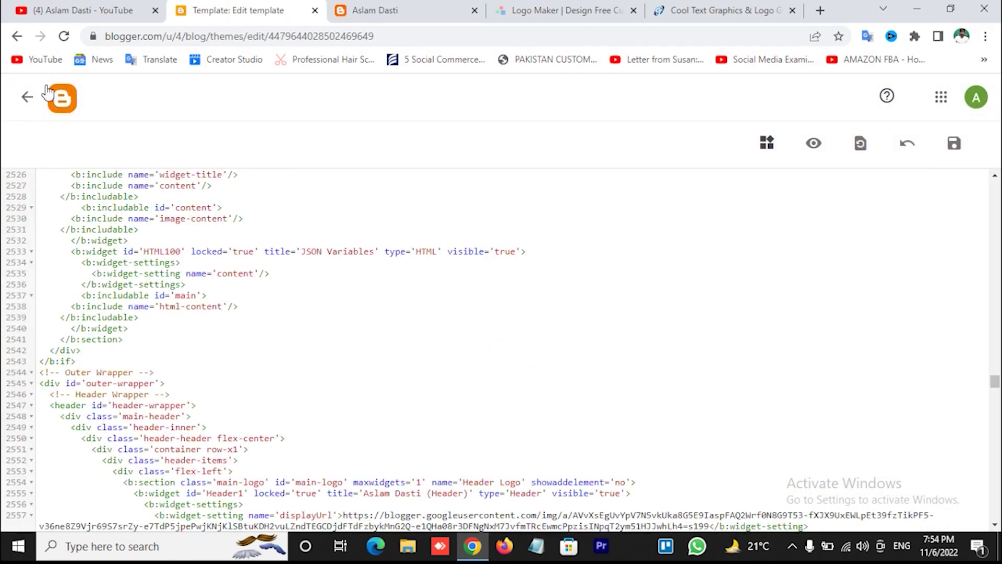
click(27, 97)
Return to the blog's layout page and open the Header Menu gadget's link list settings to review its links.
scroll(253, 284, down, 3)
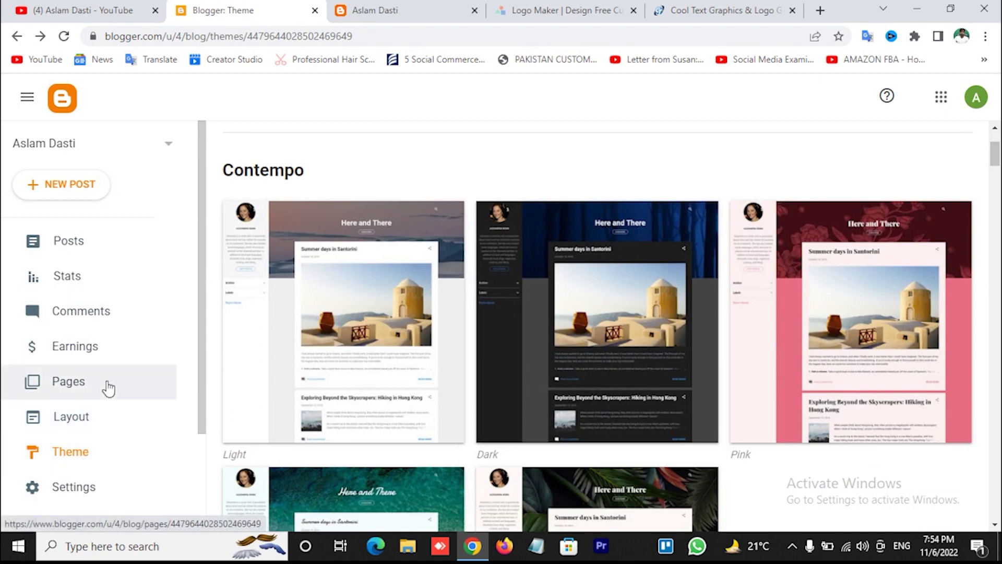
scroll(89, 412, down, 1)
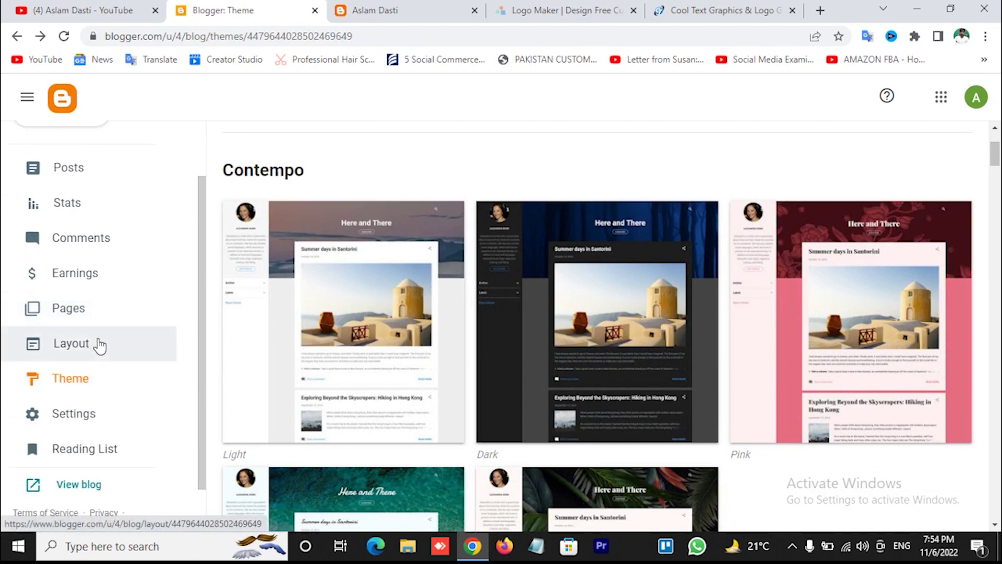
click(82, 345)
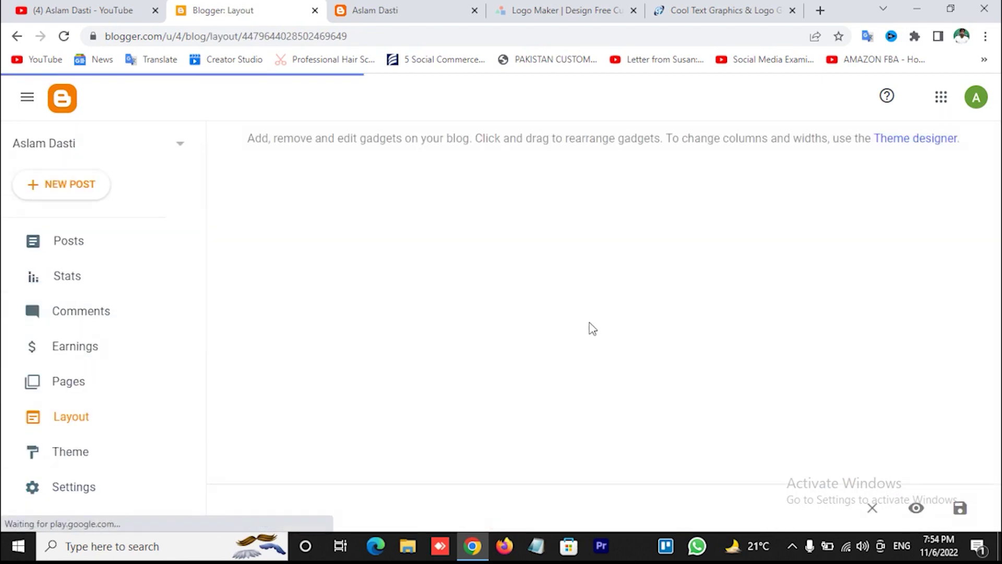
scroll(537, 332, down, 5)
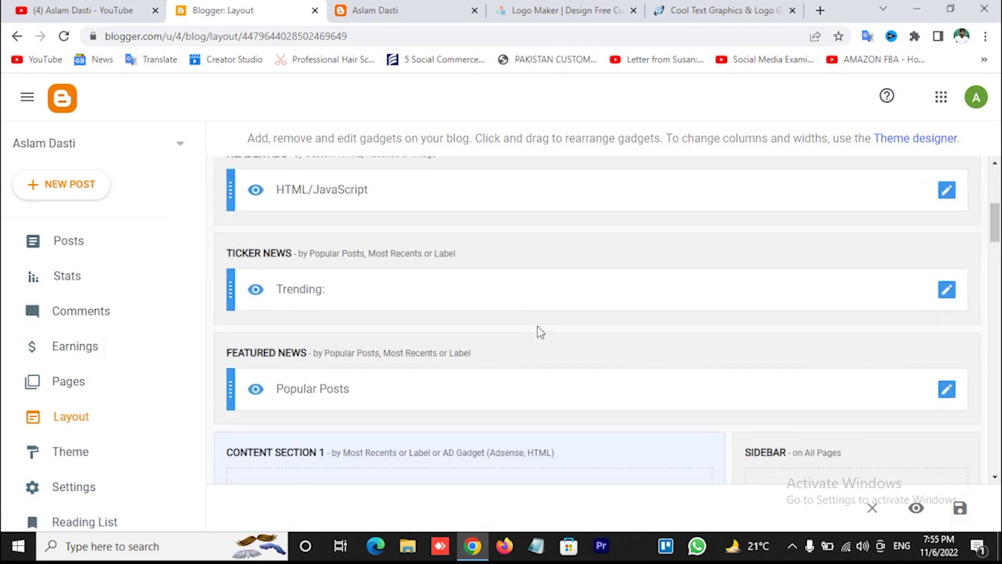
scroll(540, 332, down, 1)
scroll(541, 332, up, 3)
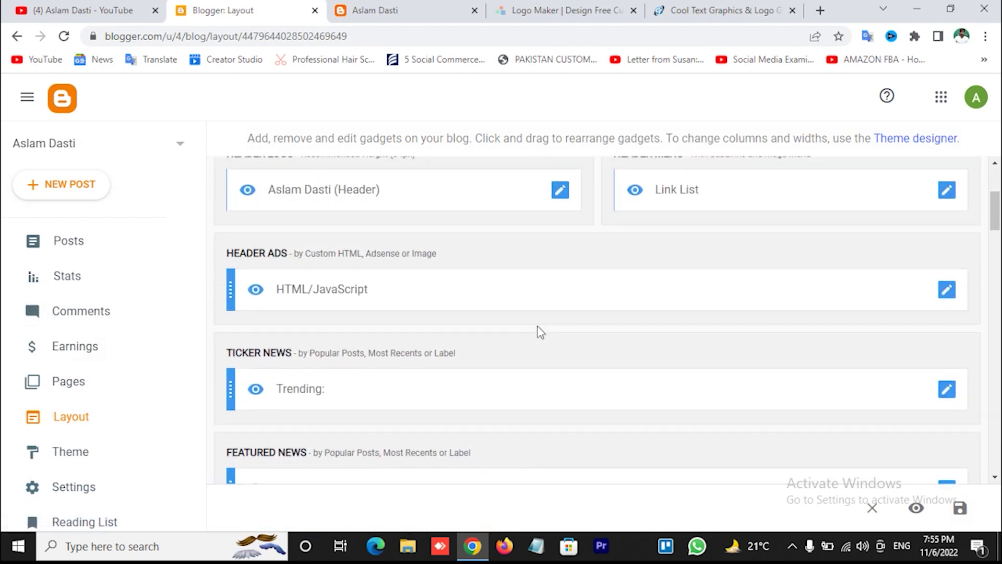
scroll(541, 332, up, 2)
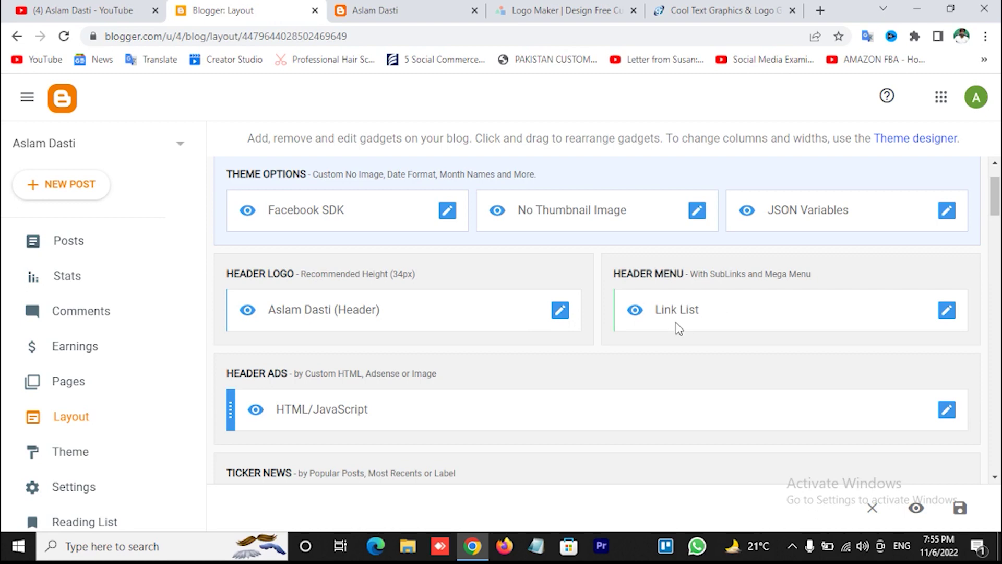
click(948, 312)
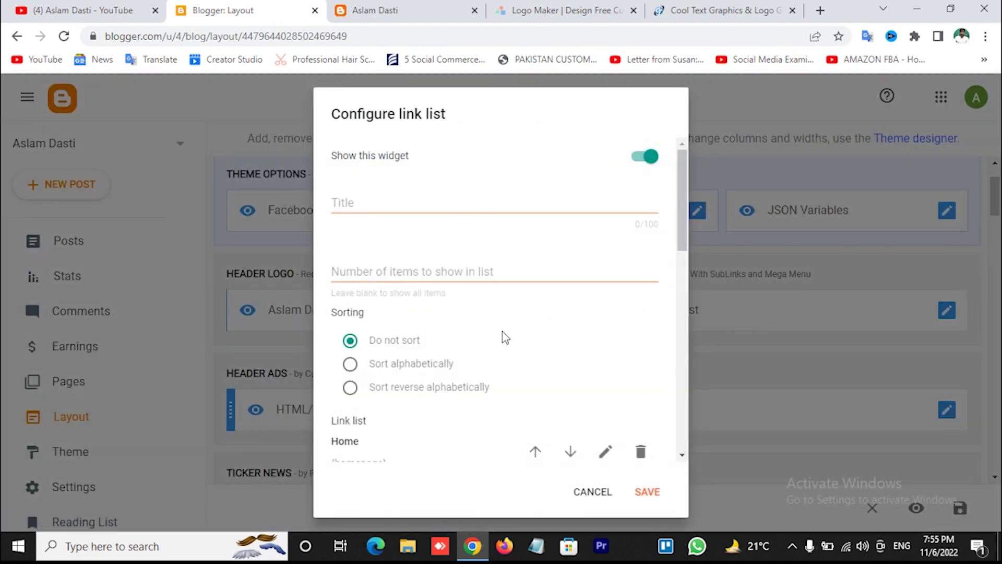
scroll(502, 337, down, 5)
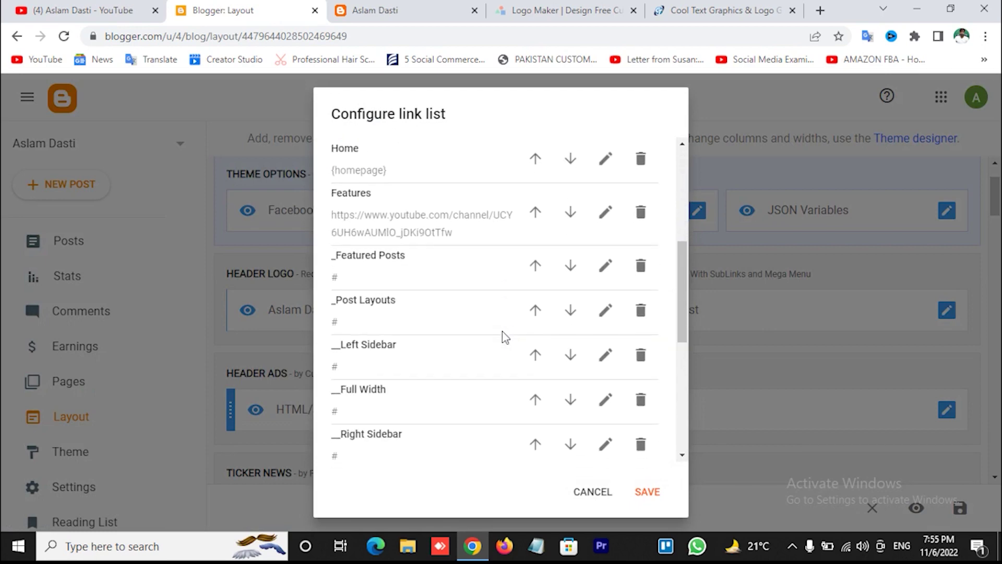
scroll(400, 277, up, 1)
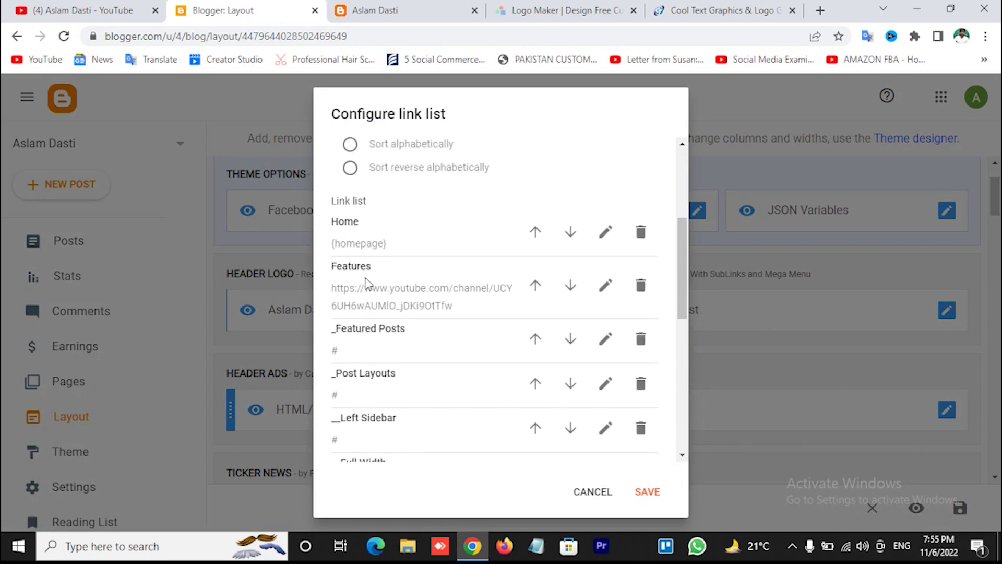
Rename the Features link in the header menu's link list to iPhone and save that entry.
click(605, 286)
click(385, 293)
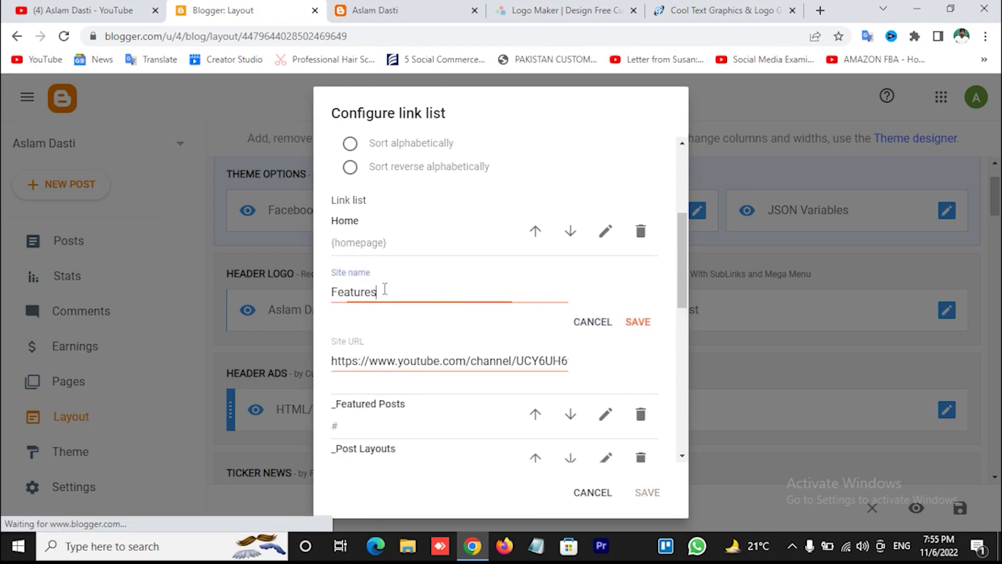
key(BackSpace)
key(BackSpace)
key(BackSpace)
key(BackSpace)
key(BackSpace)
key(BackSpace)
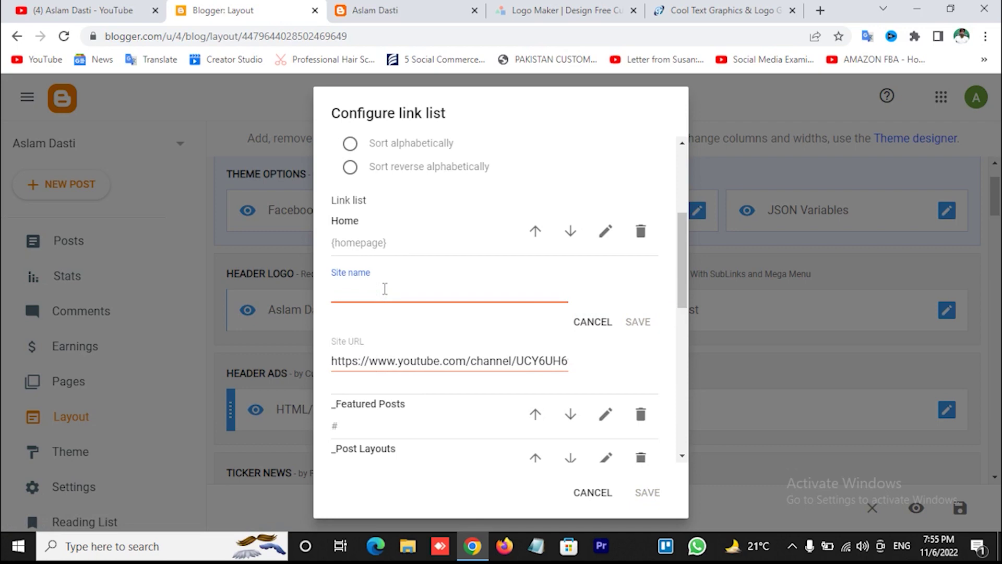
text(I)
click(637, 322)
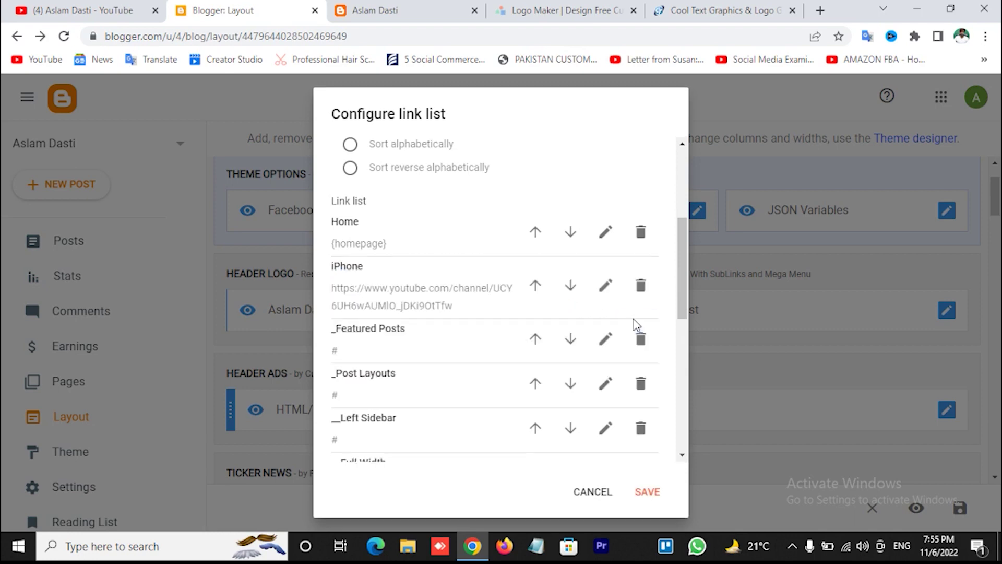
Clear the iPhone link's site URL, and cancel the link list configuration.
click(606, 285)
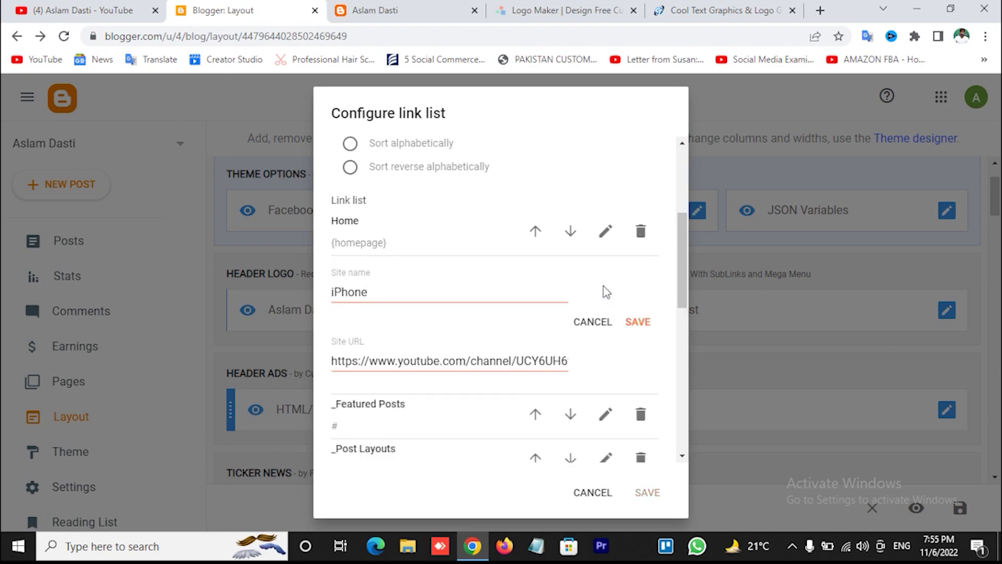
drag(333, 362, 618, 364)
key(BackSpace)
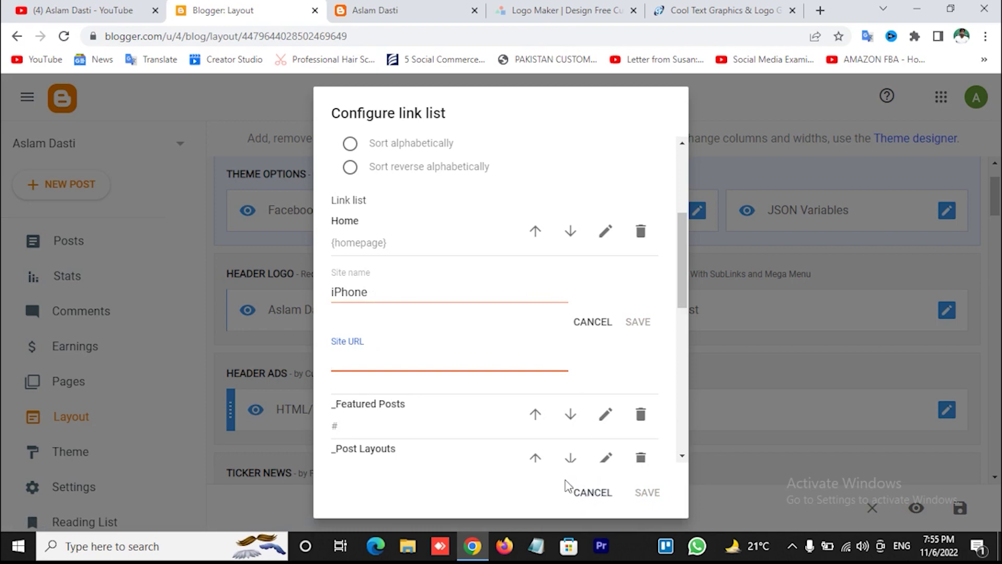
click(590, 493)
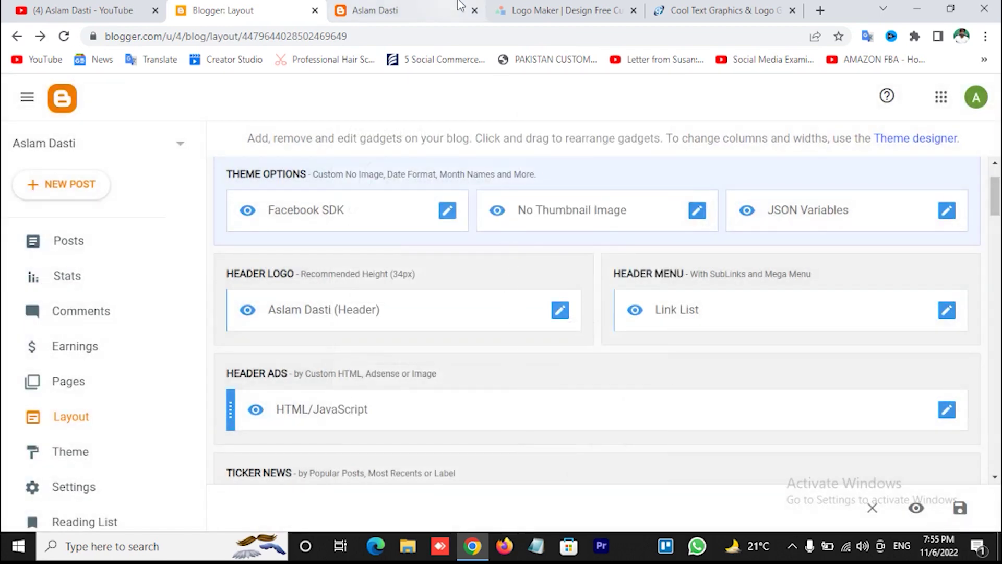
Open the blog's Posts page in a new browser tab and start a new post.
click(409, 6)
click(254, 7)
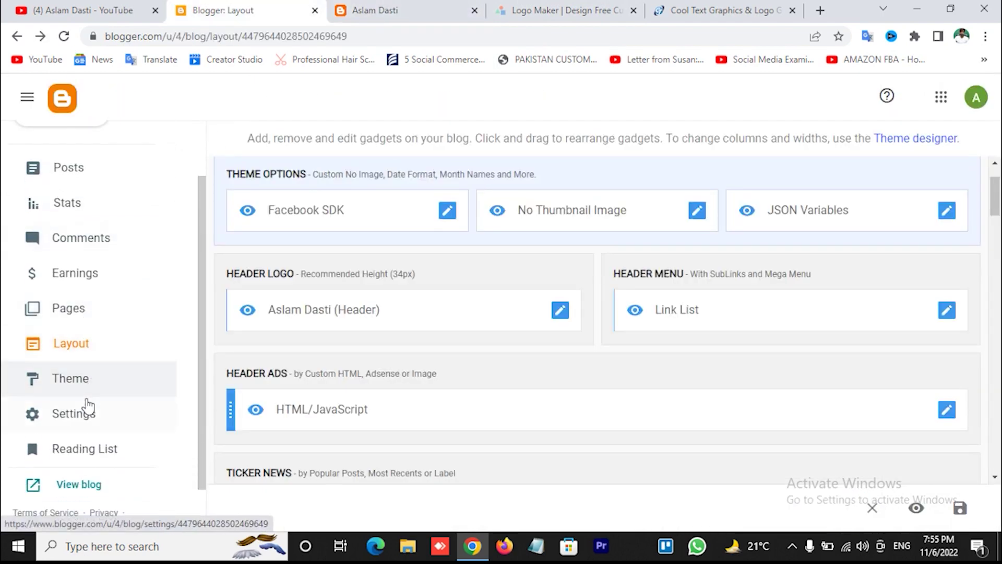
right_click(84, 177)
click(107, 180)
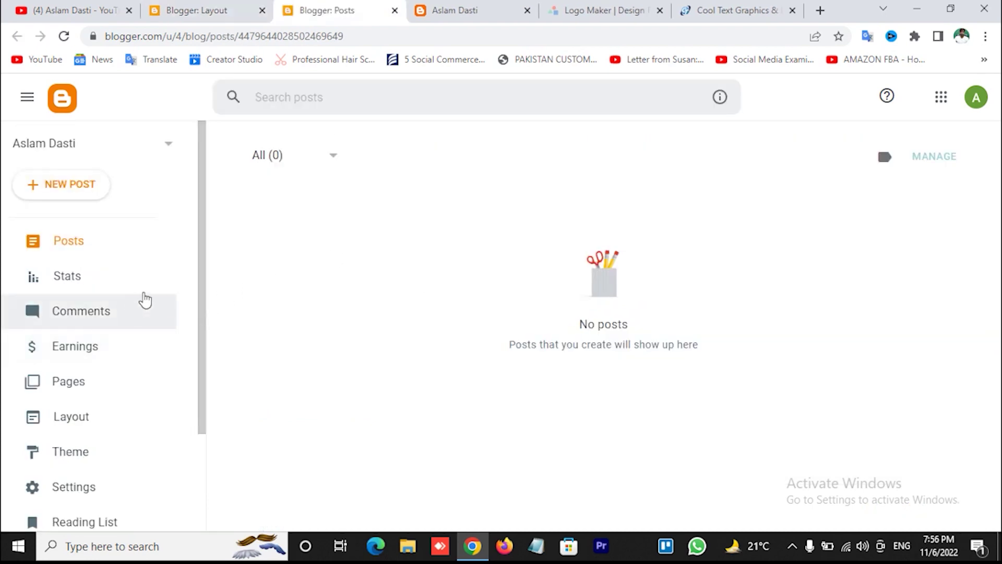
click(70, 185)
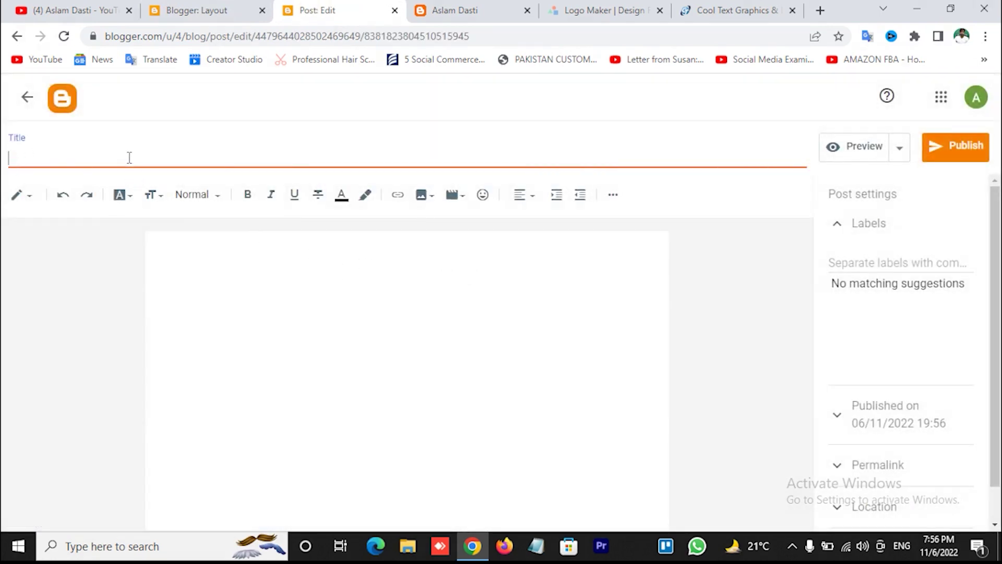
Title the new post "Apple iPhone 13 Pro Max price in Pakistan", using the heading from the whatmobile.com.pk phone page.
click(821, 10)
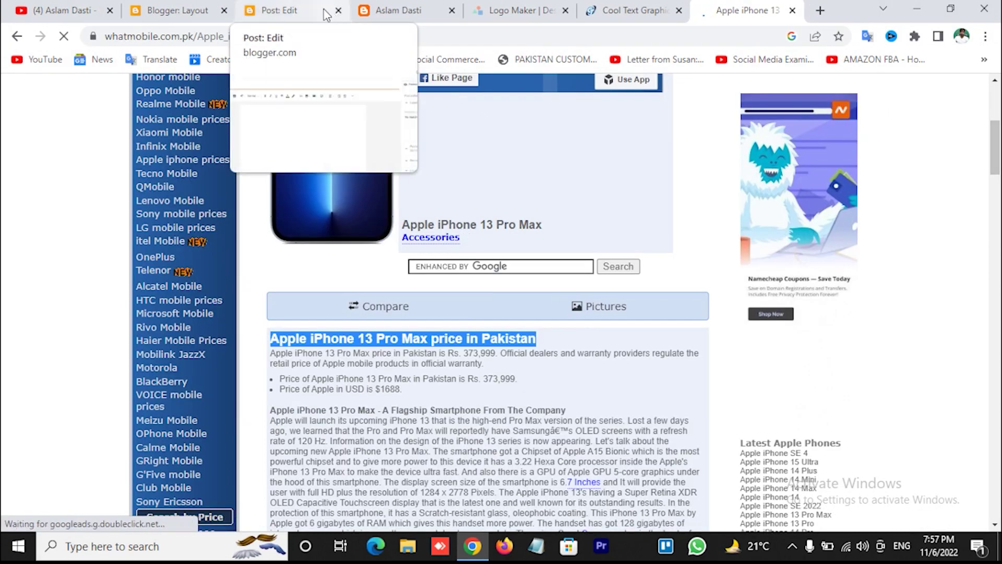
click(308, 8)
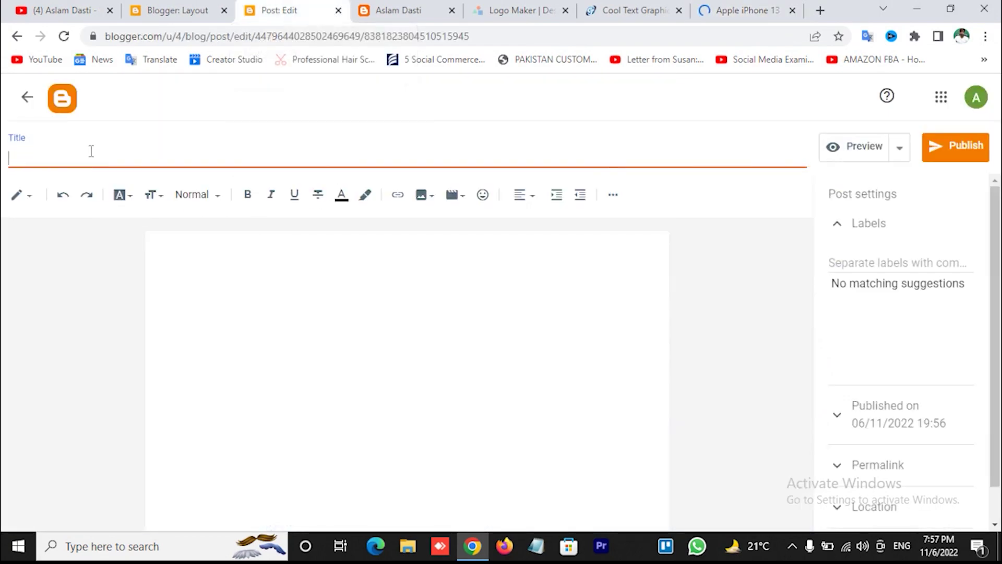
text(Apple iPhone 13 Pro Max price in Pakistan)
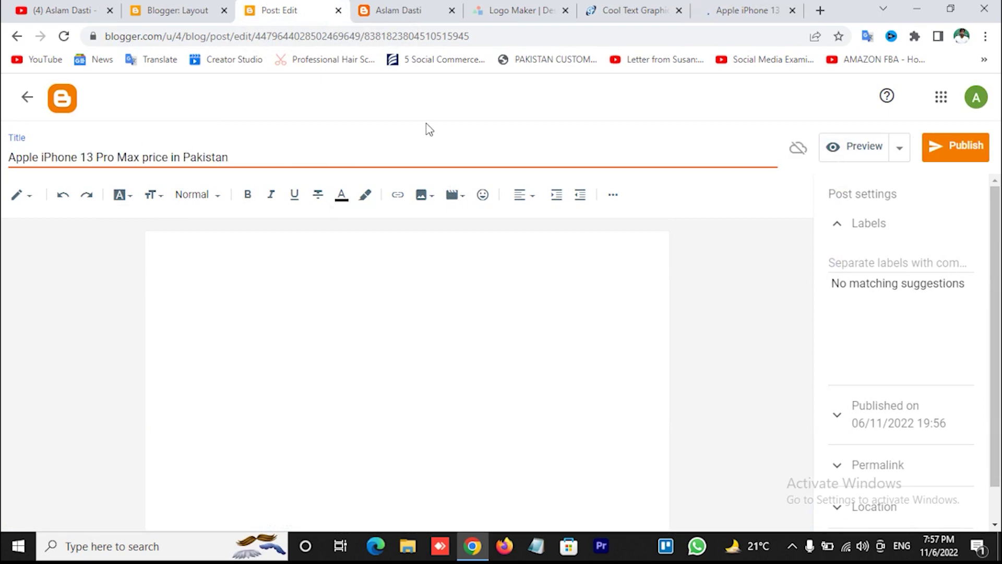
Copy the whatmobile.com.pk text from the "Apple iPhone 13 Pro Max price in Pakistan" heading through the end of the description.
click(741, 10)
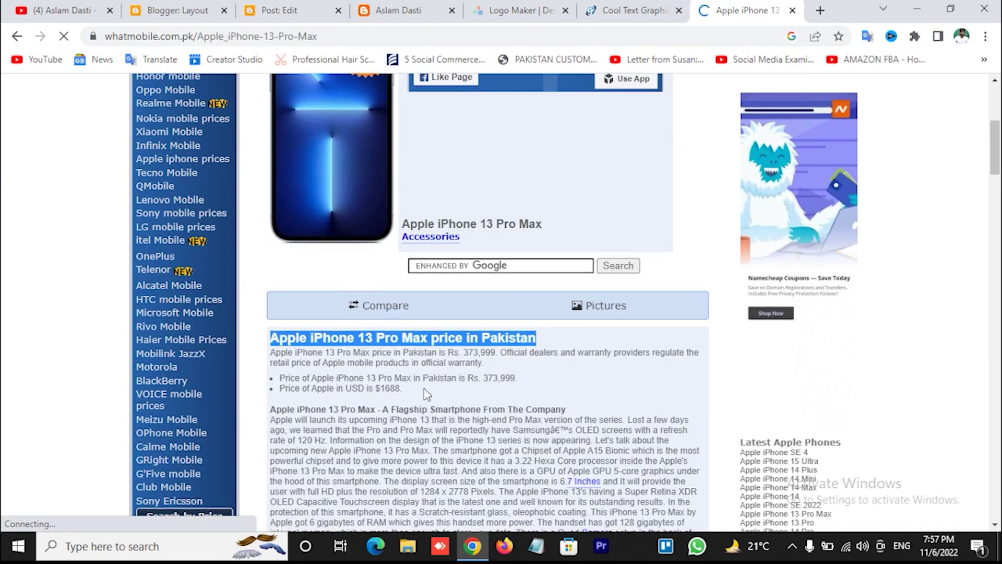
scroll(427, 394, down, 3)
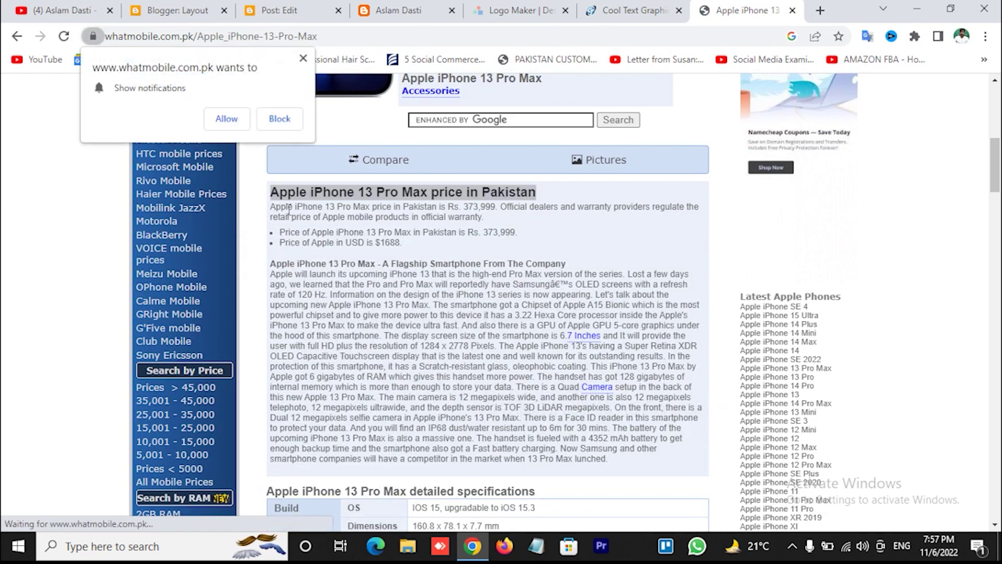
click(289, 210)
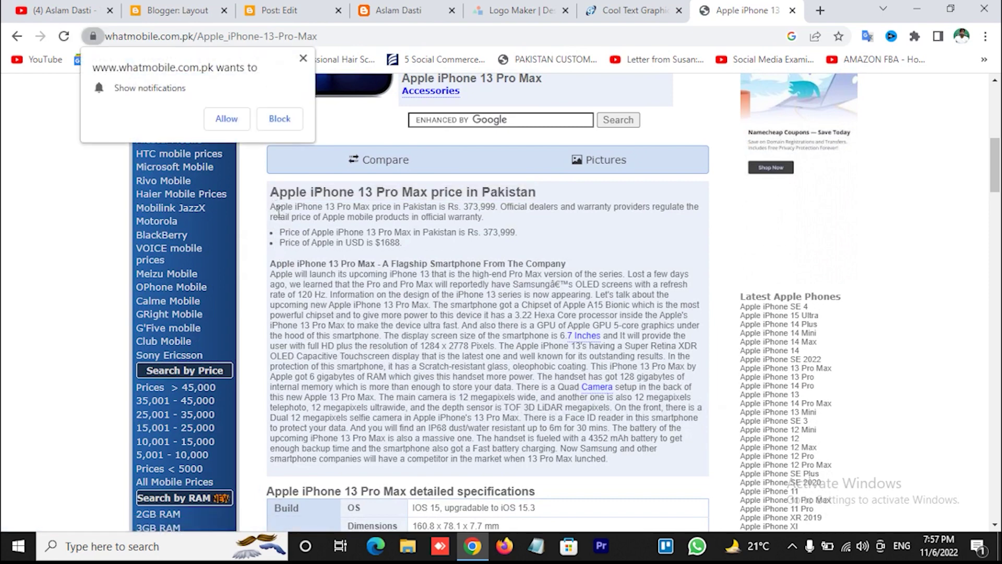
drag(270, 192, 684, 465)
right_click(441, 351)
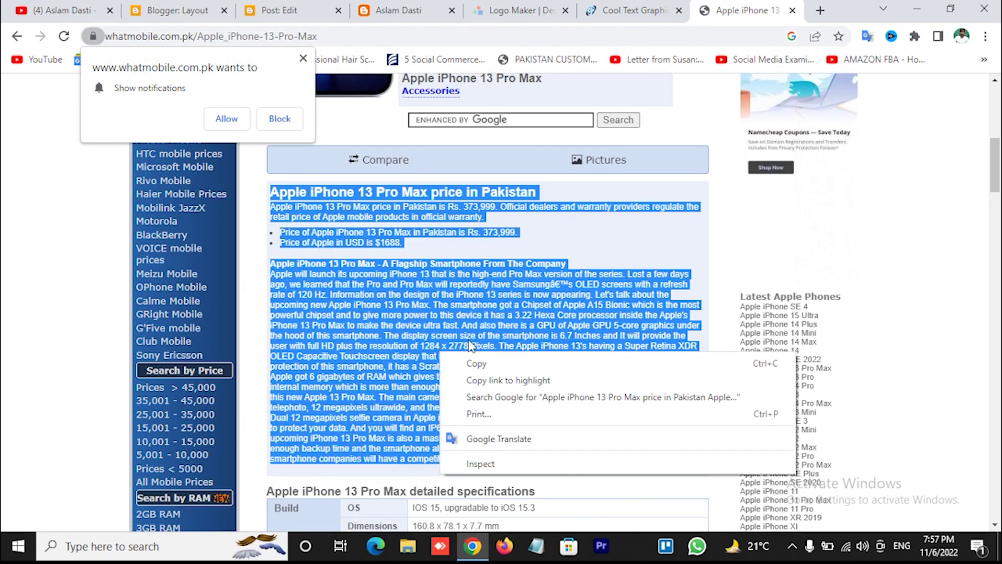
click(488, 369)
Return to the post editor and paste the copied iPhone 13 Pro Max article into the post body.
click(316, 5)
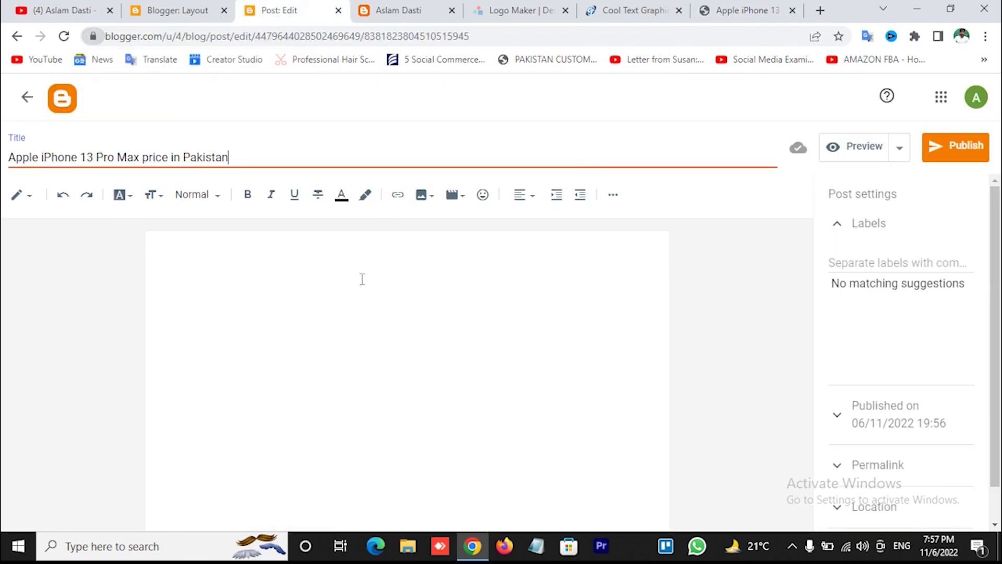
click(159, 261)
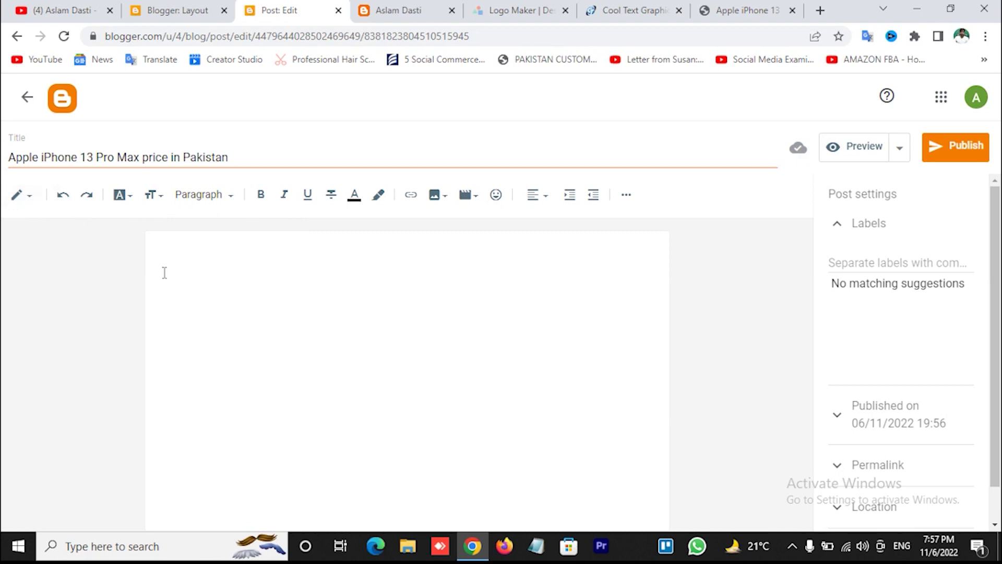
key(ctrl+v)
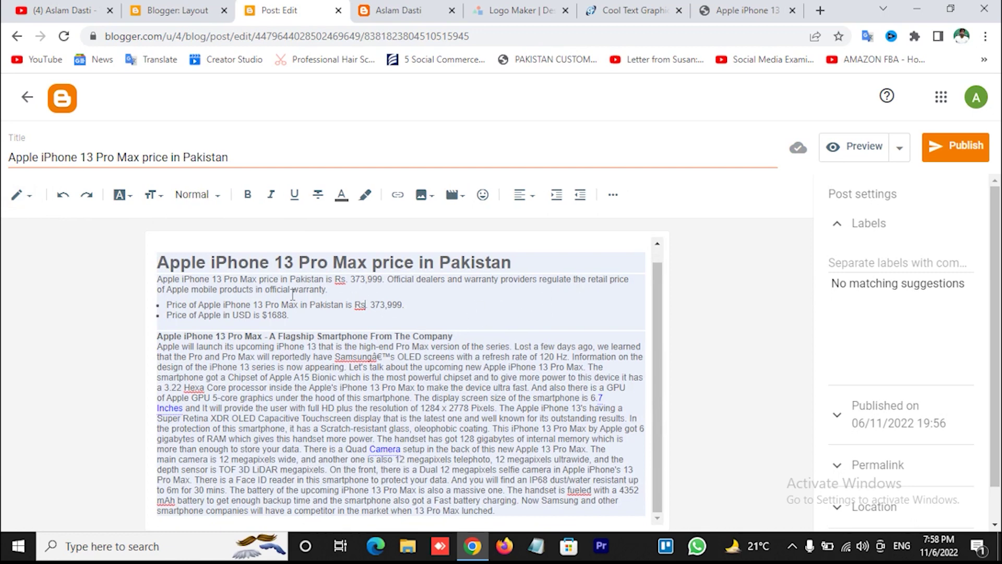
click(232, 268)
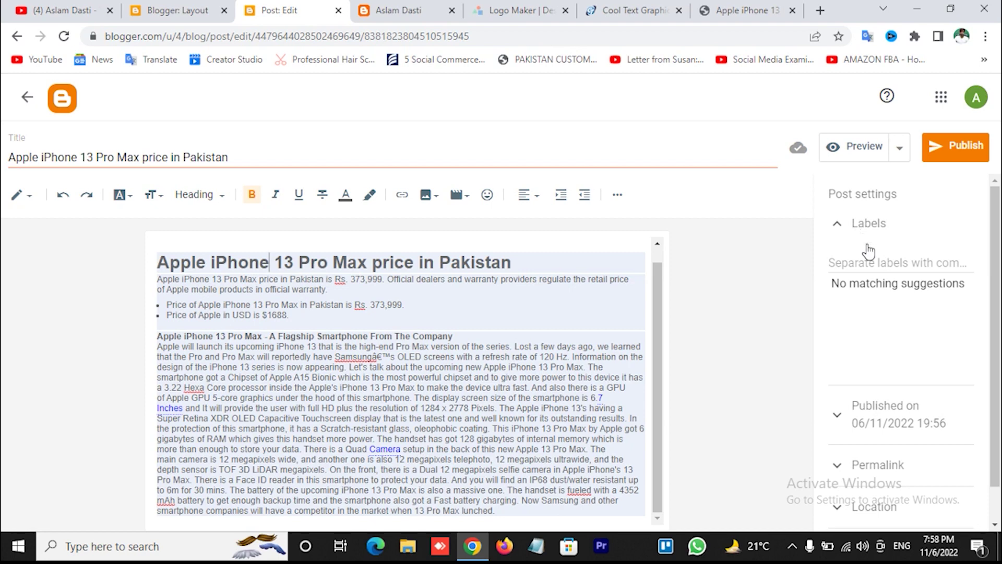
Add the label "iphone" to the post and collapse the label settings.
click(876, 267)
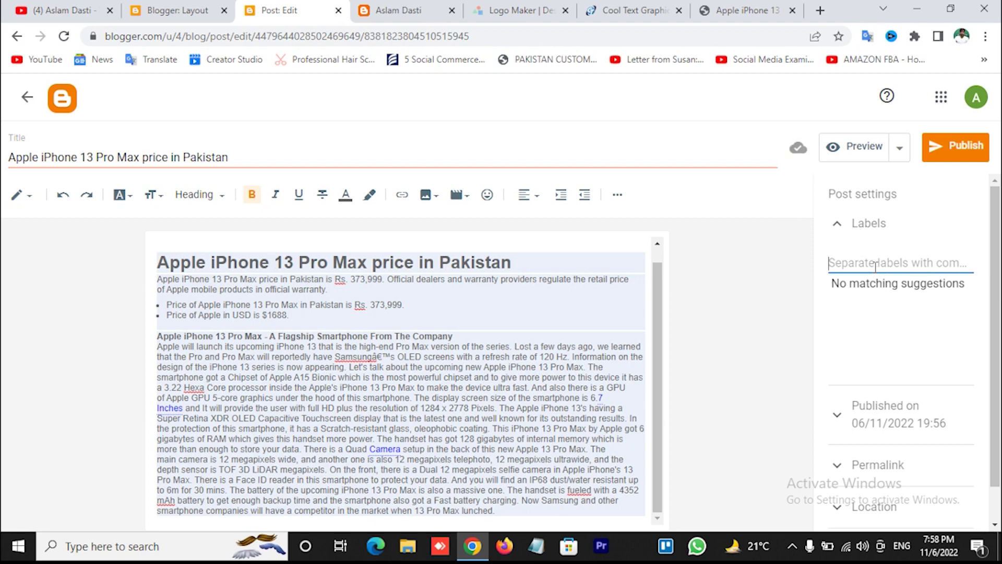
text(iphone)
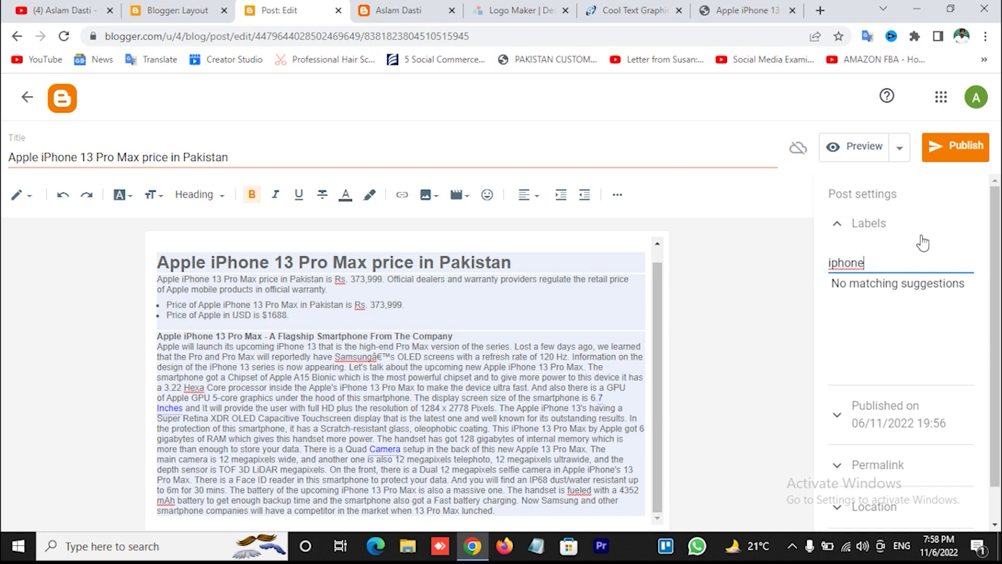
key(Return)
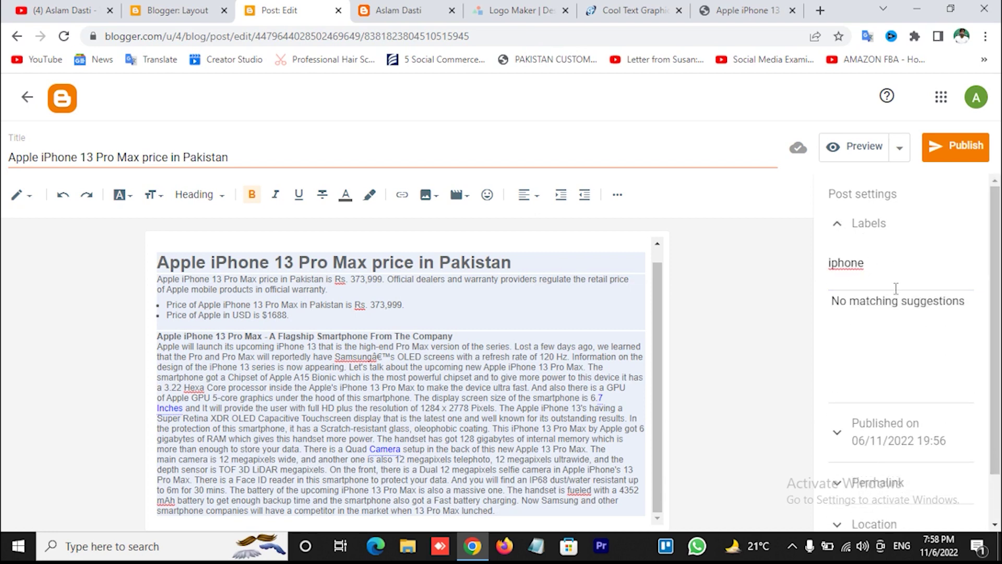
click(887, 262)
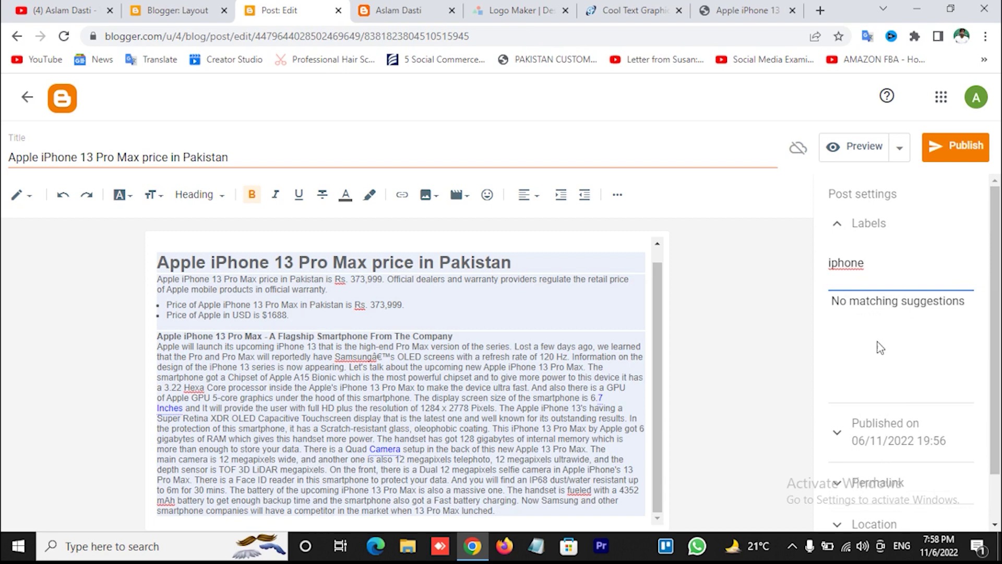
click(838, 225)
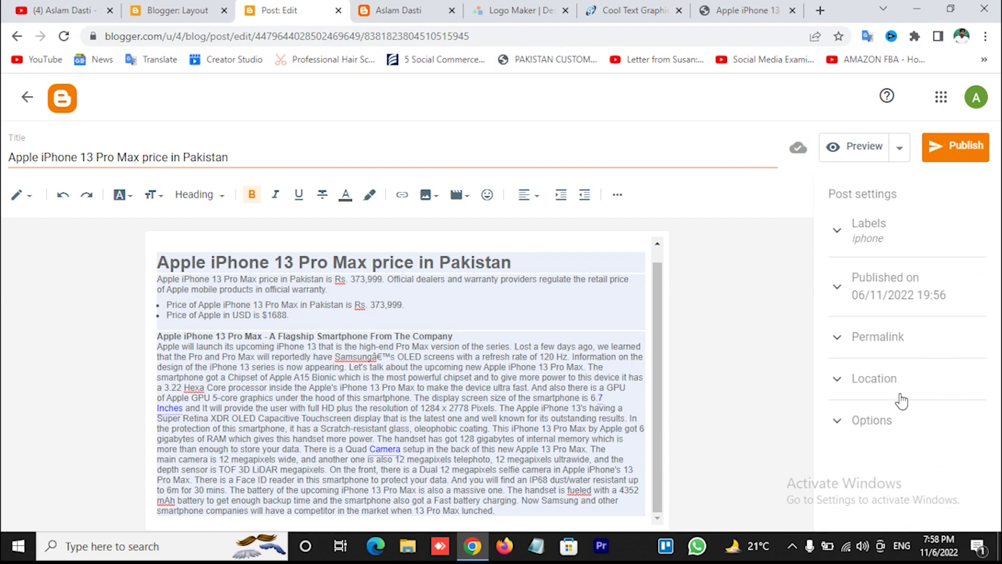
Look through the post's options, location and permalink settings, and set its publishing date to Automatic.
click(844, 425)
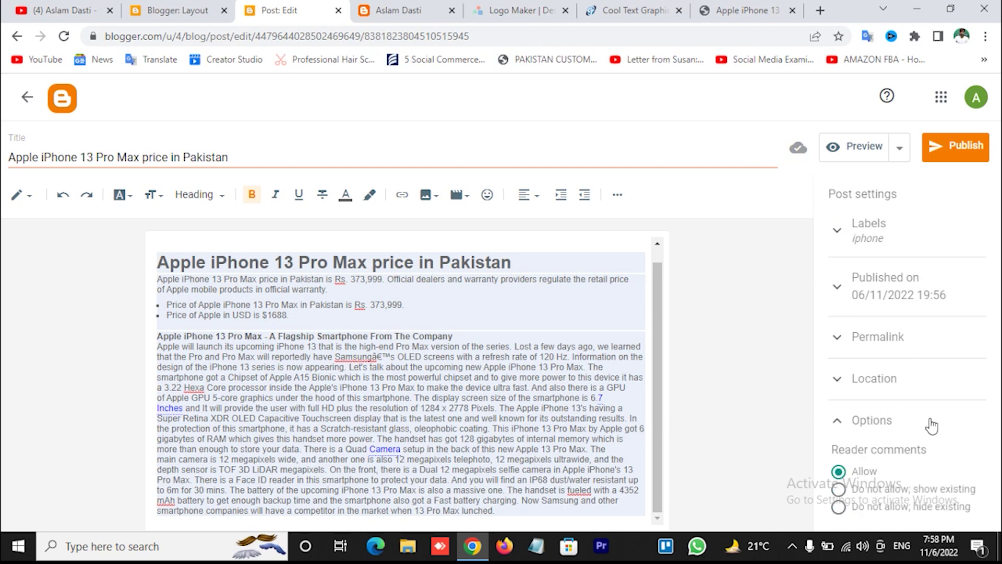
click(838, 385)
click(842, 336)
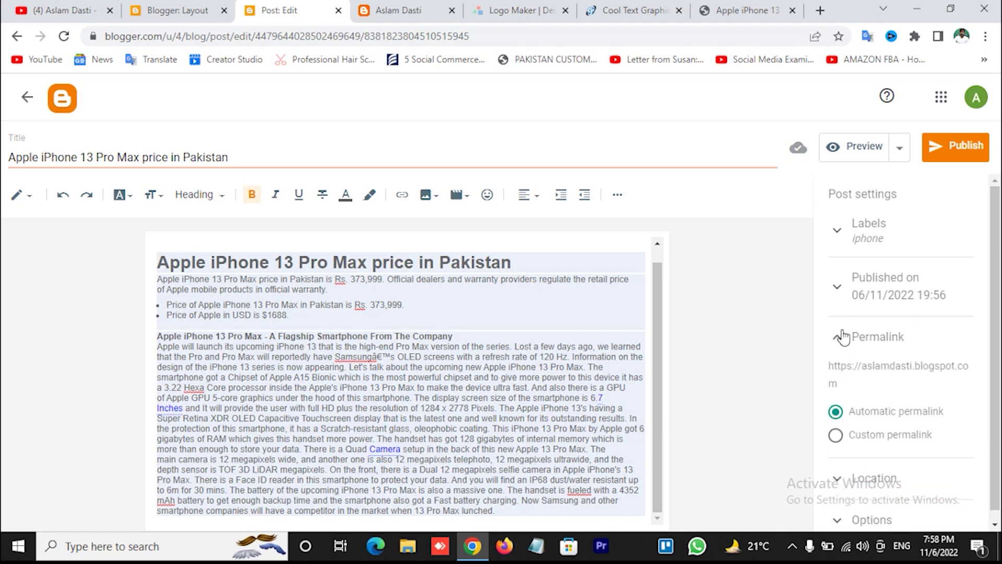
click(841, 287)
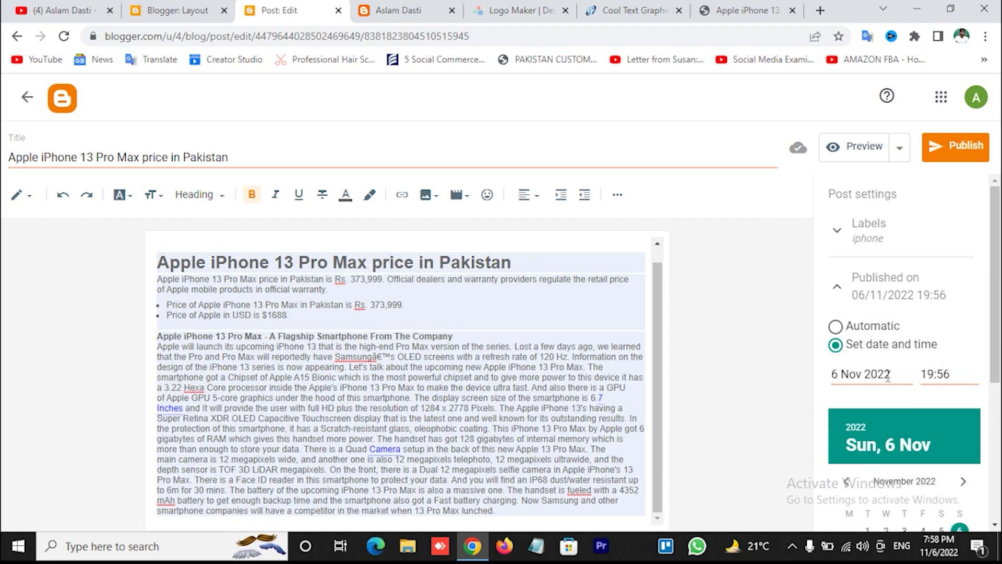
click(835, 327)
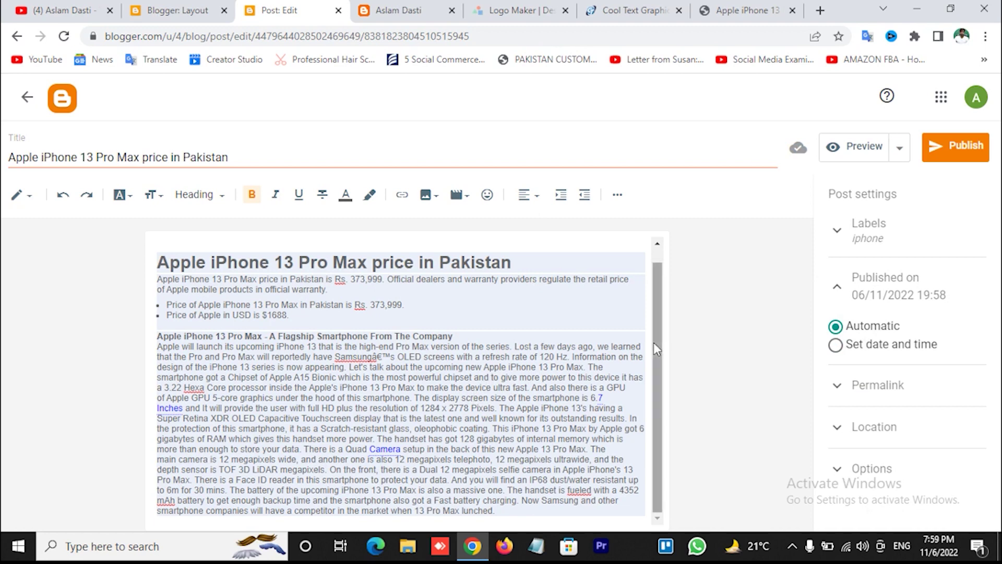
Insert two blank lines above the heading at the start of the post body.
click(162, 262)
key(Return)
key(Return)
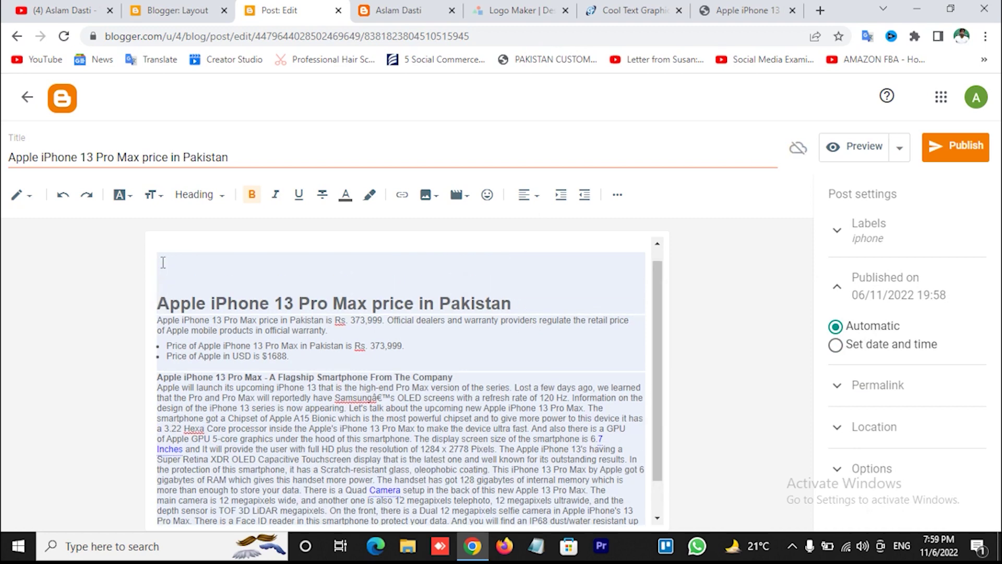
Search Google in a new tab for "Apple iPhone 13 Pro Max price in Pakistan" to find a phone picture for the post.
click(820, 10)
text(Apple iPhone 13 Pro Max price in Pakistan)
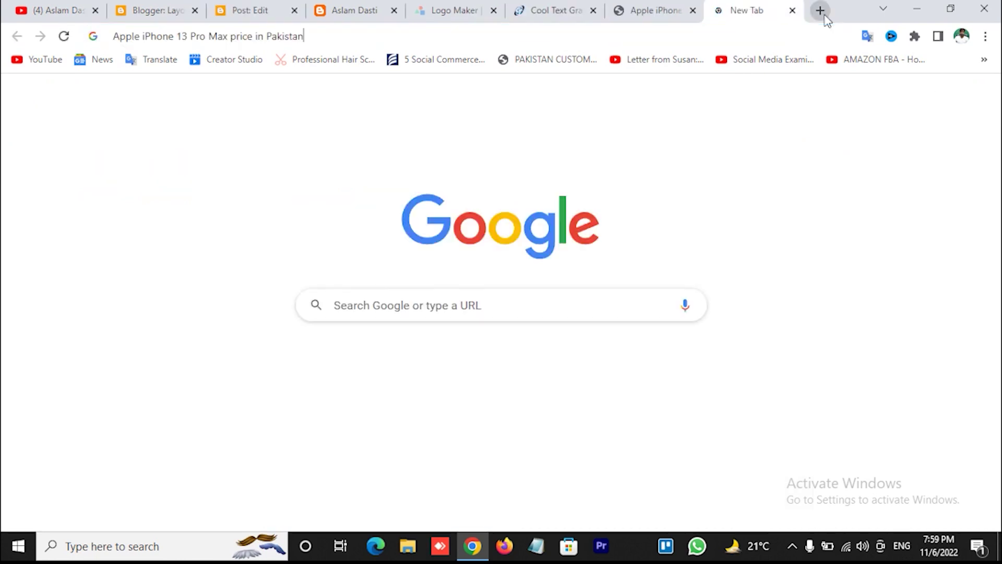
key(Return)
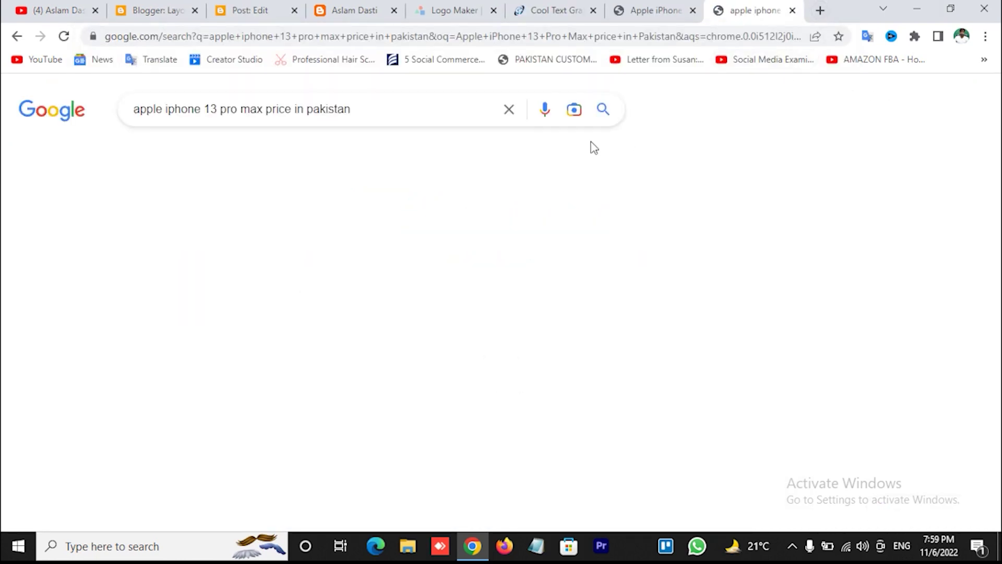
click(212, 155)
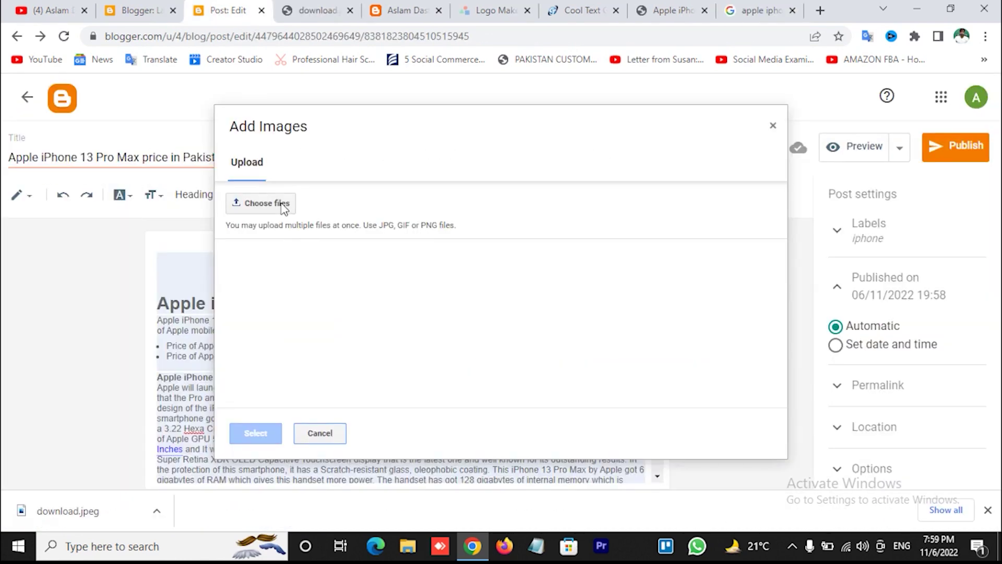
Upload download.jpeg from the Downloads folder, insert it above the post's heading, and publish the post to the blog.
click(282, 205)
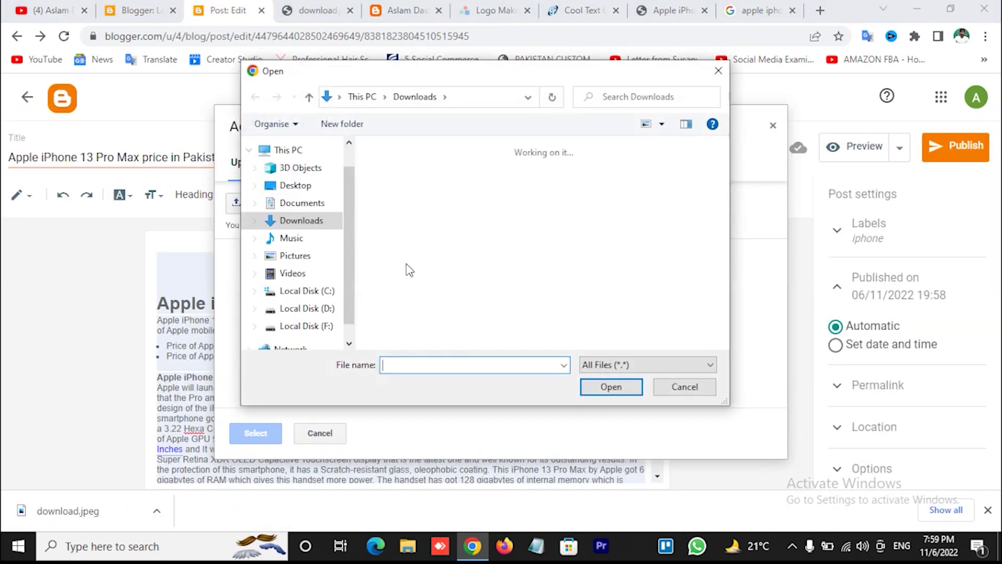
click(418, 206)
double_click(418, 207)
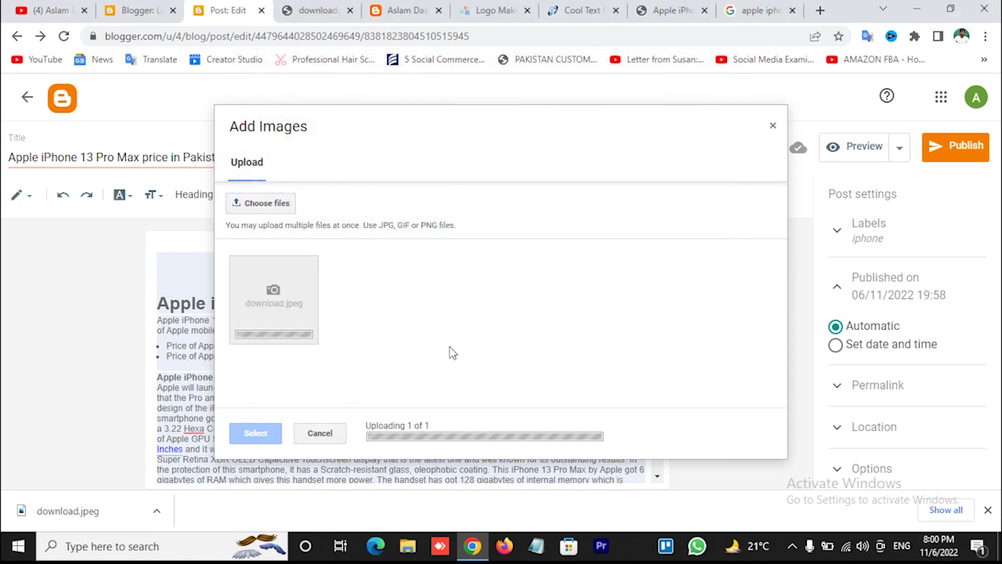
click(256, 433)
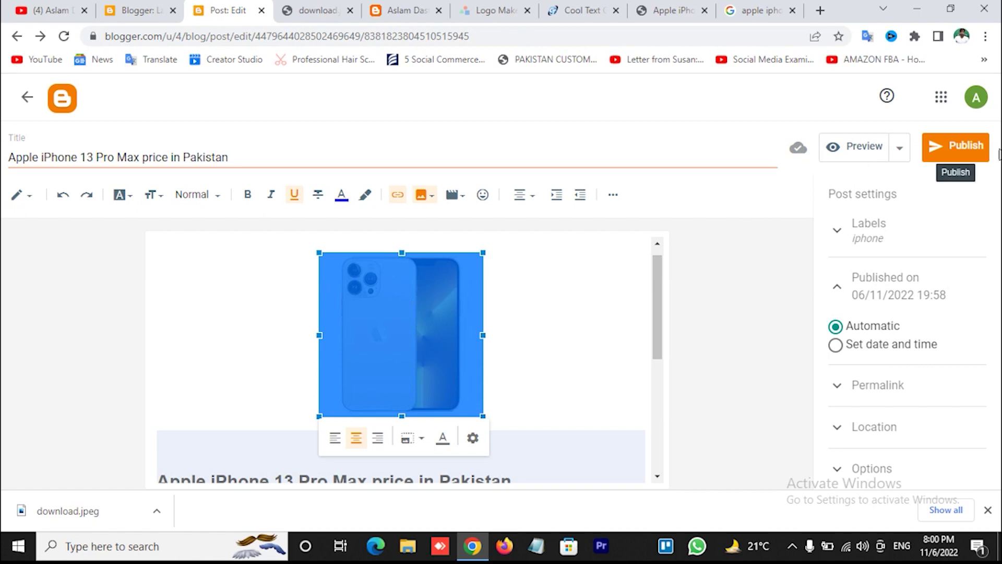
click(974, 151)
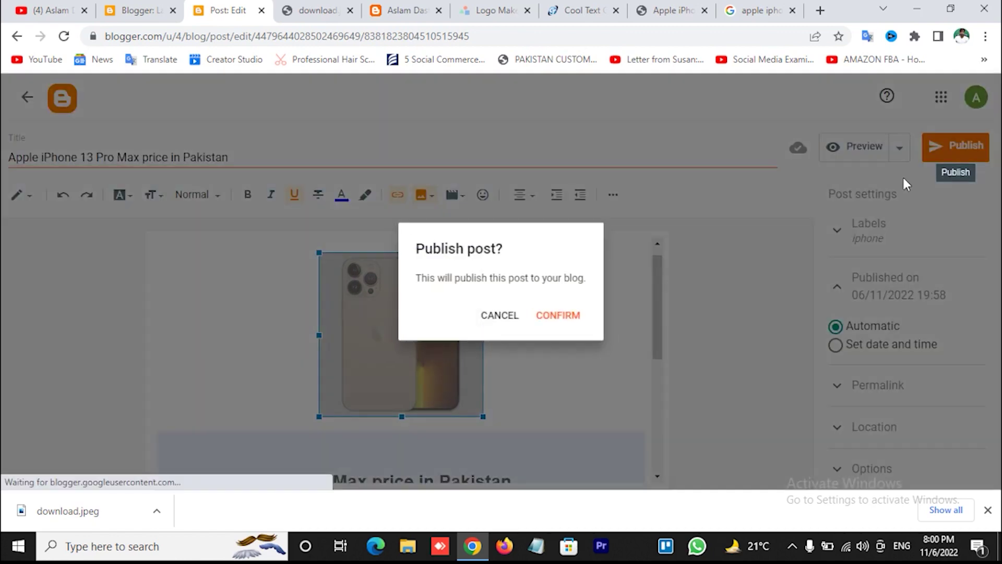
click(560, 319)
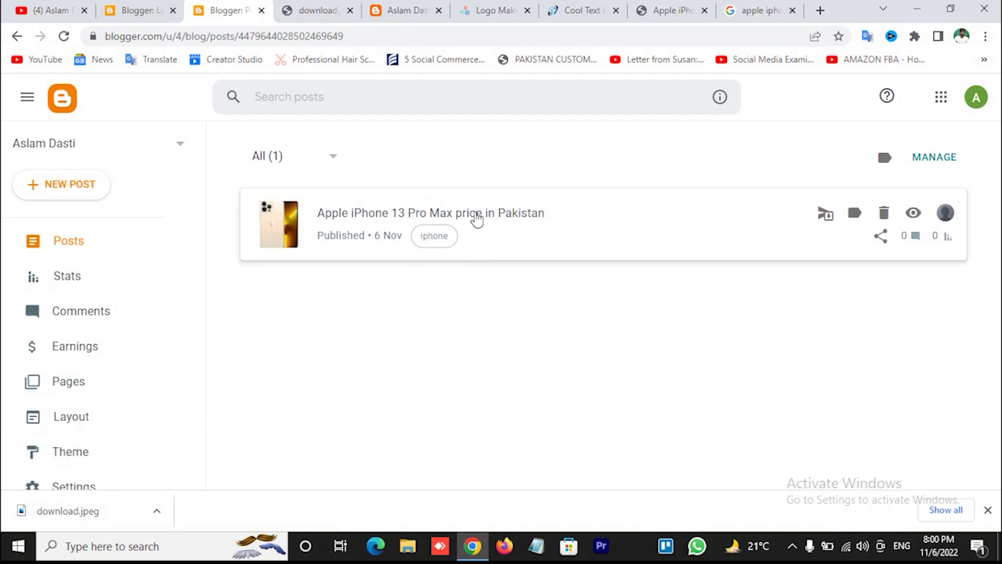
Filter the post list by the iphone label, and view the published post in the editor before returning to the list.
click(437, 245)
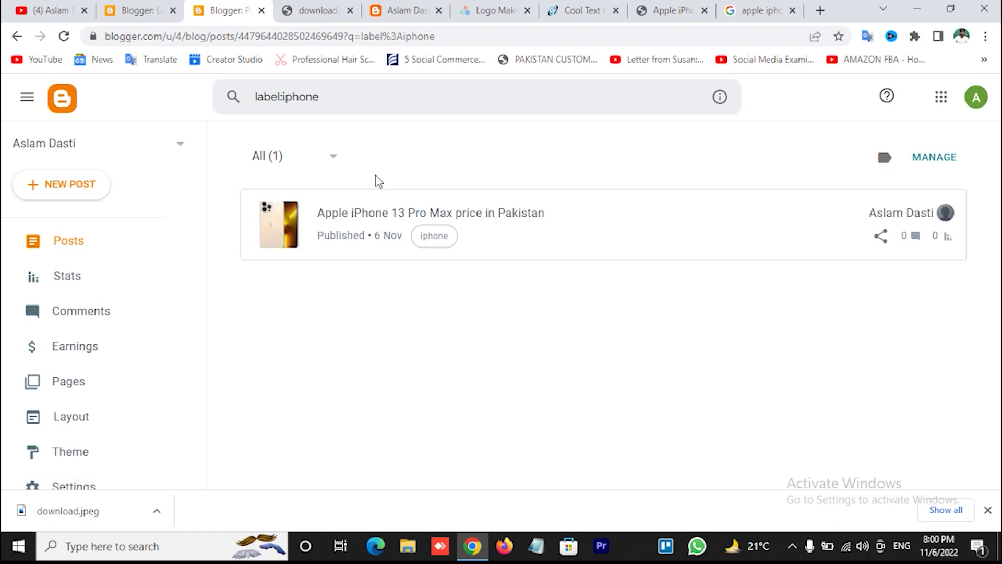
click(415, 214)
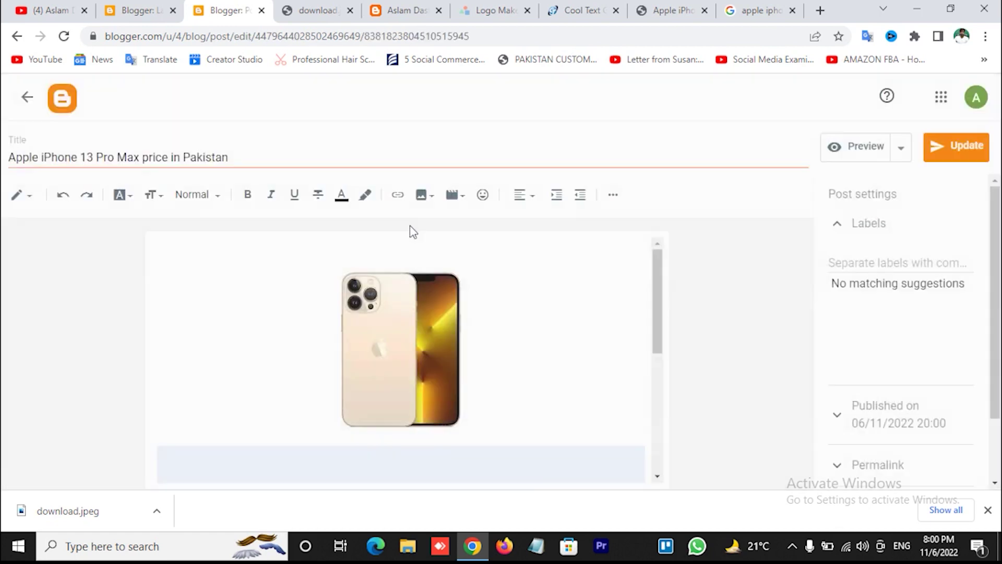
click(27, 97)
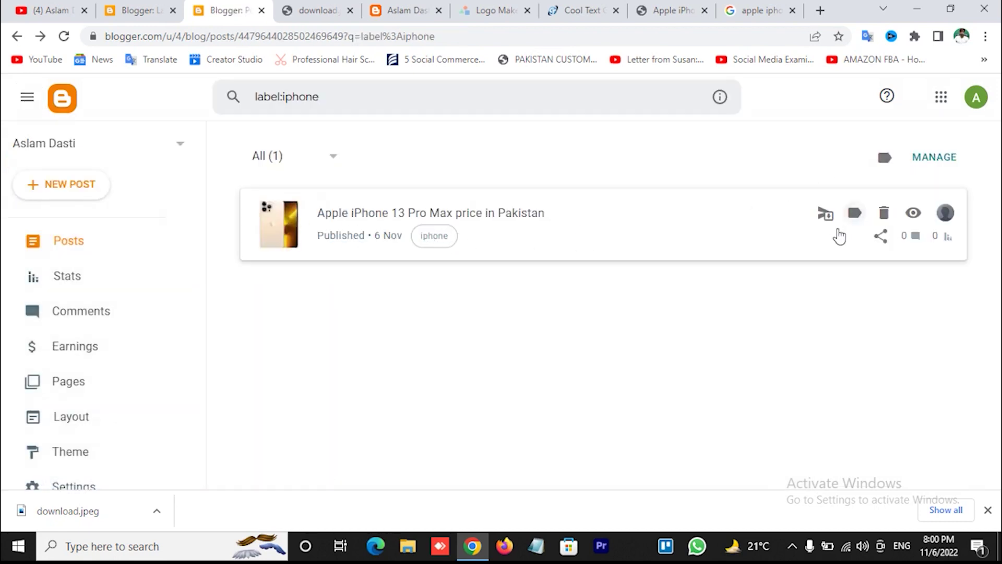
Open the blog's iphone label page from the published post and copy the label page's full web address.
click(914, 213)
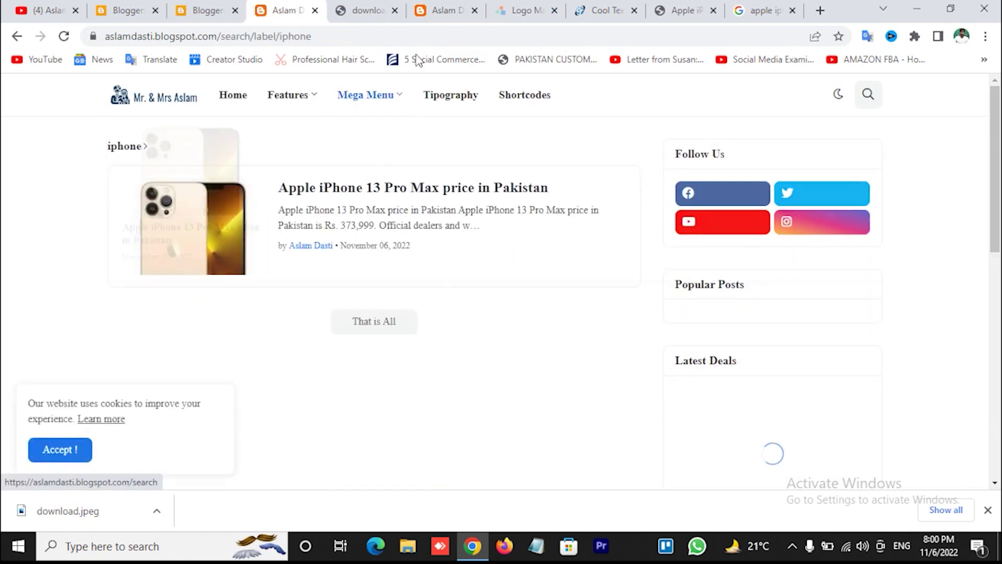
click(330, 34)
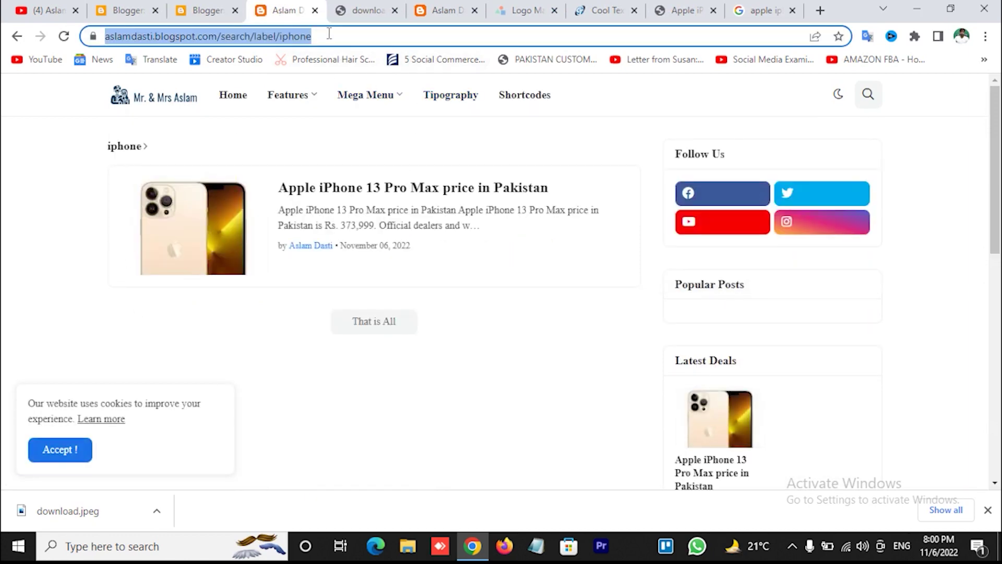
click(330, 35)
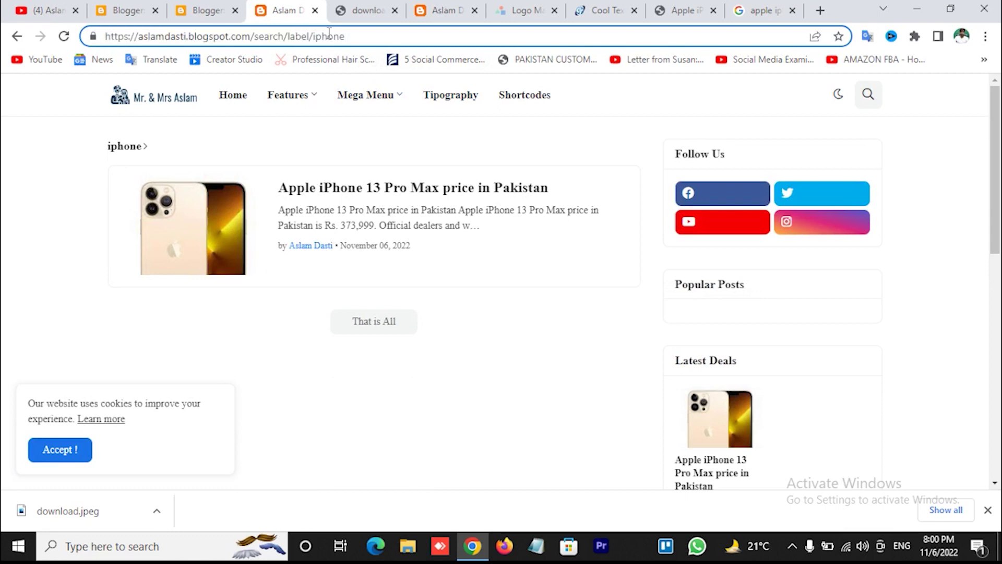
click(330, 35)
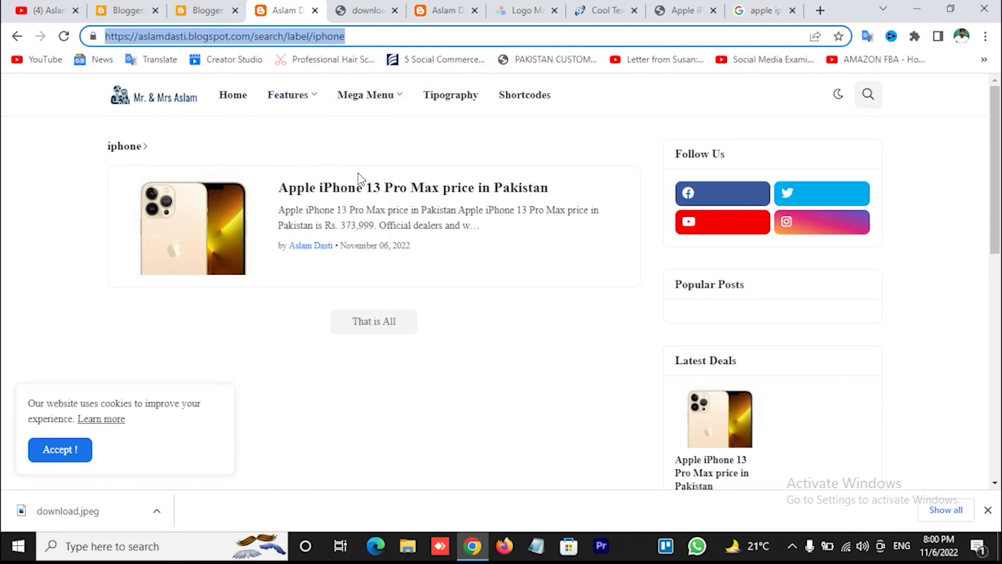
click(365, 188)
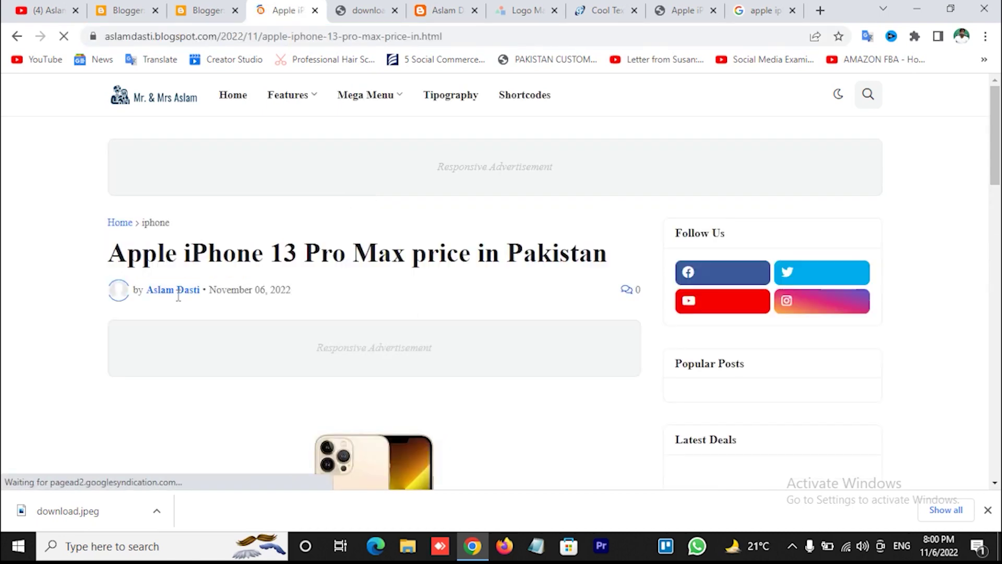
click(157, 224)
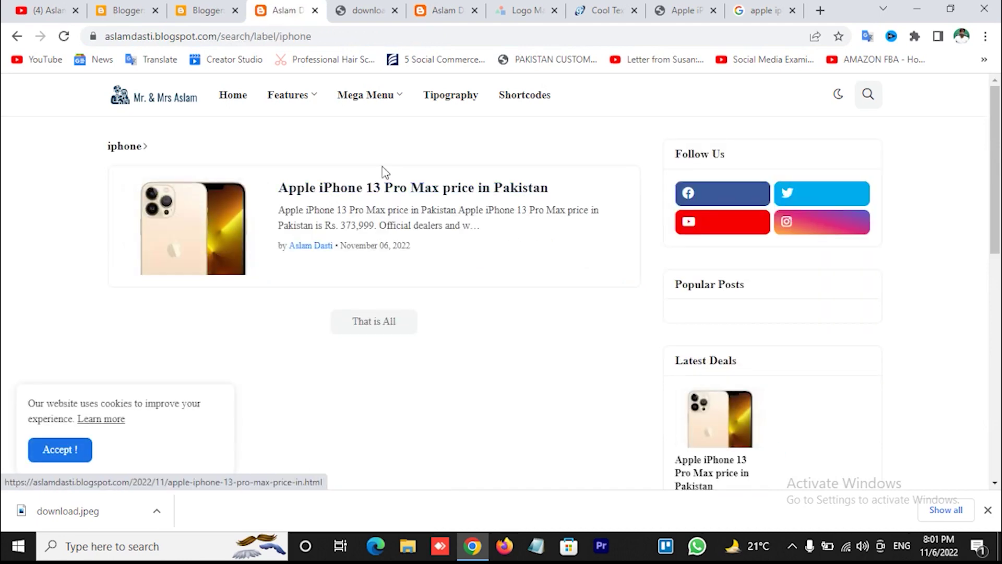
Rename the Features item in the blog layout's header menu link list as Apple iPhone.
click(214, 8)
click(130, 8)
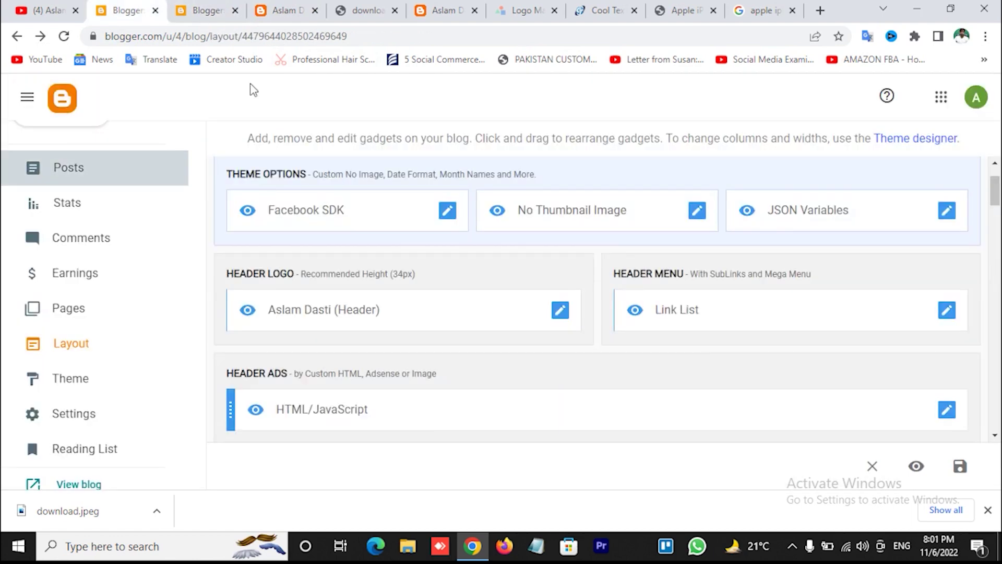
click(947, 310)
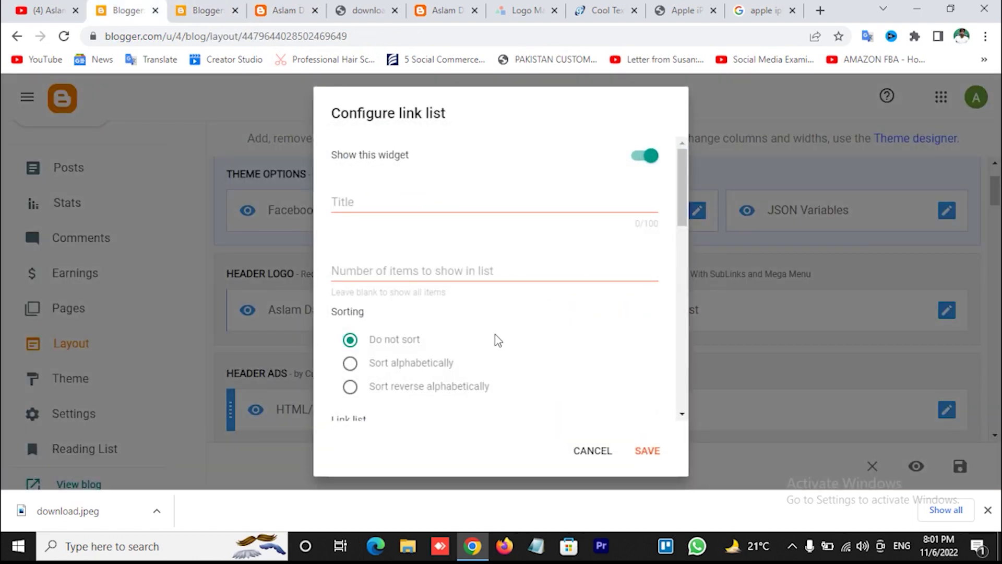
scroll(499, 342, down, 5)
scroll(494, 326, up, 1)
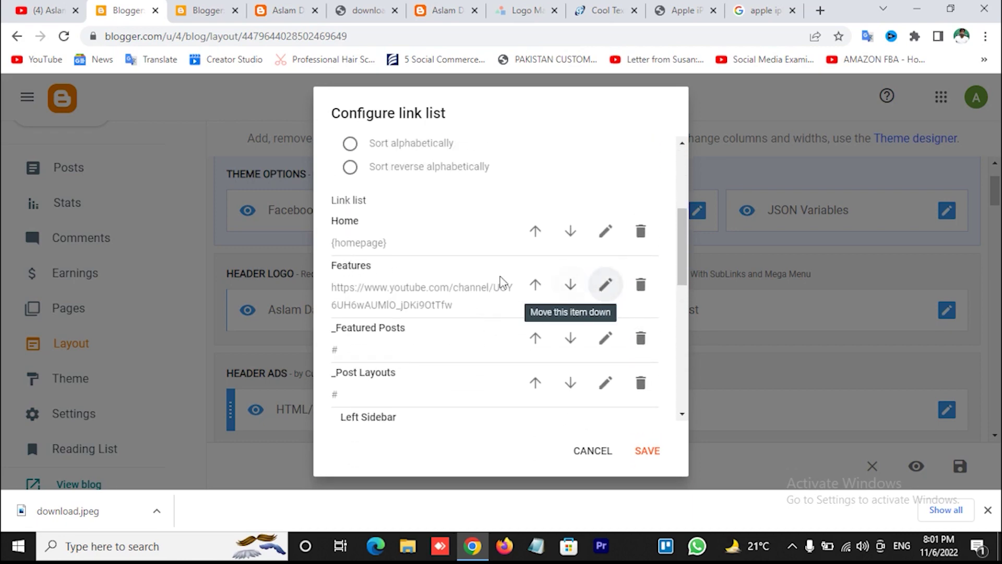
click(609, 288)
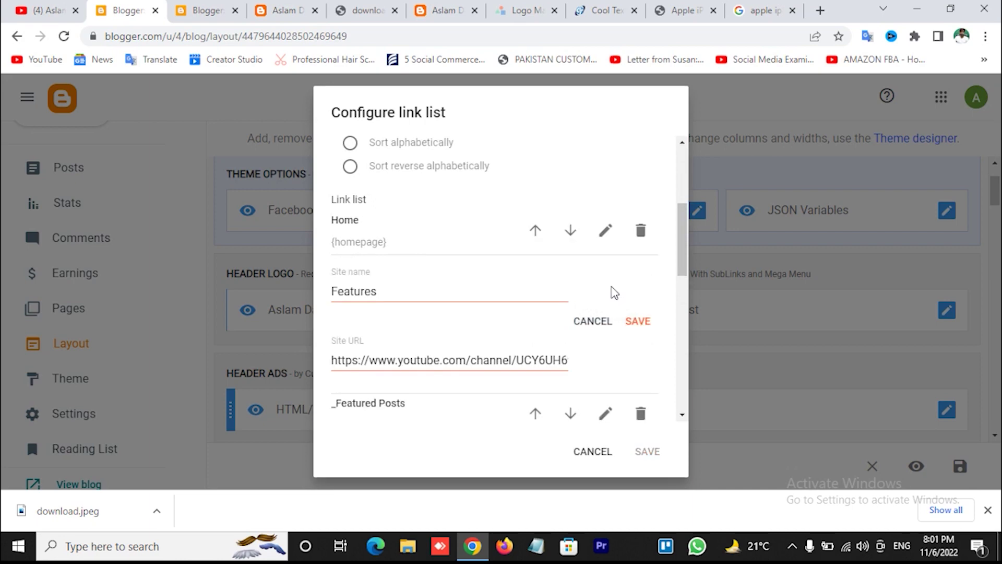
drag(334, 291, 414, 293)
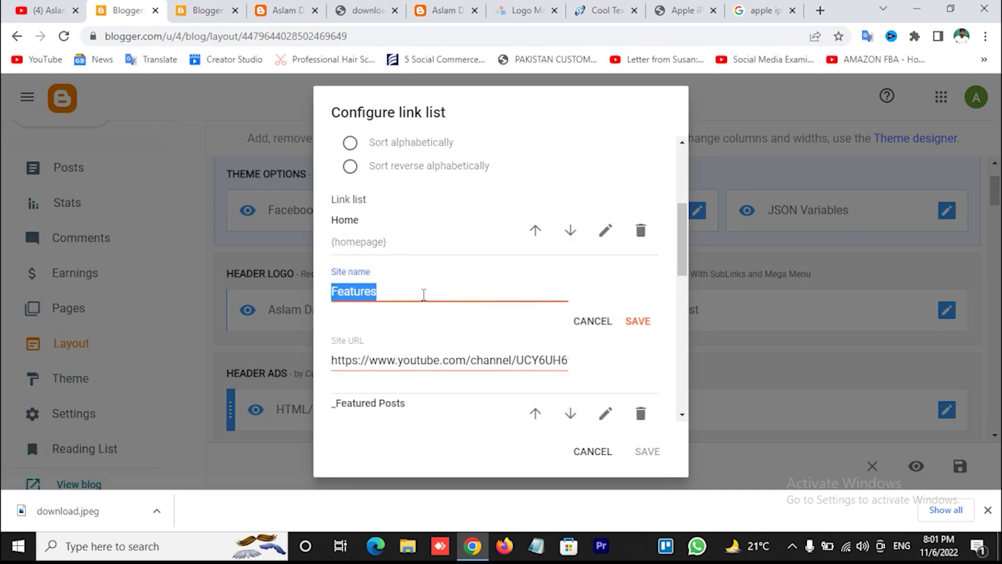
text(Apple iPhone)
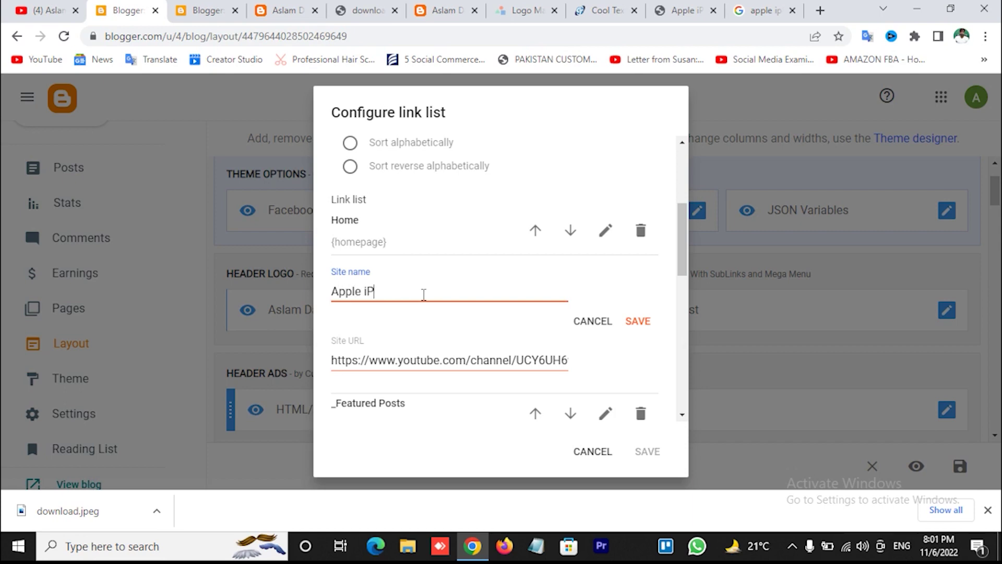
Set the Apple iPhone item's site URL to the copied /search/label/iphone address and save the header menu's link list.
click(447, 367)
key(ctrl+a)
text(https://aslamdasti.blogspot.com/search/label/iphone)
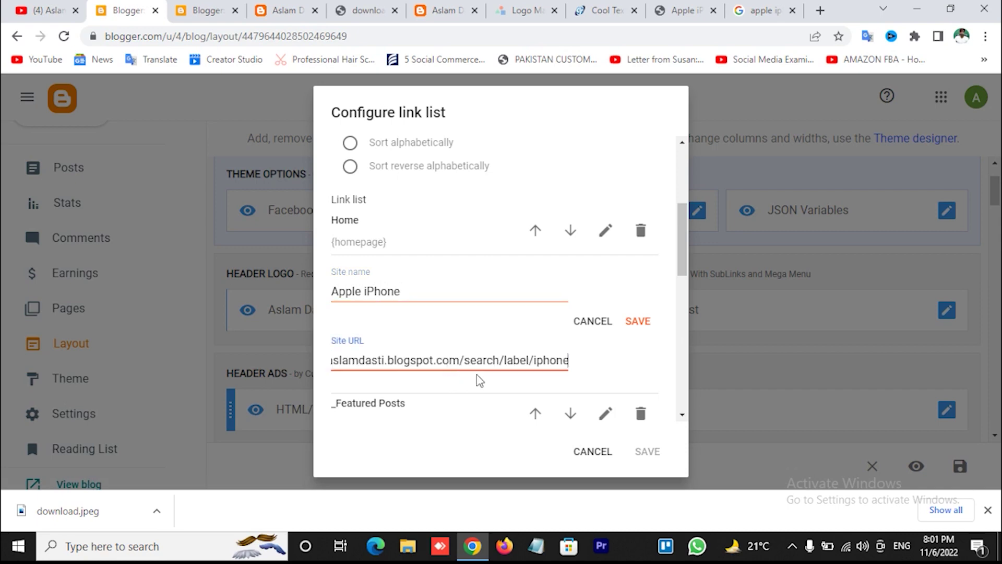
scroll(612, 381, down, 1)
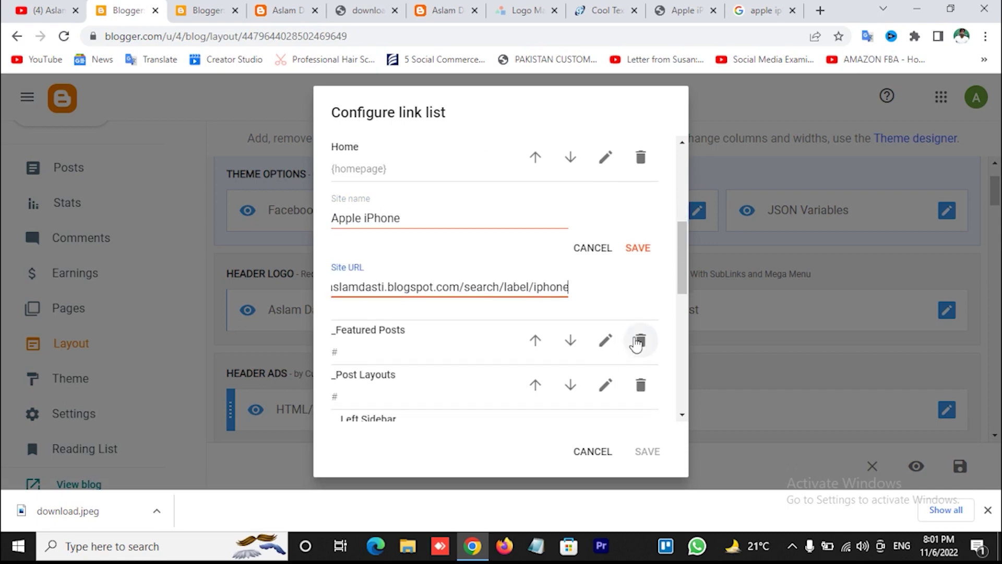
click(639, 247)
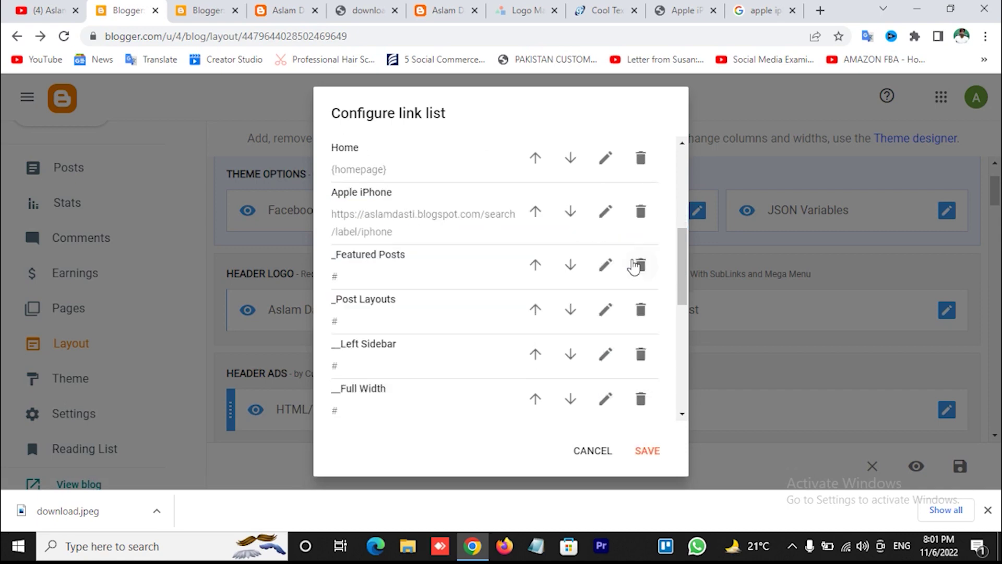
click(647, 452)
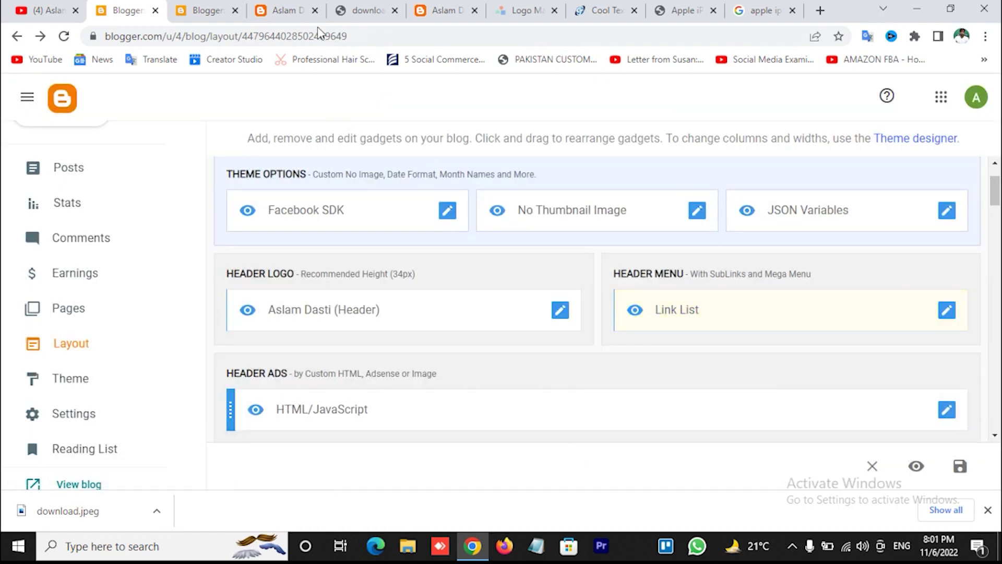
Reload the blog's home page, follow the Apple iPhone link in the header, and examine its submenu and the Mega Menu entry.
click(284, 10)
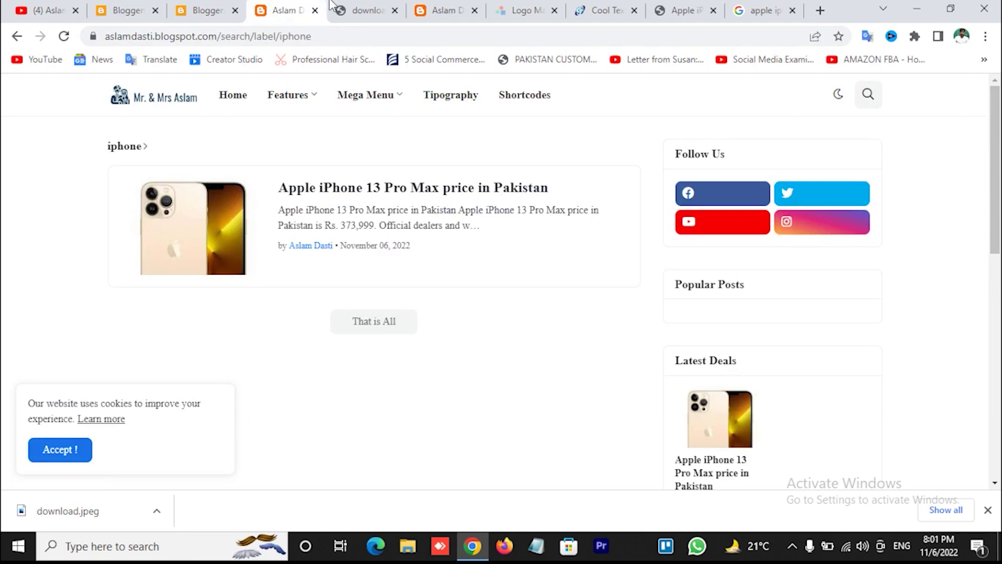
click(140, 109)
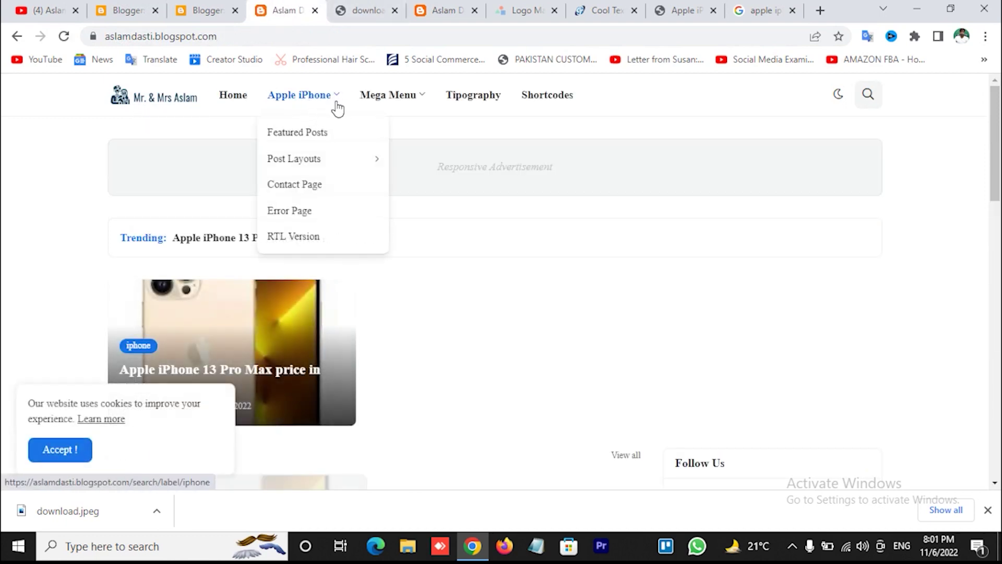
click(311, 100)
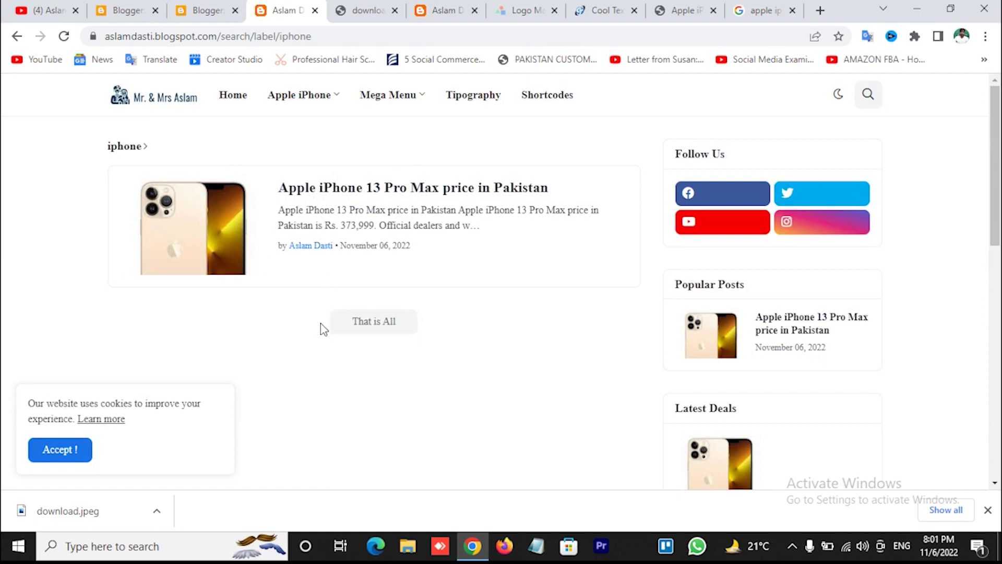
mouse_move(335, 101)
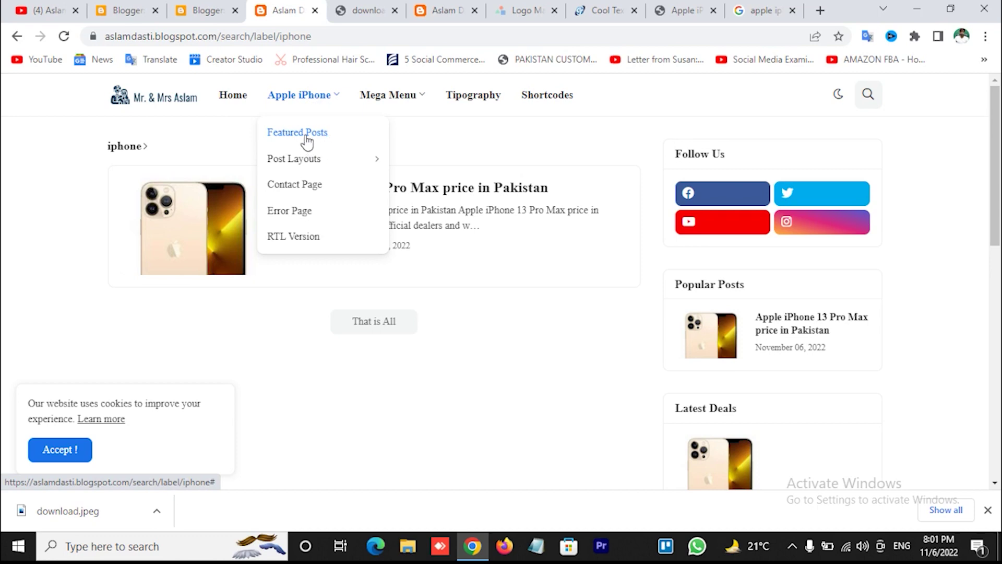
mouse_move(423, 100)
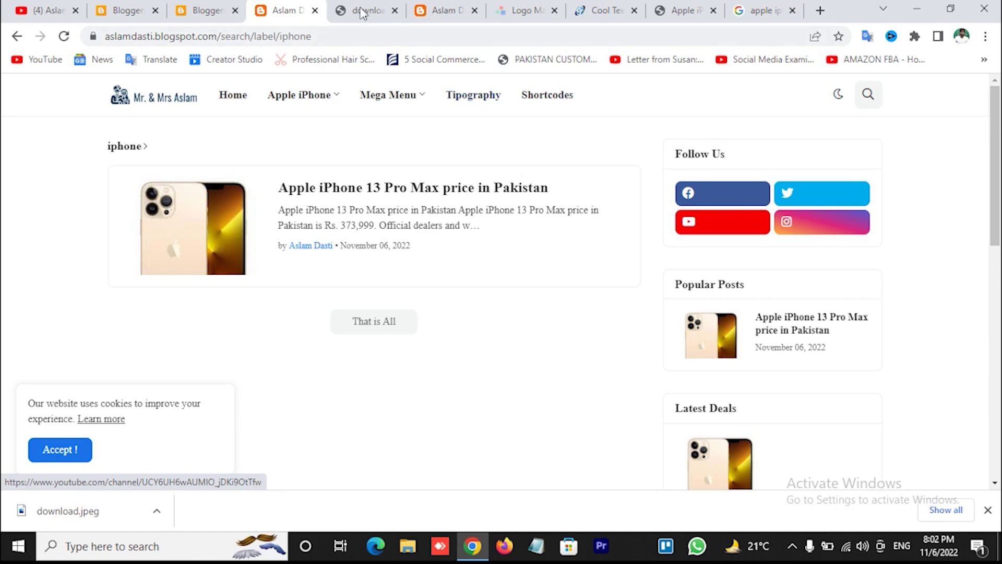
click(206, 11)
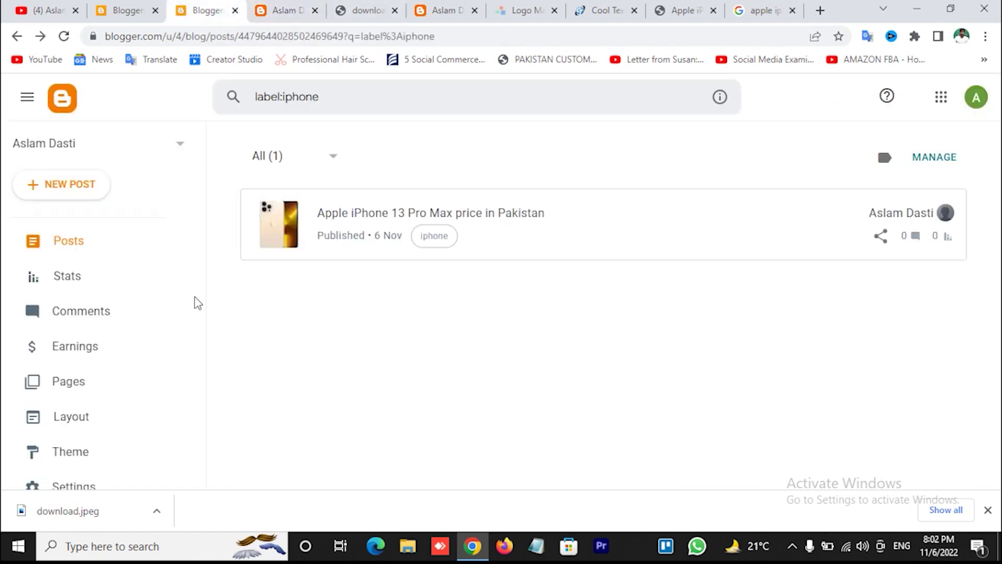
click(134, 11)
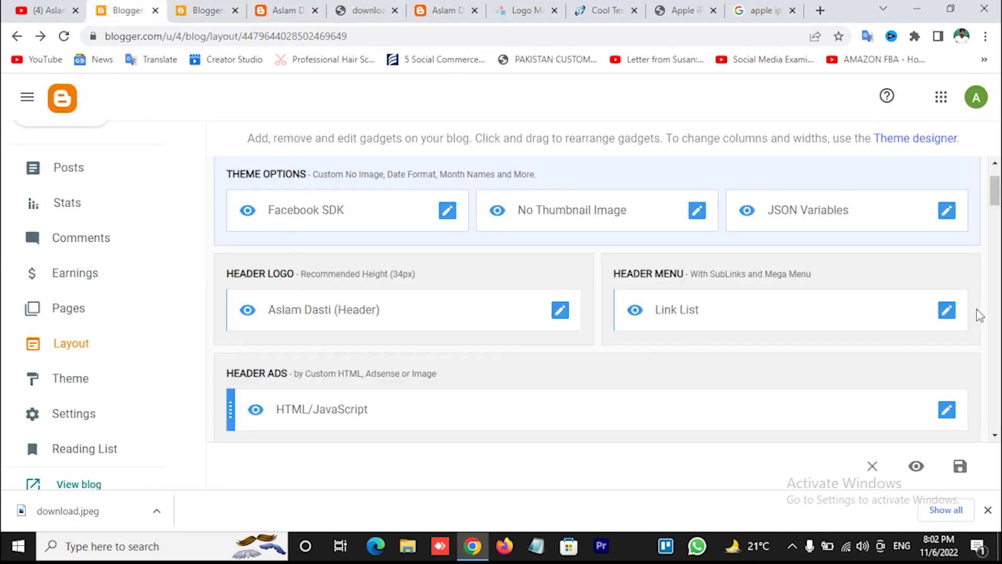
click(947, 312)
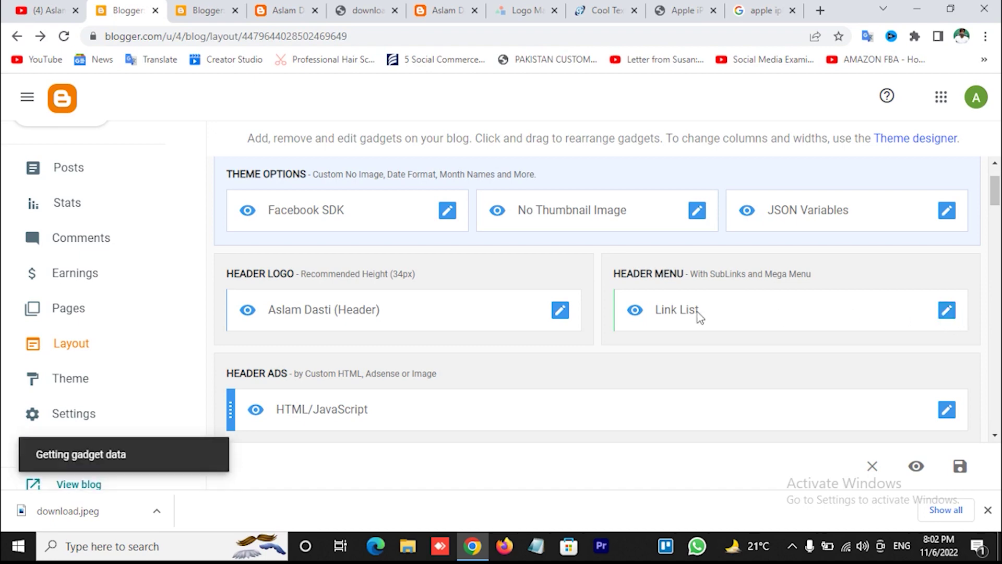
scroll(496, 348, down, 6)
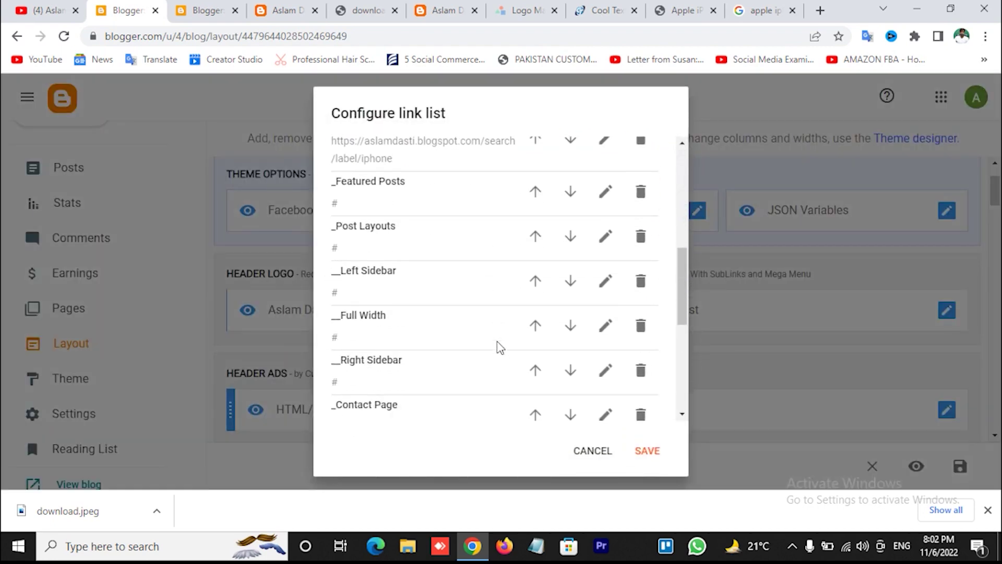
scroll(500, 348, down, 5)
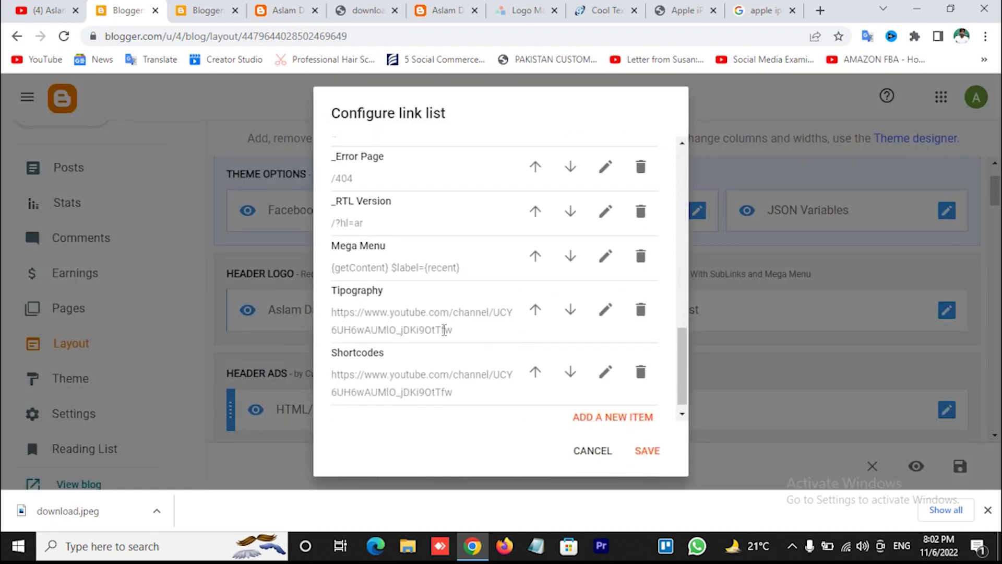
click(607, 313)
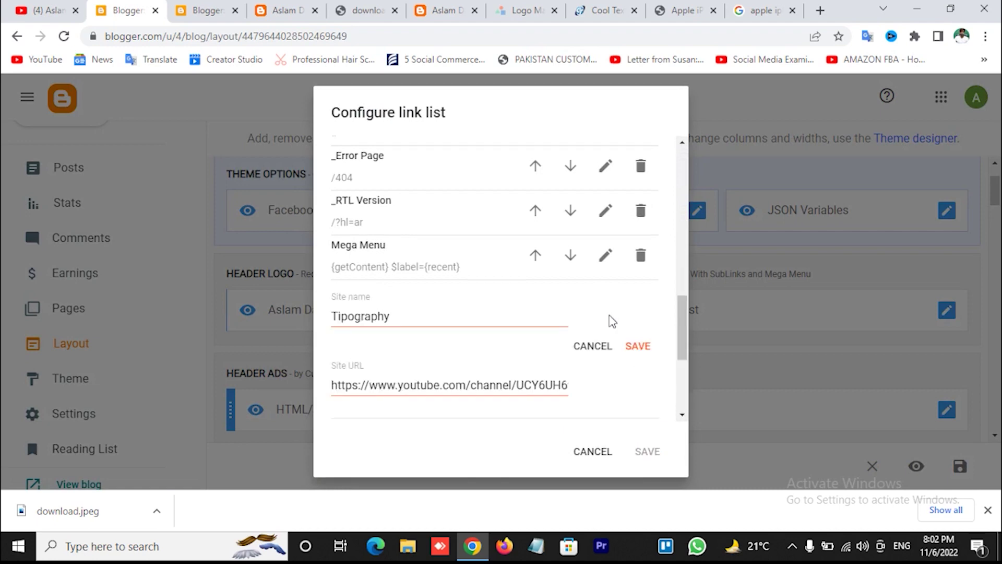
drag(334, 316, 434, 320)
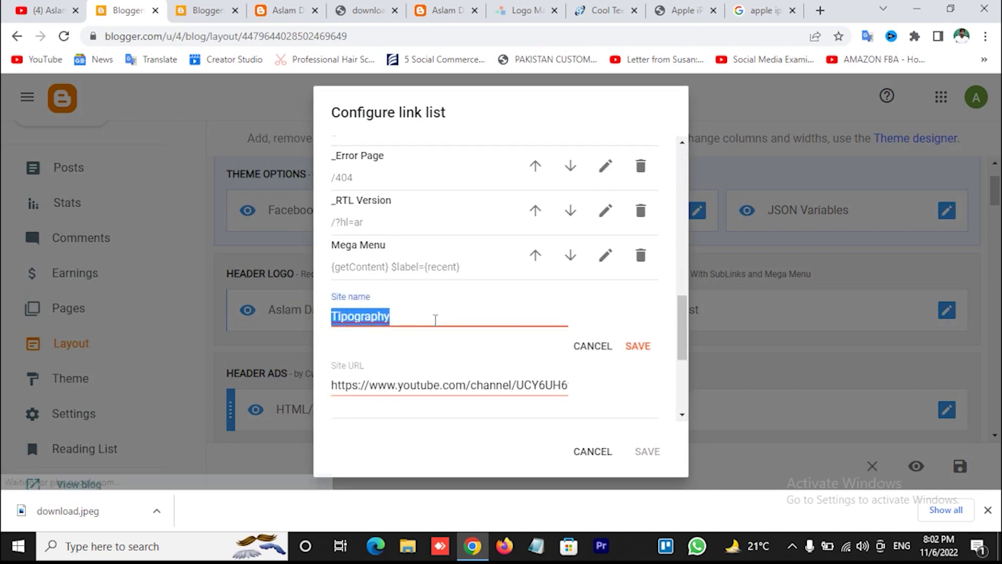
click(456, 383)
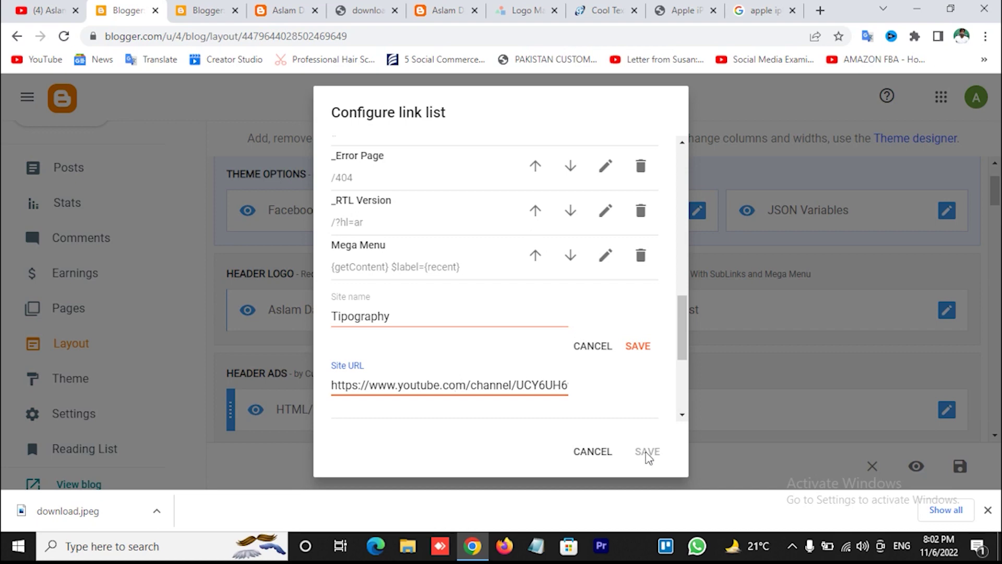
click(598, 455)
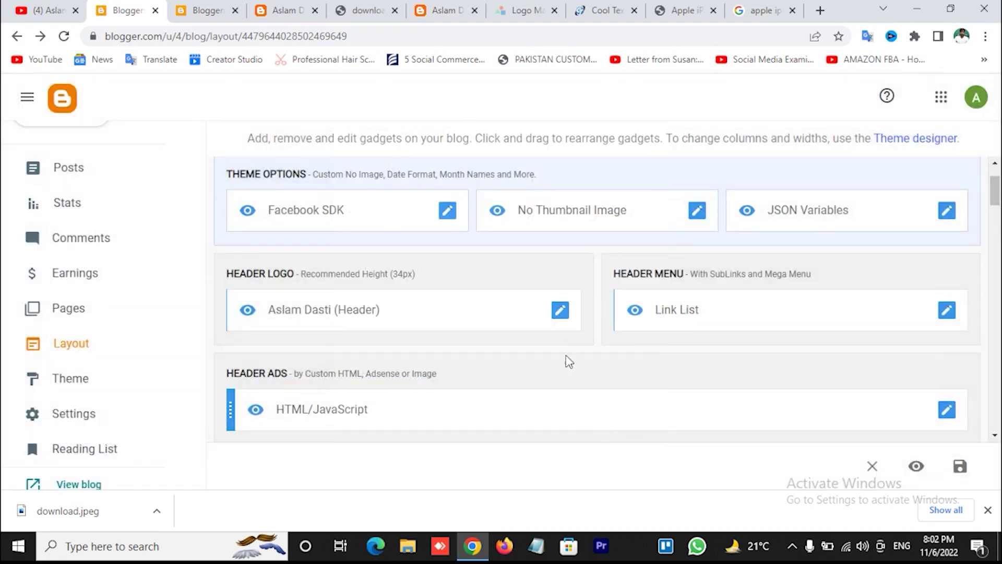
Review the live blog's home page sections, sidebar, and the Apple iPhone and Mega Menu header entries.
click(284, 12)
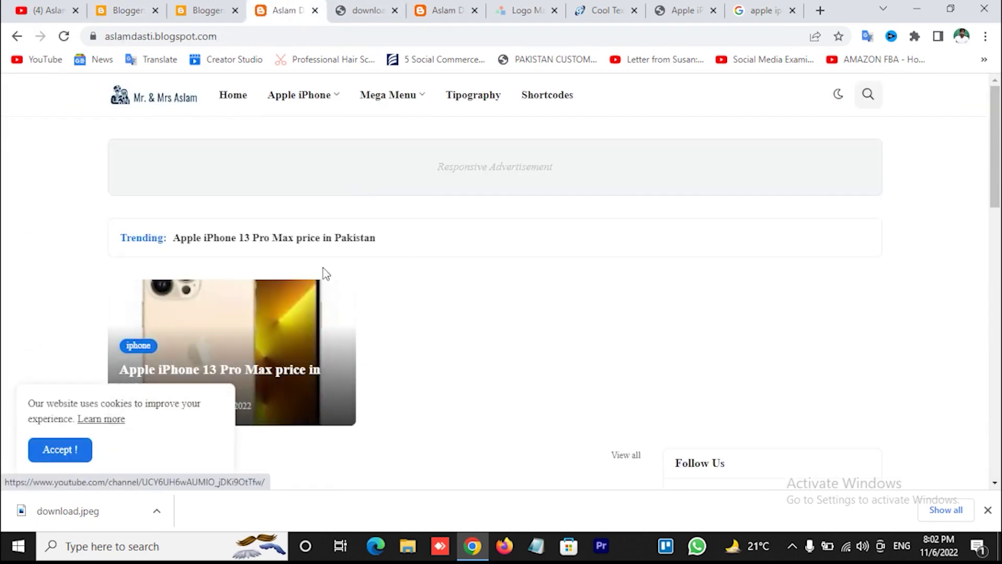
scroll(448, 311, down, 4)
scroll(448, 311, down, 5)
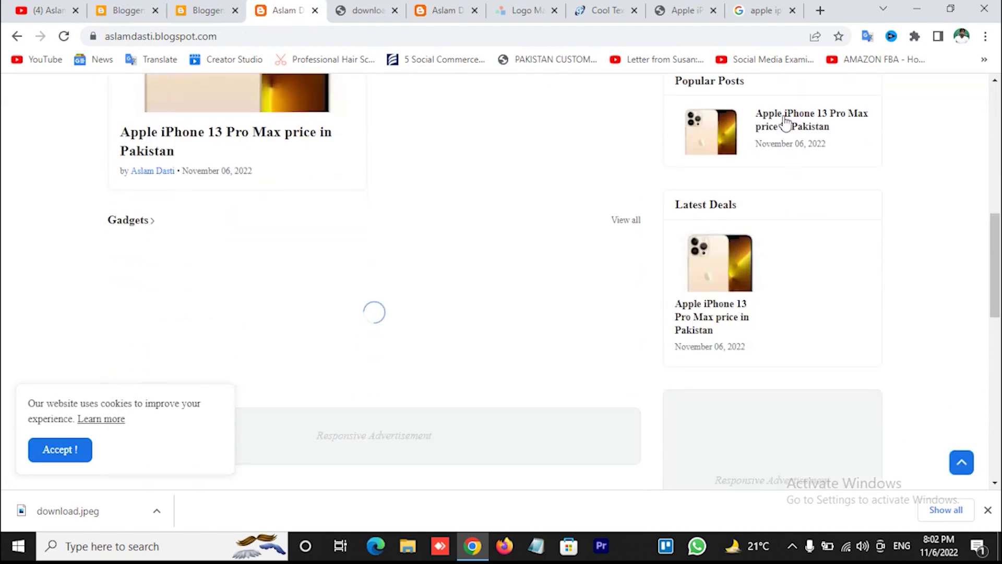
scroll(826, 231, down, 1)
scroll(832, 266, down, 4)
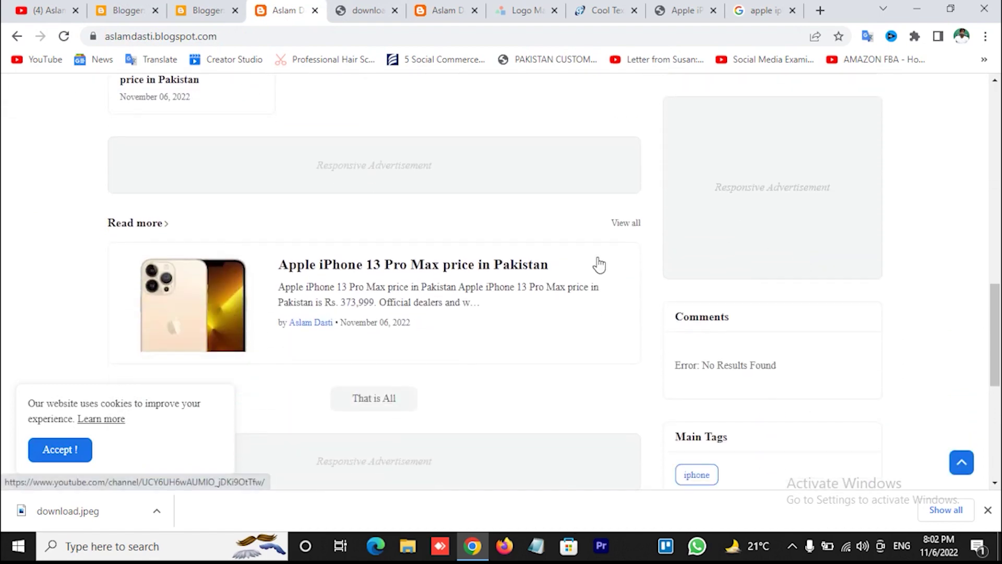
scroll(470, 183, up, 15)
mouse_move(302, 101)
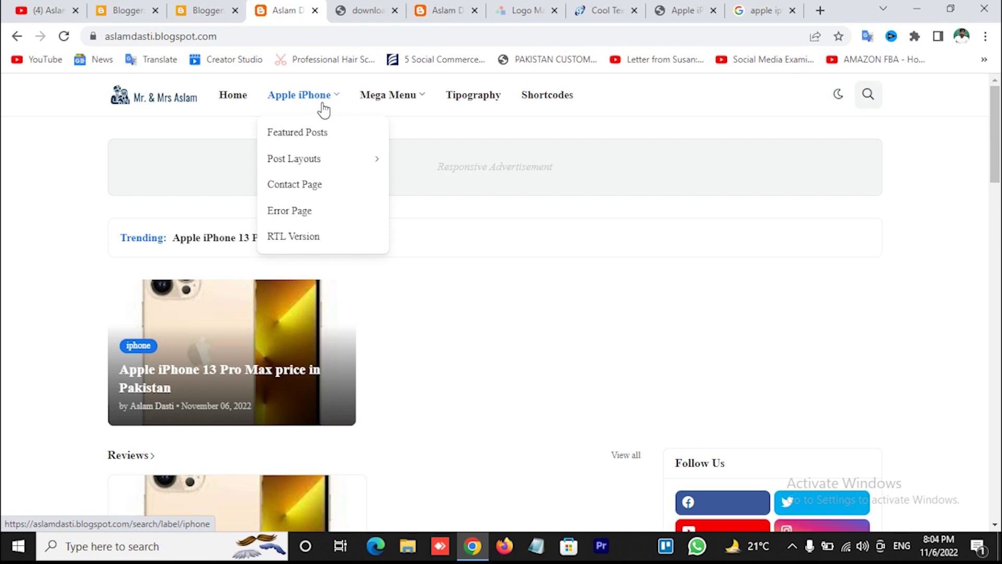
mouse_move(389, 97)
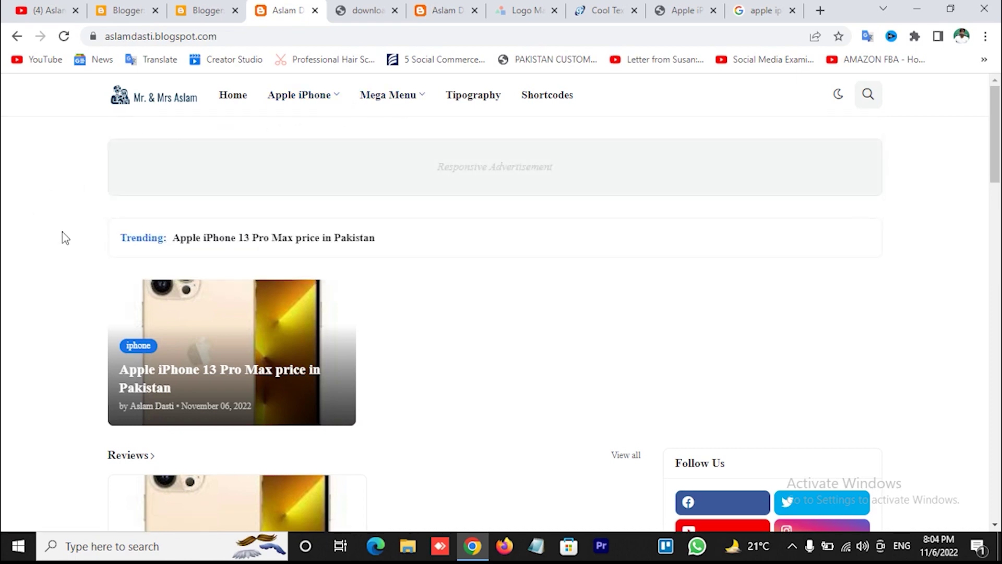
Set the Trending gadget in the layout's Ticker News section to the most viewed posts of the last 7 days and save it.
scroll(526, 319, down, 6)
scroll(525, 318, up, 6)
click(208, 10)
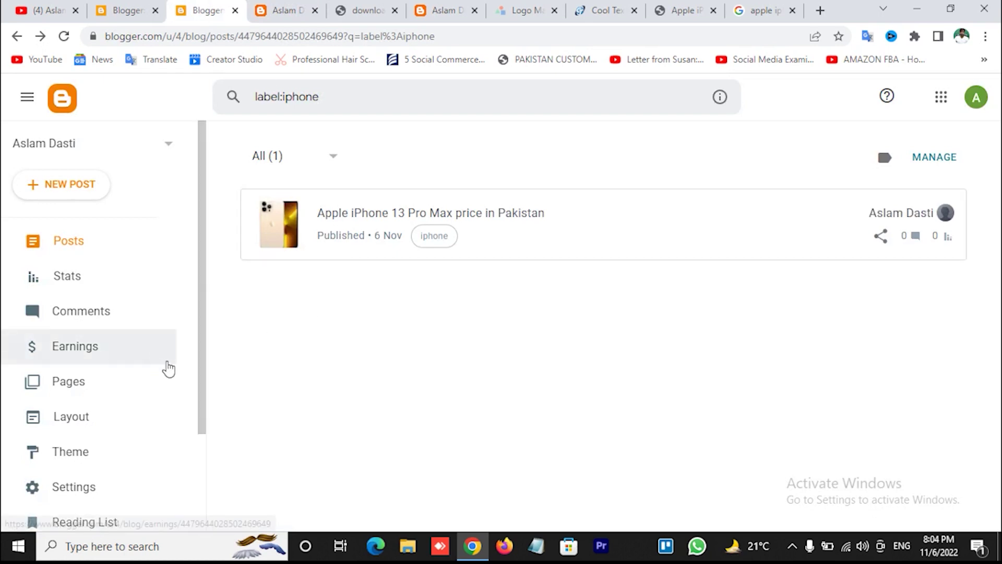
click(137, 10)
scroll(625, 442, down, 3)
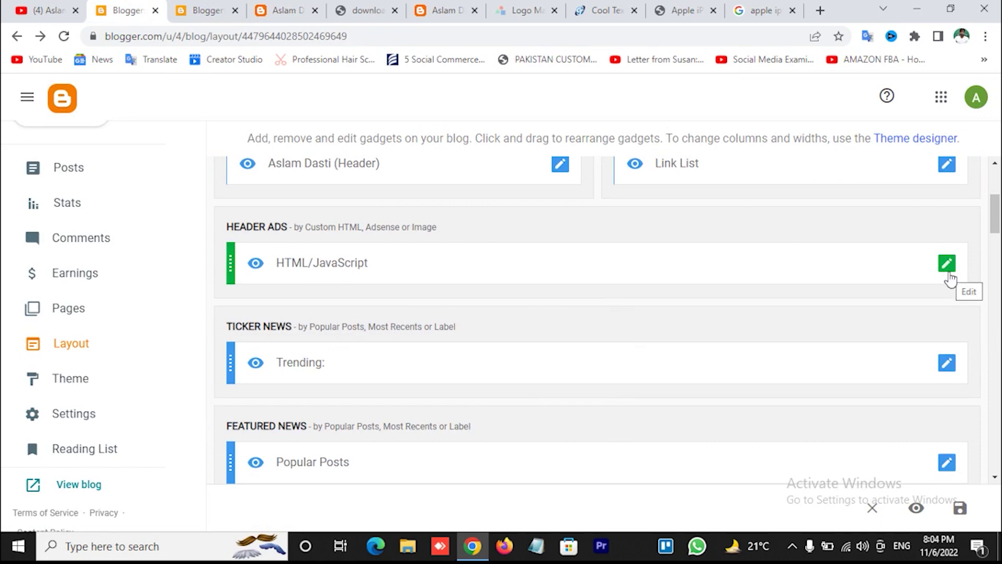
scroll(390, 394, down, 3)
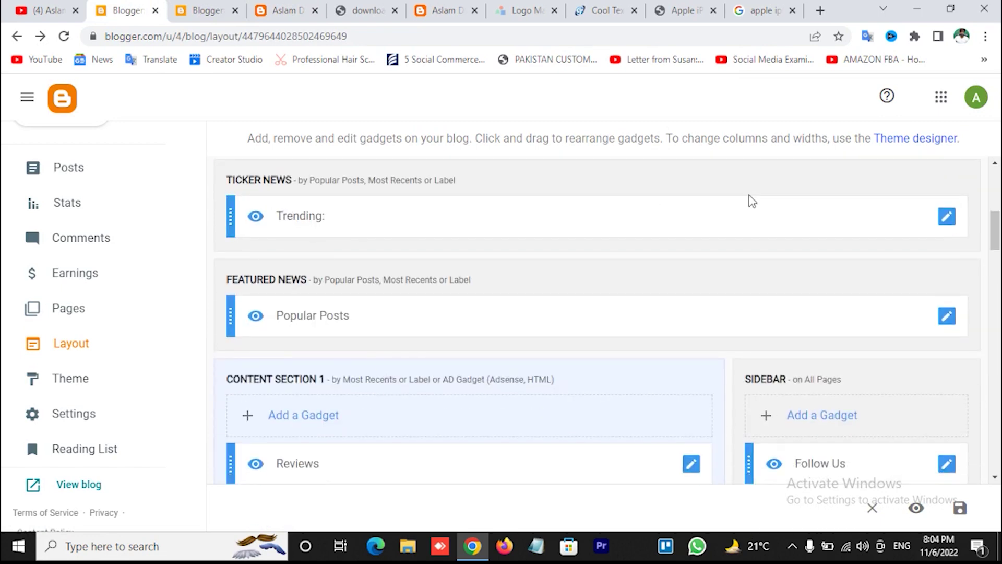
click(947, 216)
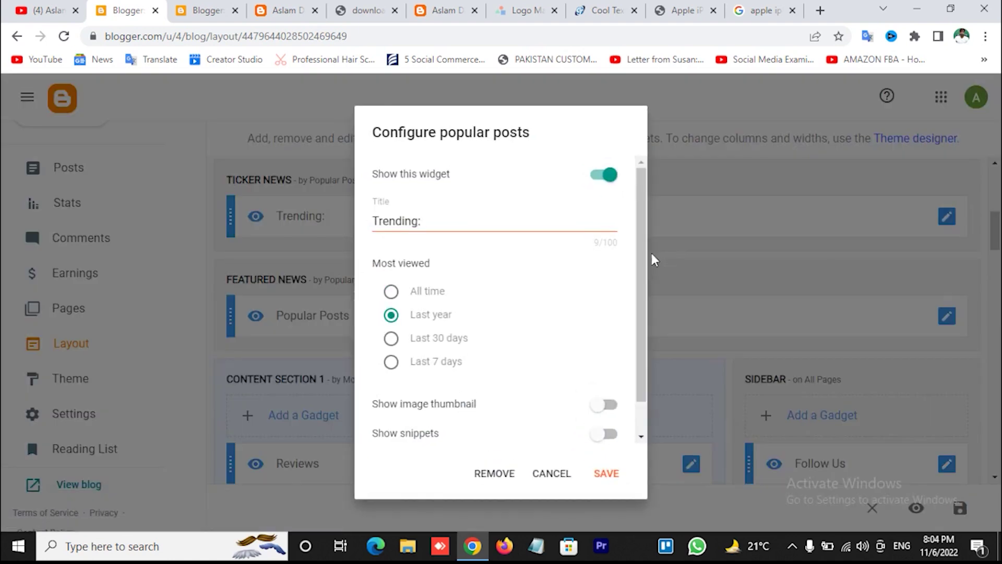
click(391, 290)
scroll(534, 322, down, 1)
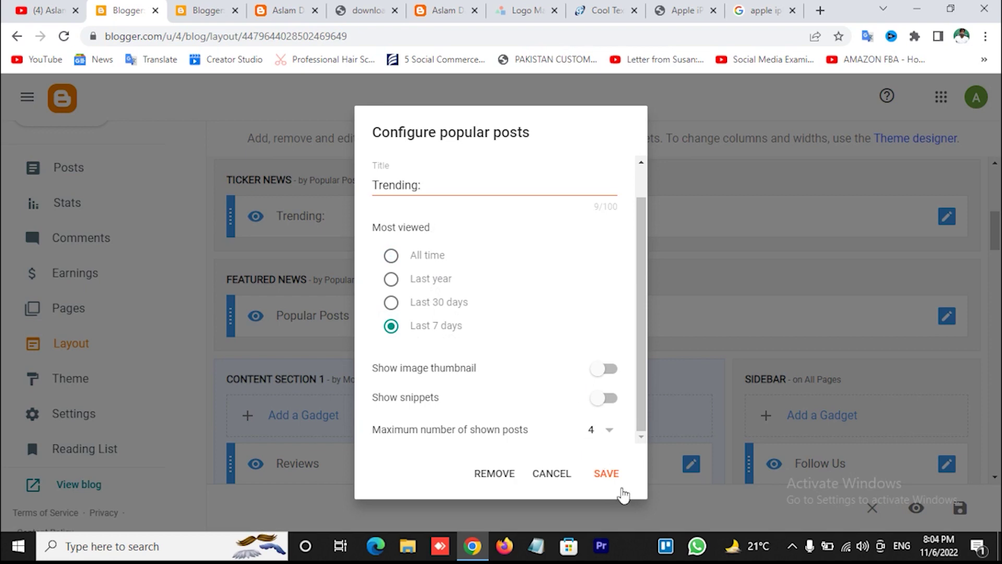
click(607, 473)
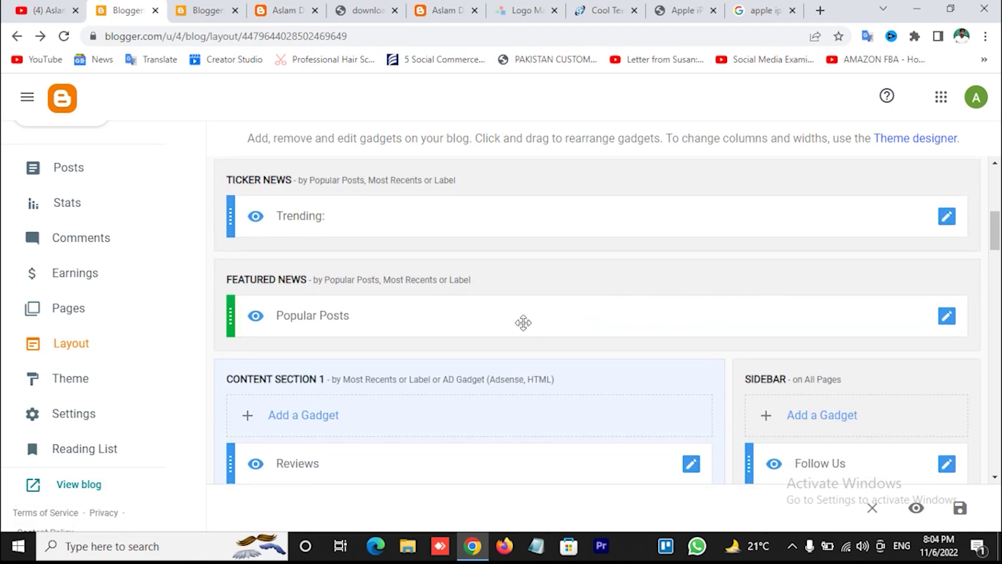
Examine the layout's featured, content and sidebar gadgets and compare them with the live home page's sections, down to Laptops.
scroll(897, 273, down, 2)
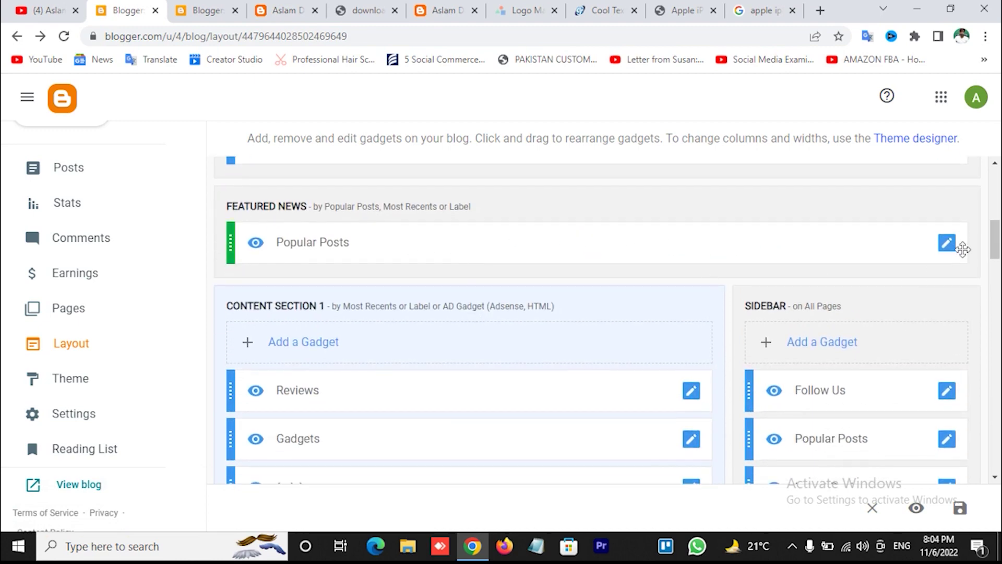
scroll(794, 271, down, 2)
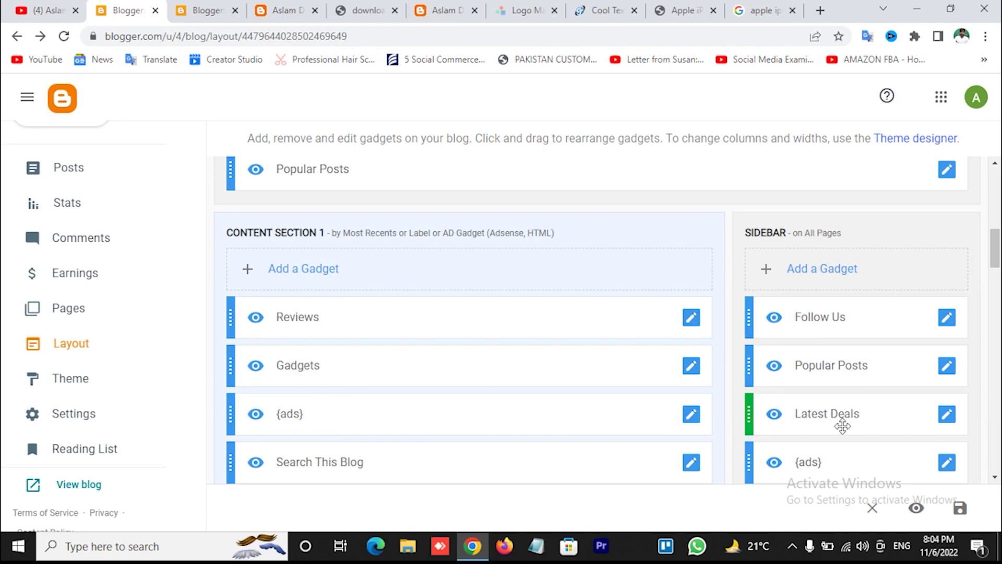
scroll(835, 420, down, 4)
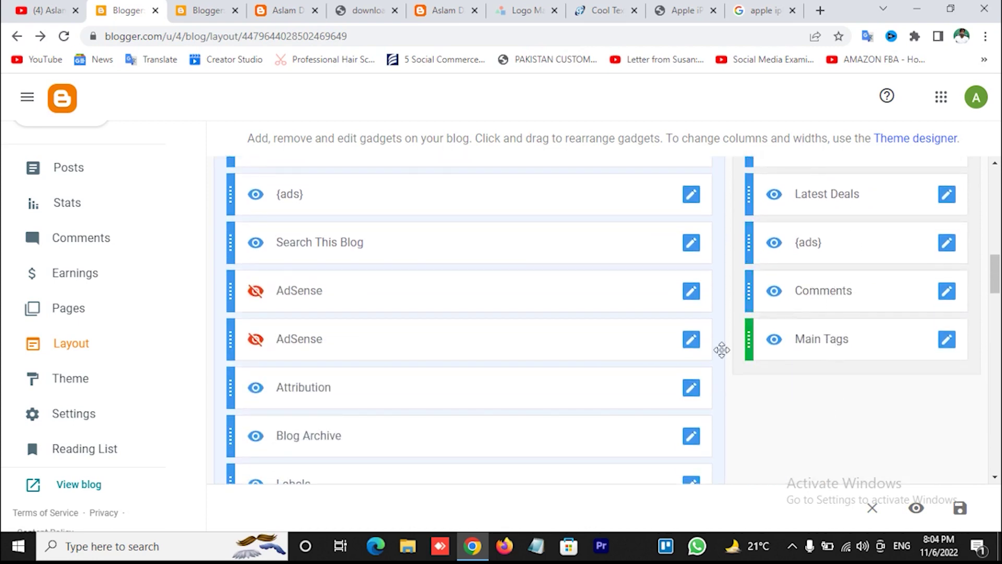
scroll(601, 354, down, 1)
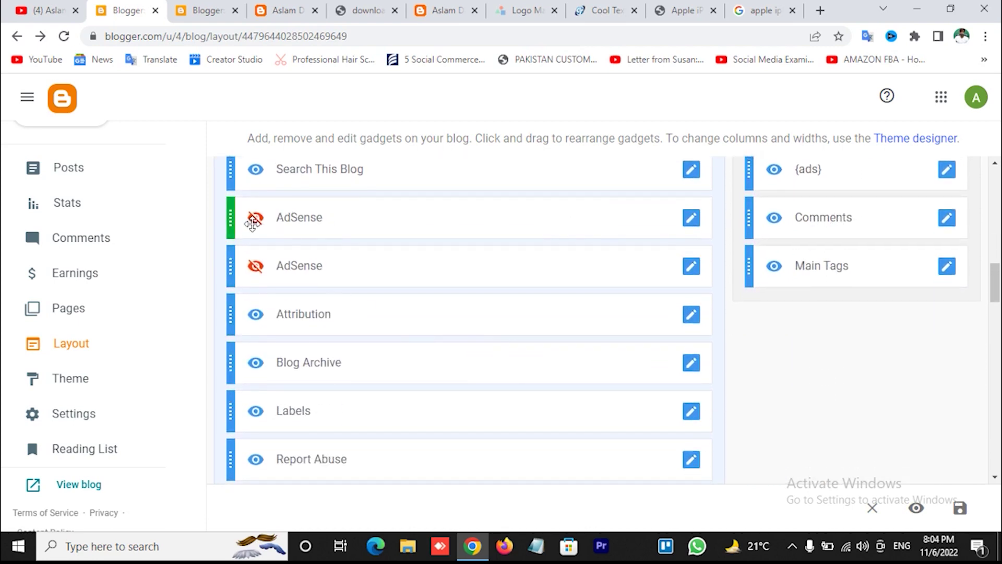
scroll(355, 327, down, 4)
scroll(466, 327, down, 4)
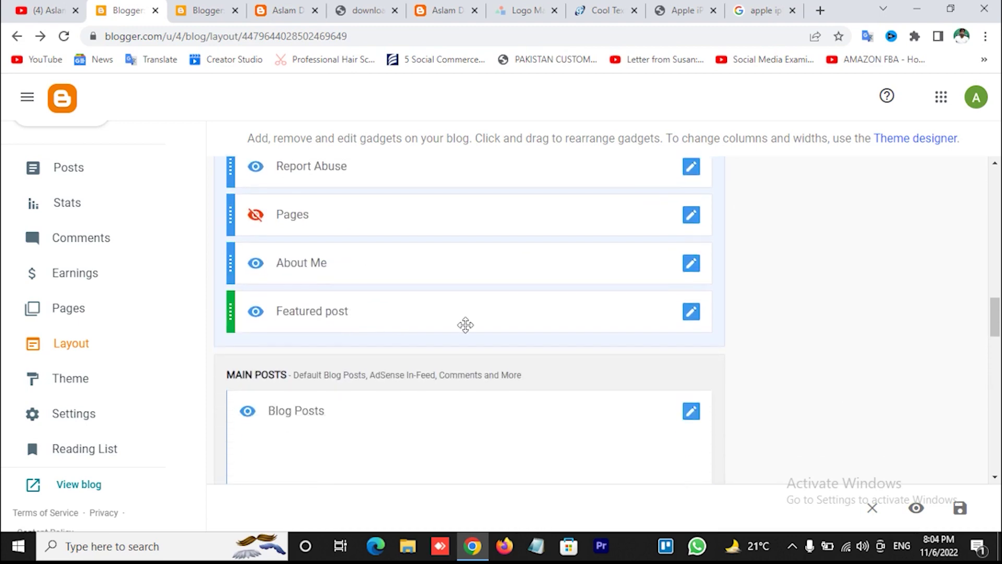
click(365, 10)
click(286, 9)
scroll(494, 335, down, 20)
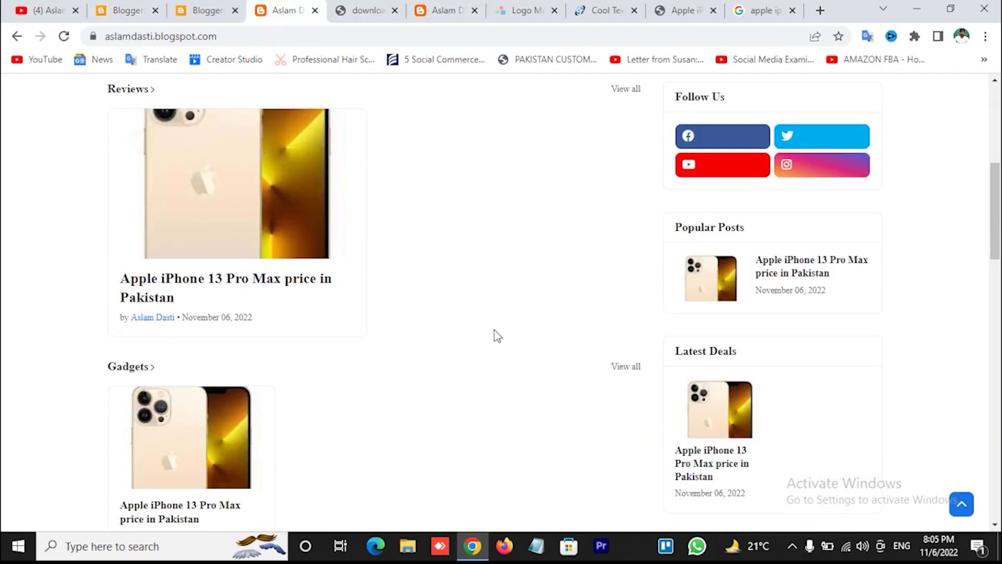
scroll(494, 330, down, 7)
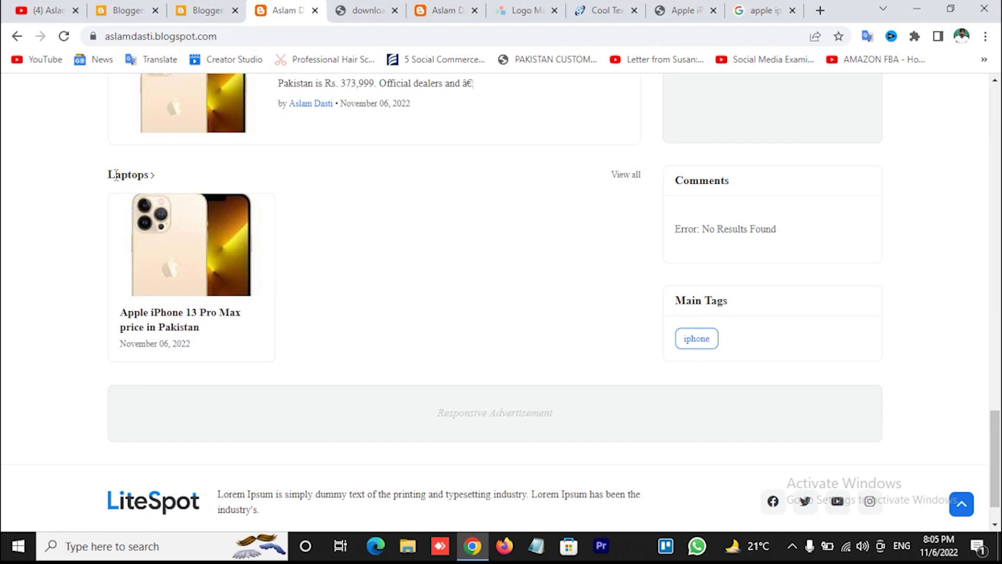
drag(109, 178, 167, 179)
click(202, 179)
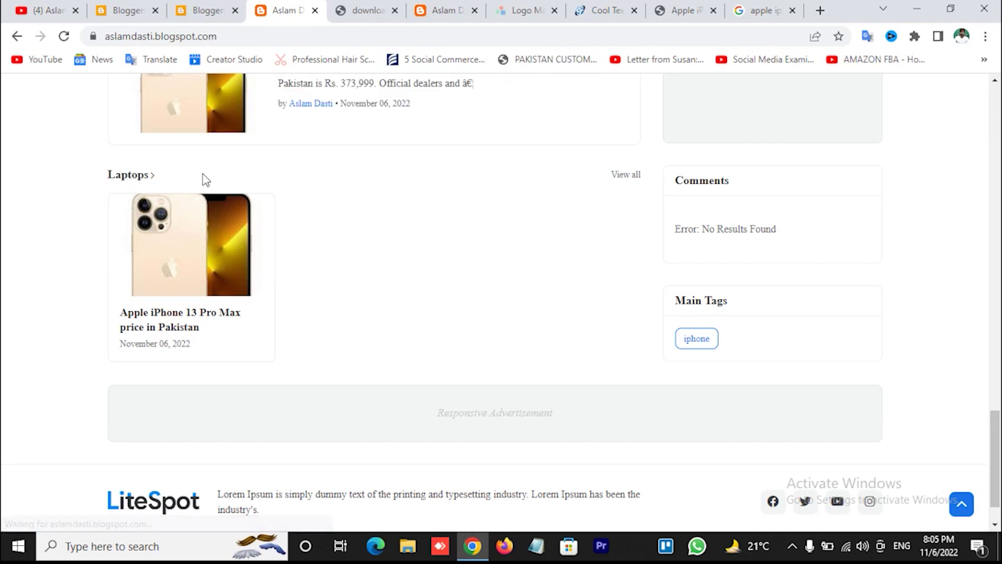
Inspect the Laptops gadget's title and $label parameter without saving, and review the remaining layout sections down to Cookie Consent.
key(ctrl+Page_Up)
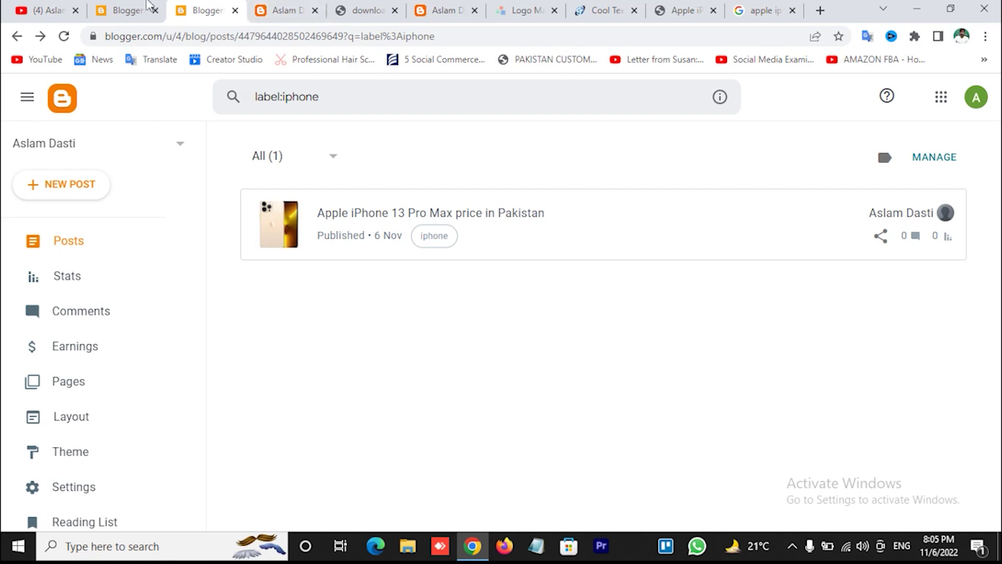
key(ctrl+Page_Up)
scroll(616, 418, down, 5)
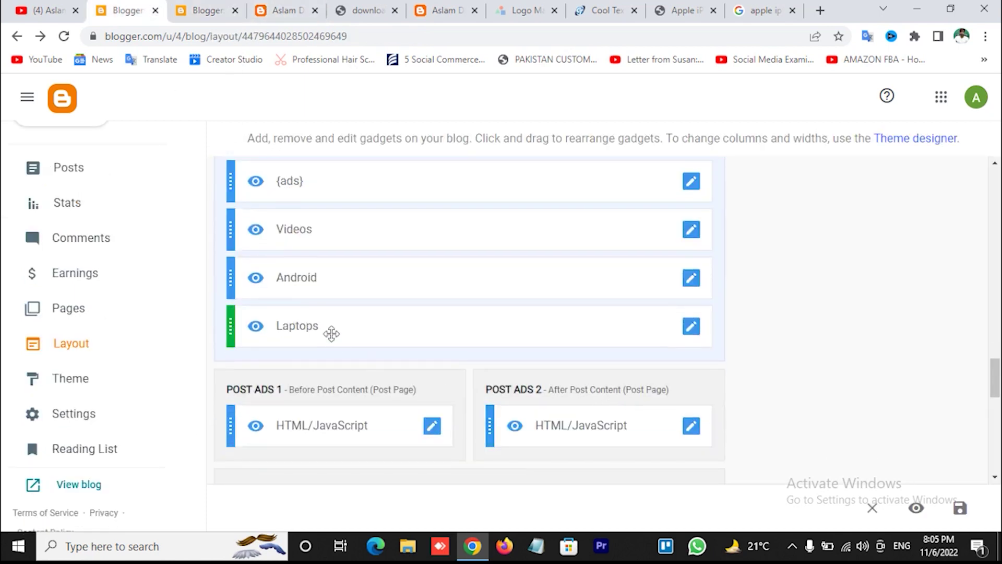
scroll(349, 313, up, 1)
scroll(357, 337, down, 3)
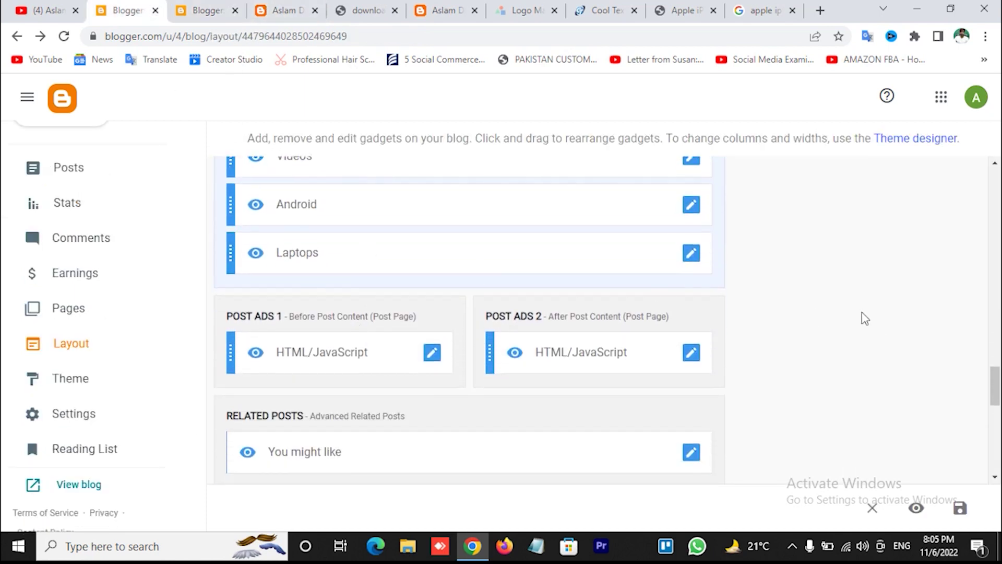
click(691, 255)
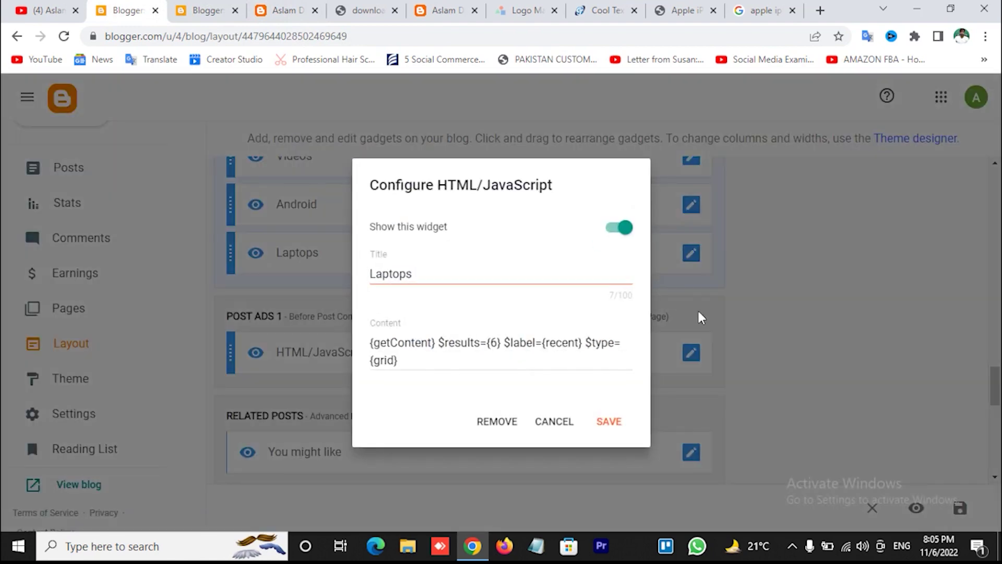
click(441, 270)
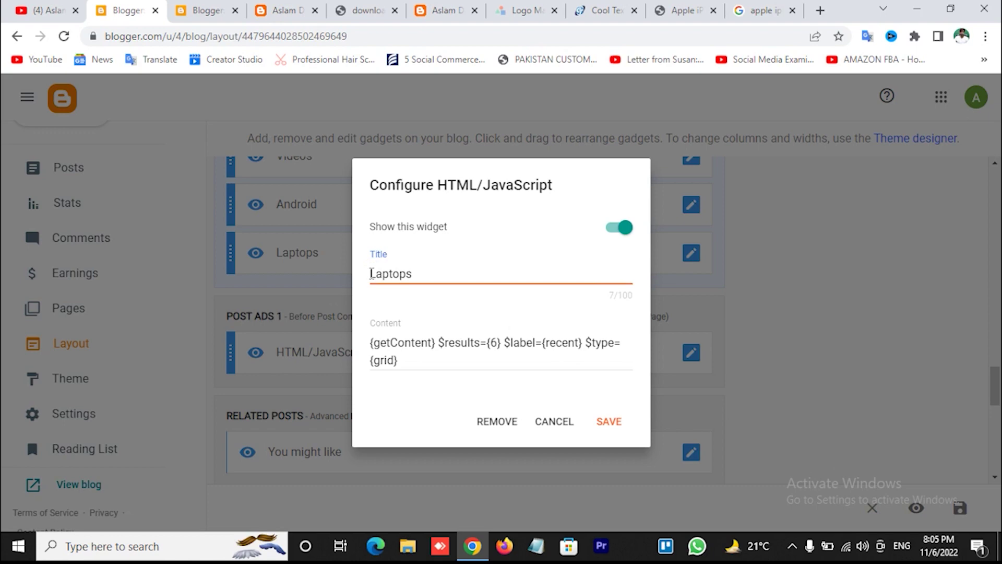
drag(372, 273, 459, 268)
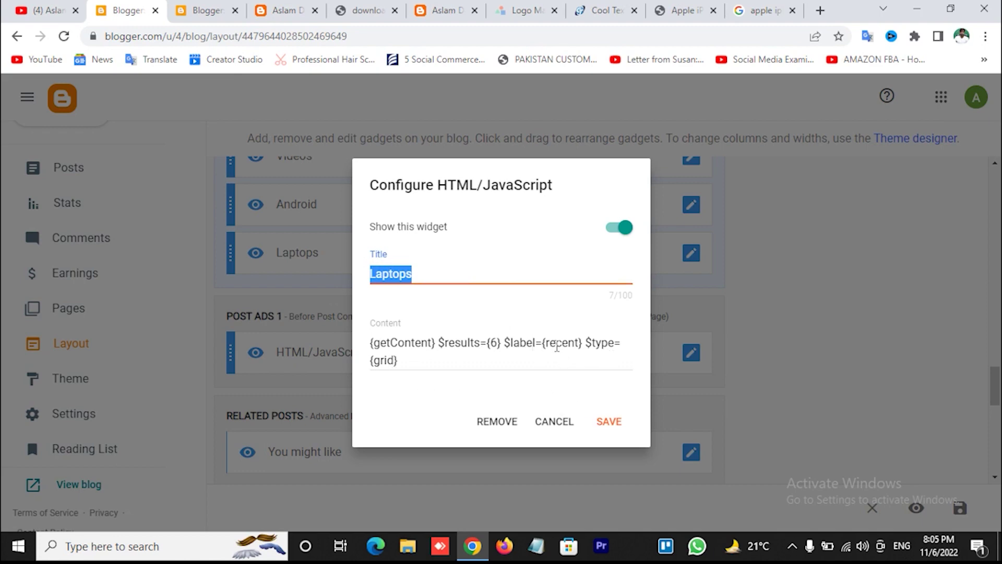
click(580, 344)
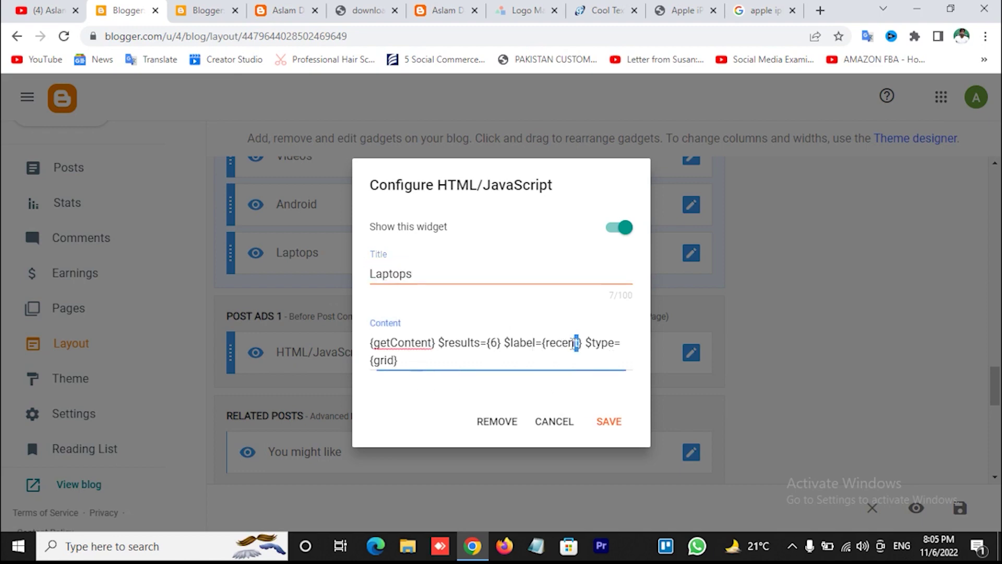
drag(578, 344, 552, 343)
click(556, 420)
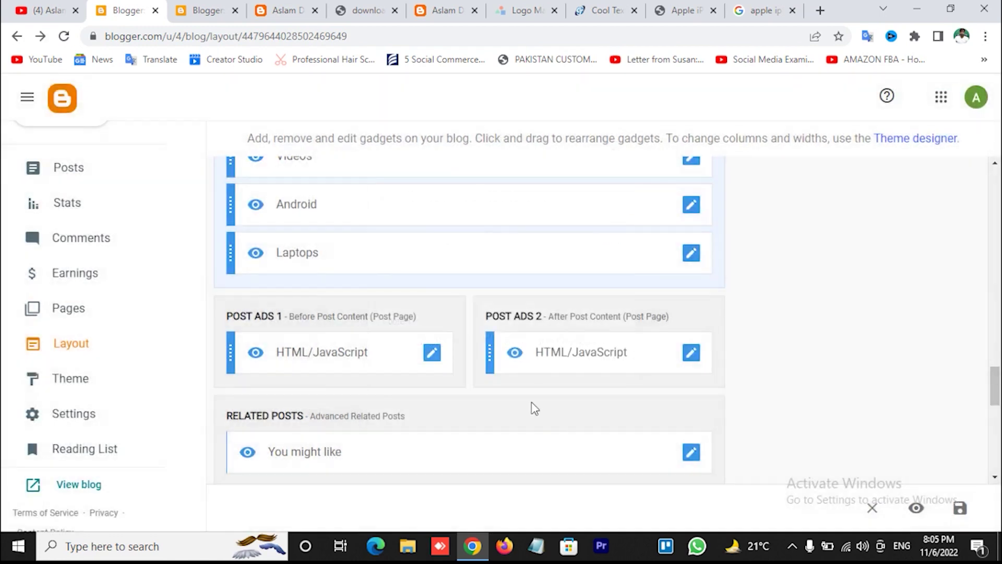
scroll(569, 410, down, 4)
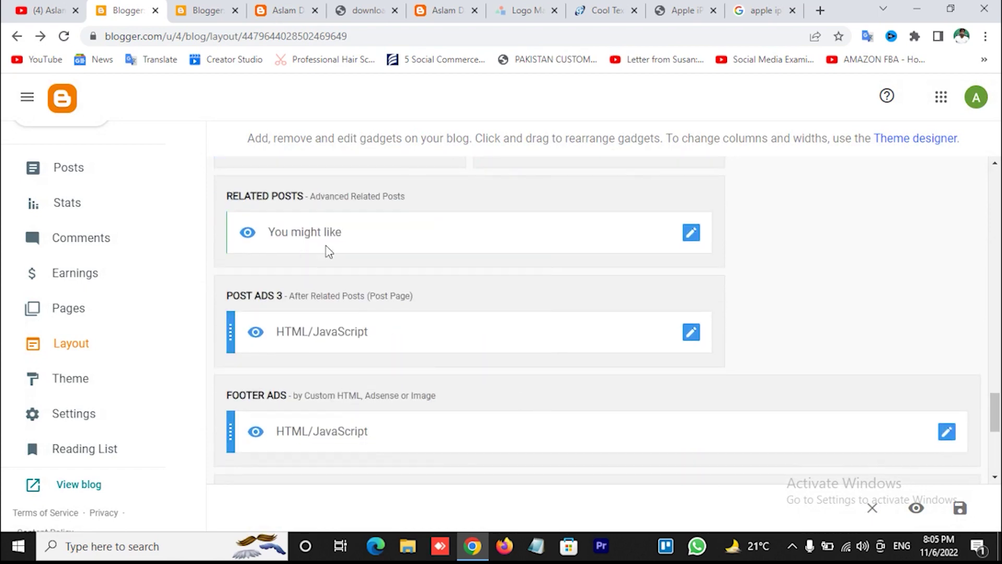
scroll(365, 266, down, 2)
scroll(431, 322, down, 5)
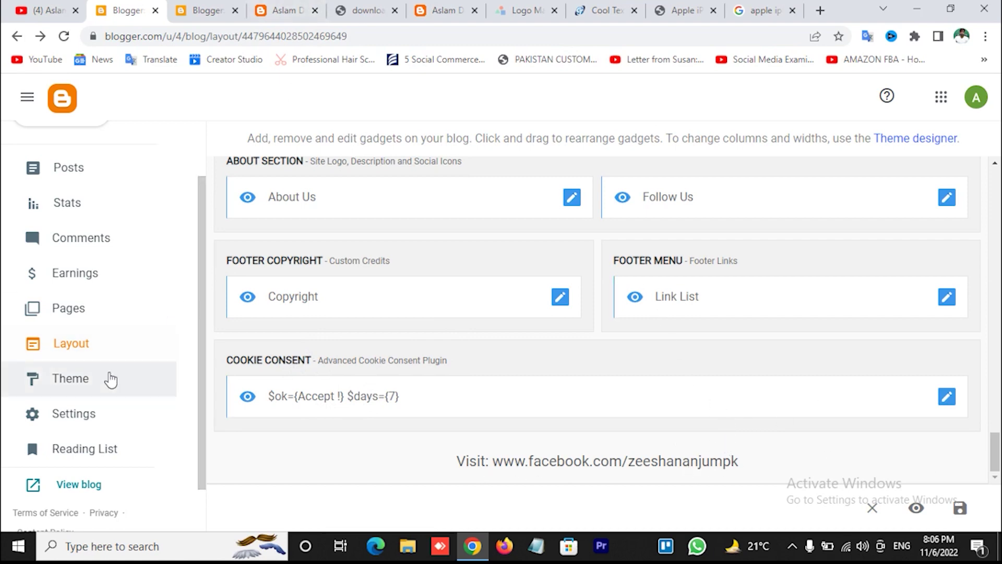
Create a new blog page titled About us, check its reader comment options, and publish it.
click(82, 316)
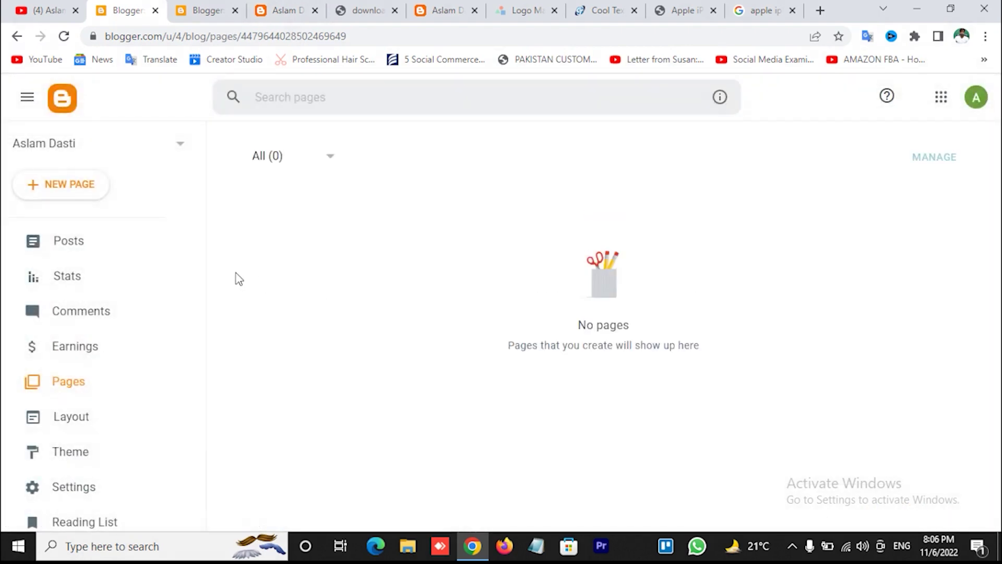
click(60, 191)
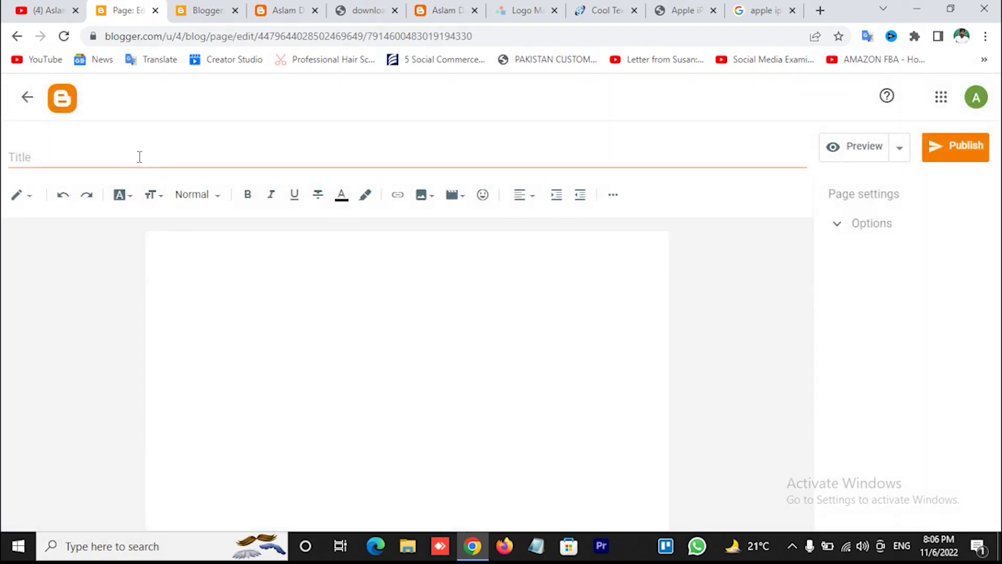
click(140, 157)
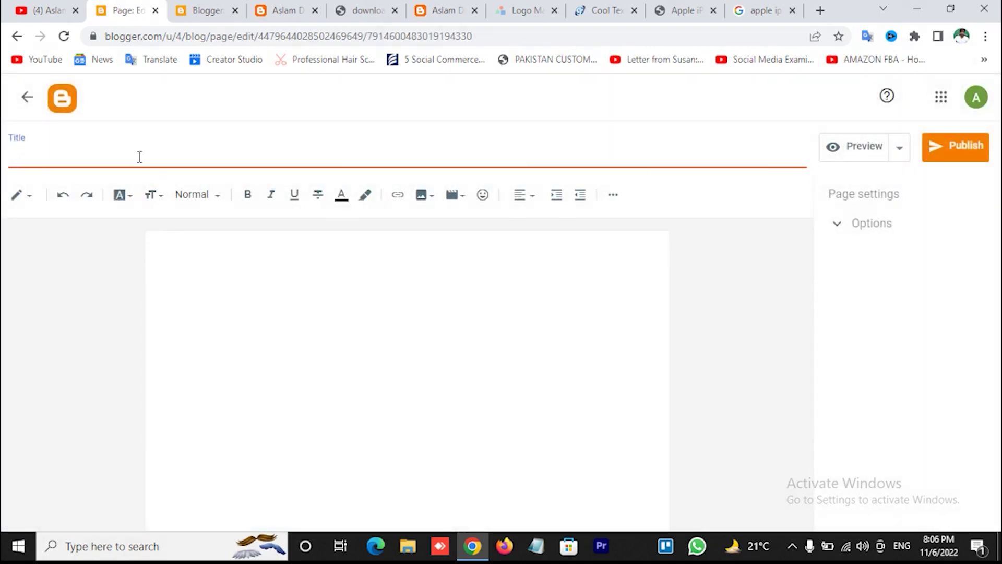
text(About us)
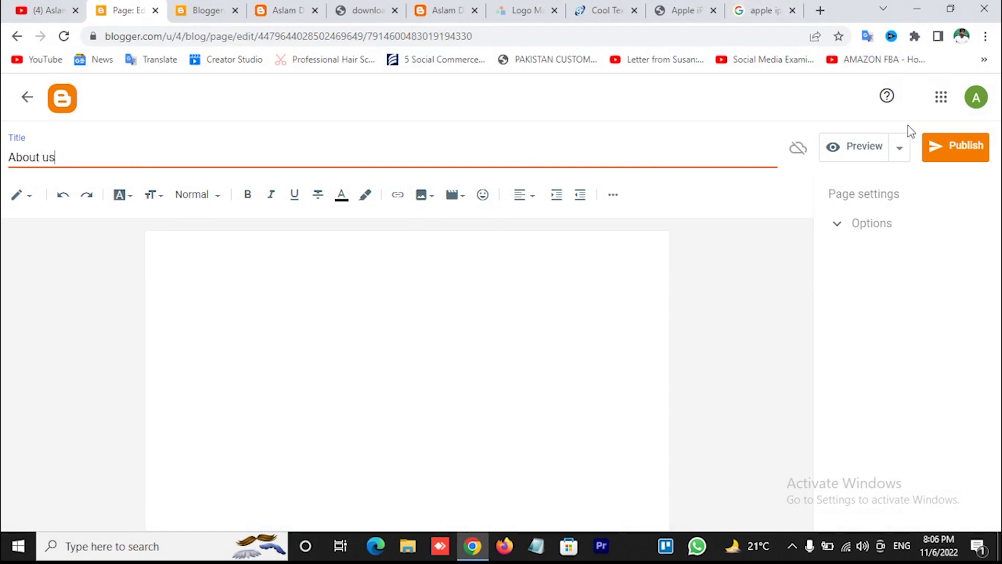
click(835, 229)
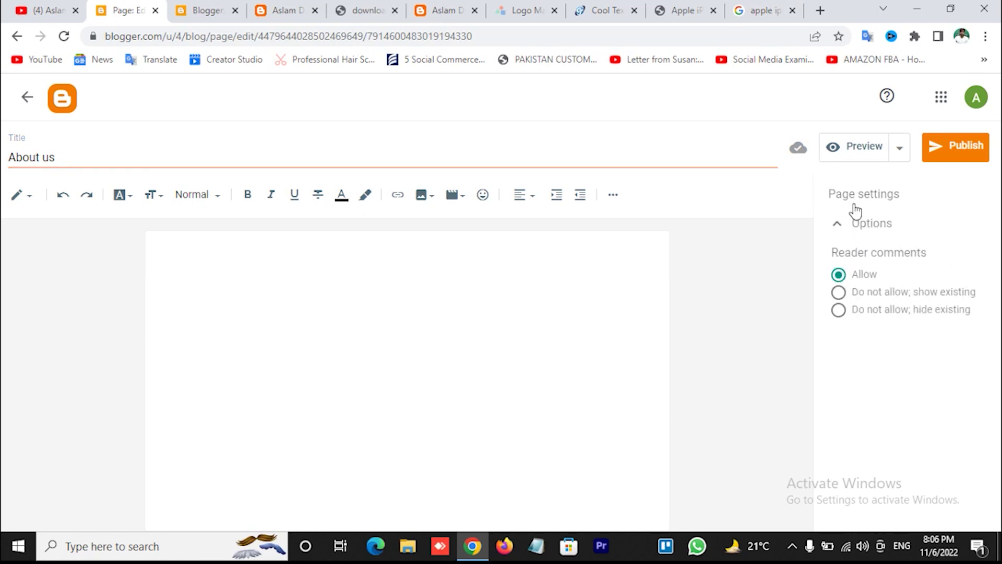
click(981, 157)
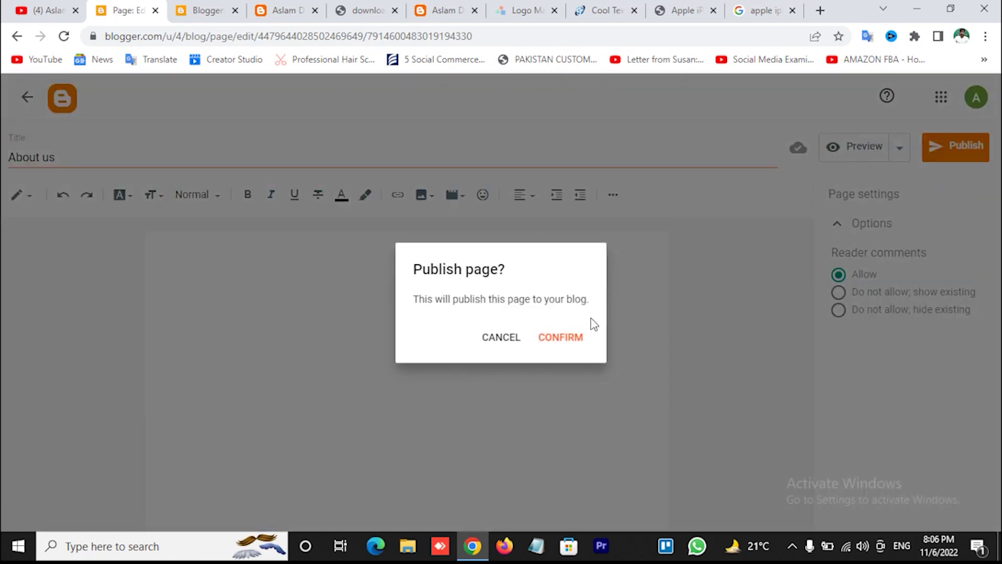
click(560, 338)
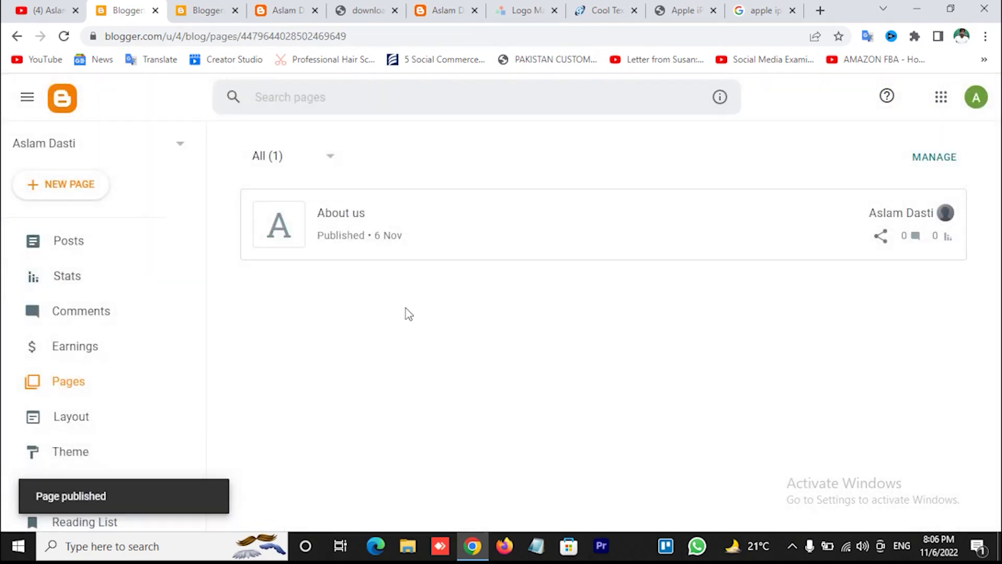
View the published About us page, copy its web address, and return to the blog's page list.
mouse_move(436, 230)
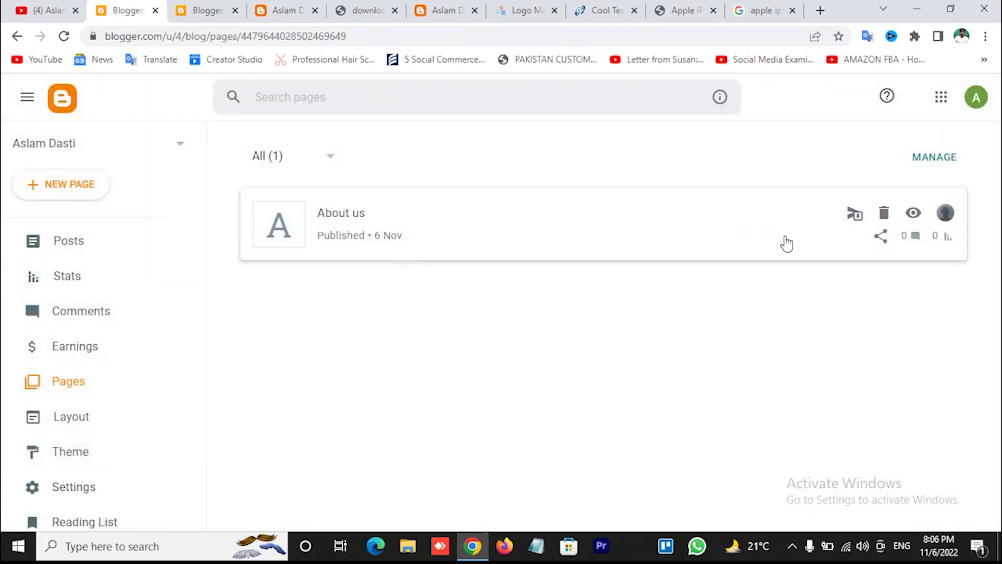
click(914, 214)
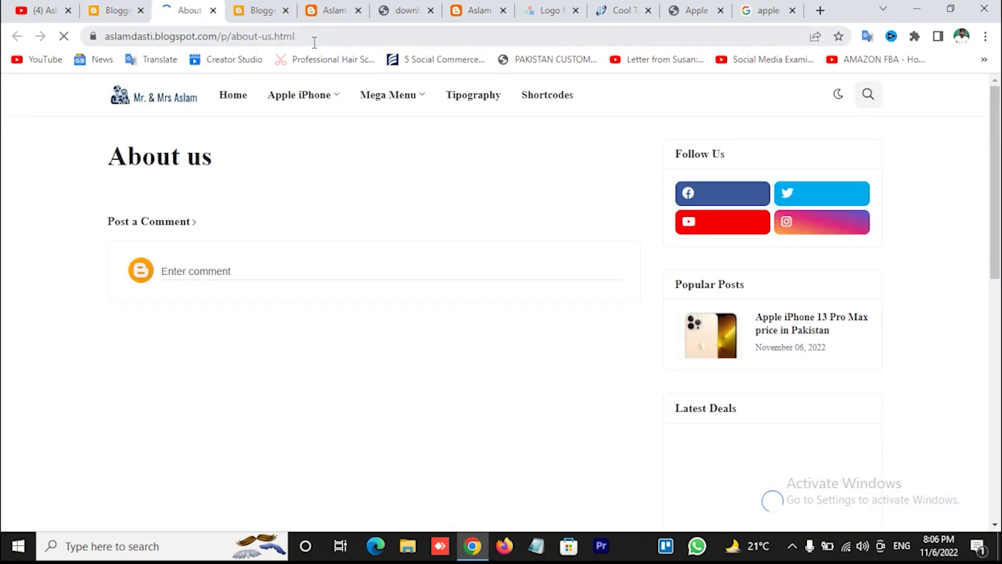
click(315, 38)
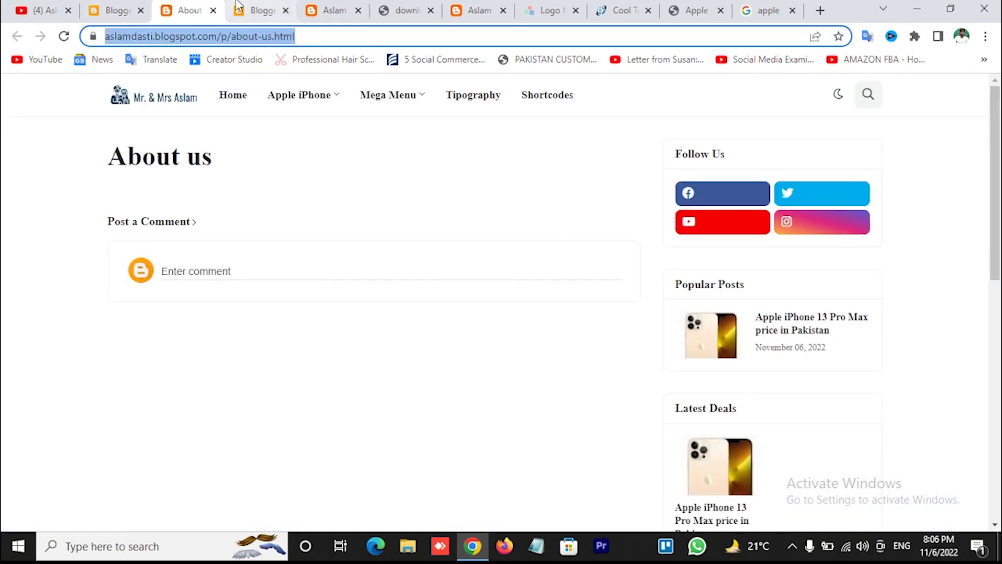
click(125, 7)
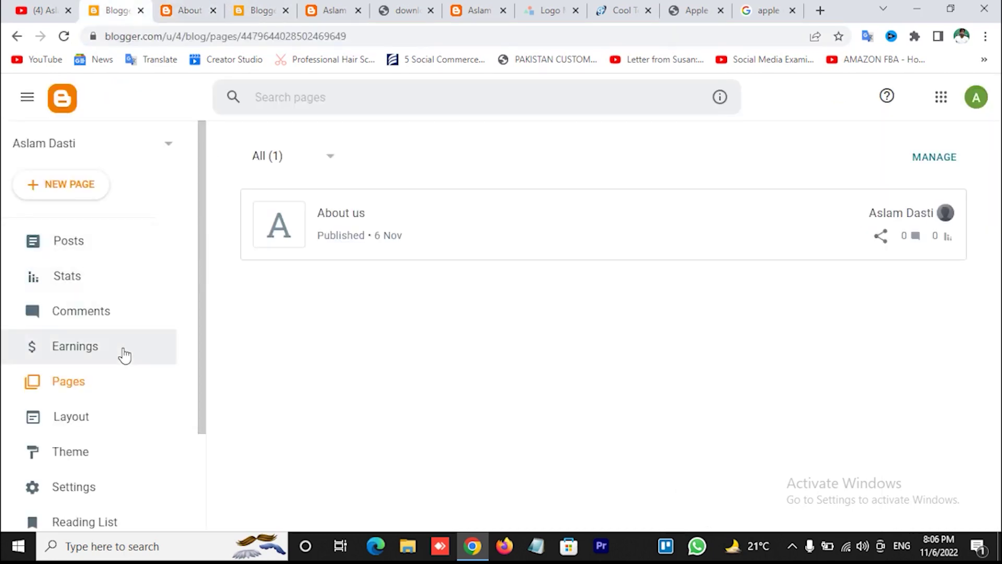
In the layout's header menu link list, rename the Shortcodes item as About us.
scroll(124, 352, down, 2)
scroll(88, 295, up, 1)
right_click(86, 291)
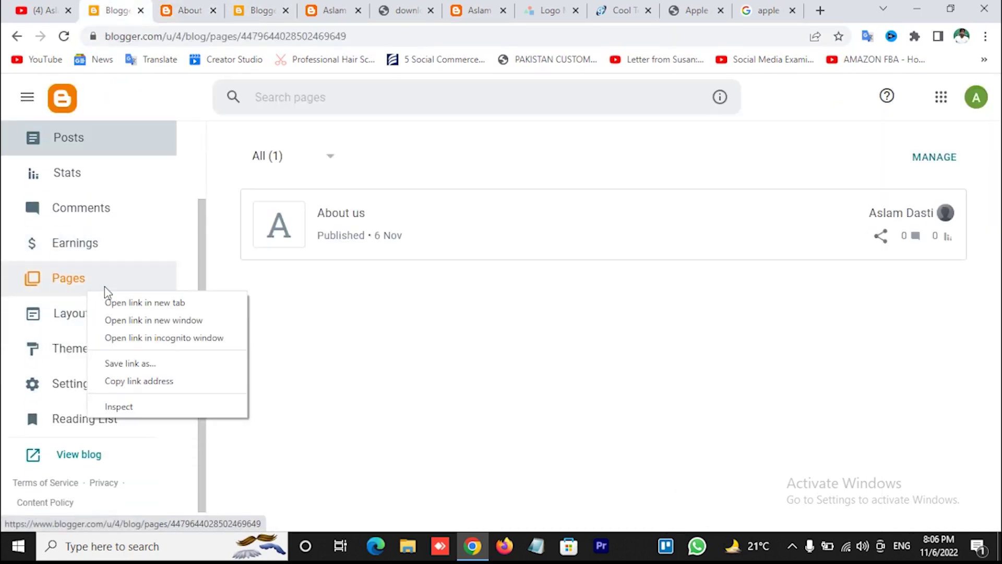
click(72, 315)
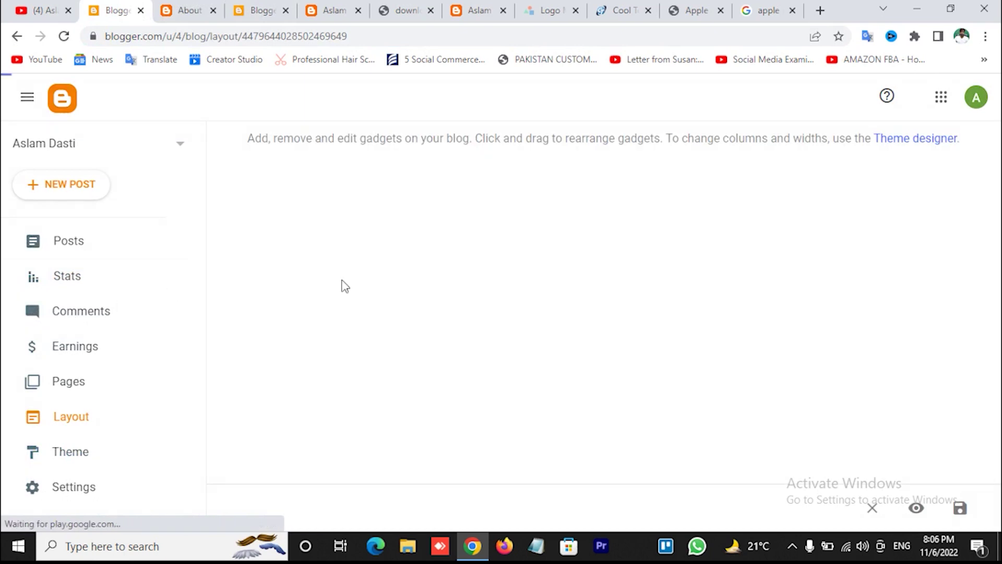
scroll(564, 313, down, 3)
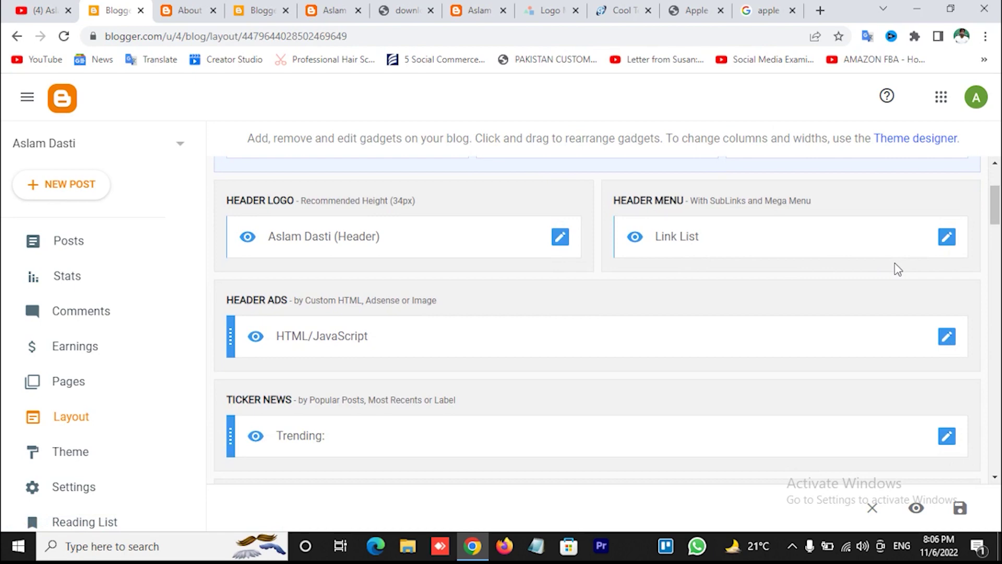
click(947, 238)
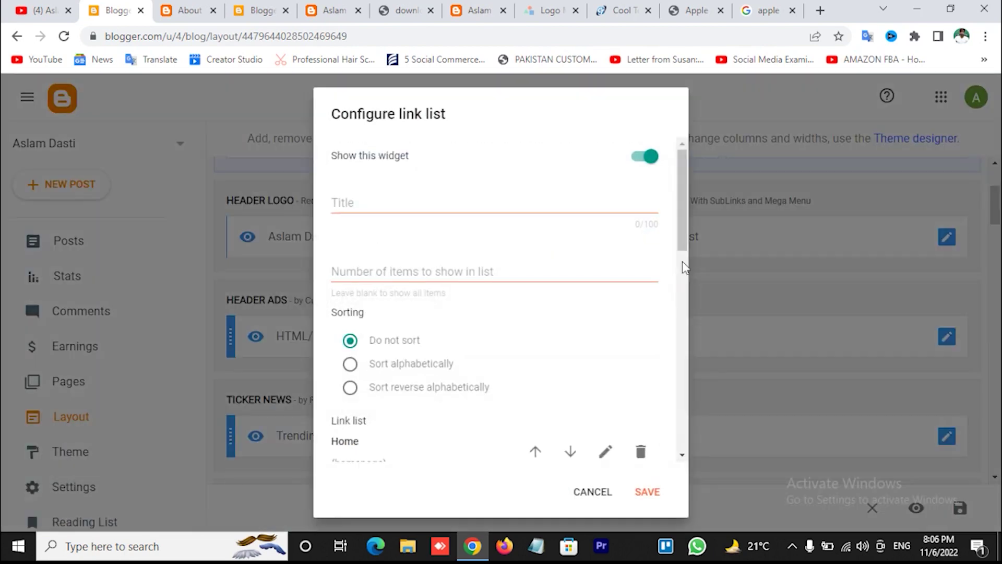
scroll(563, 332, down, 5)
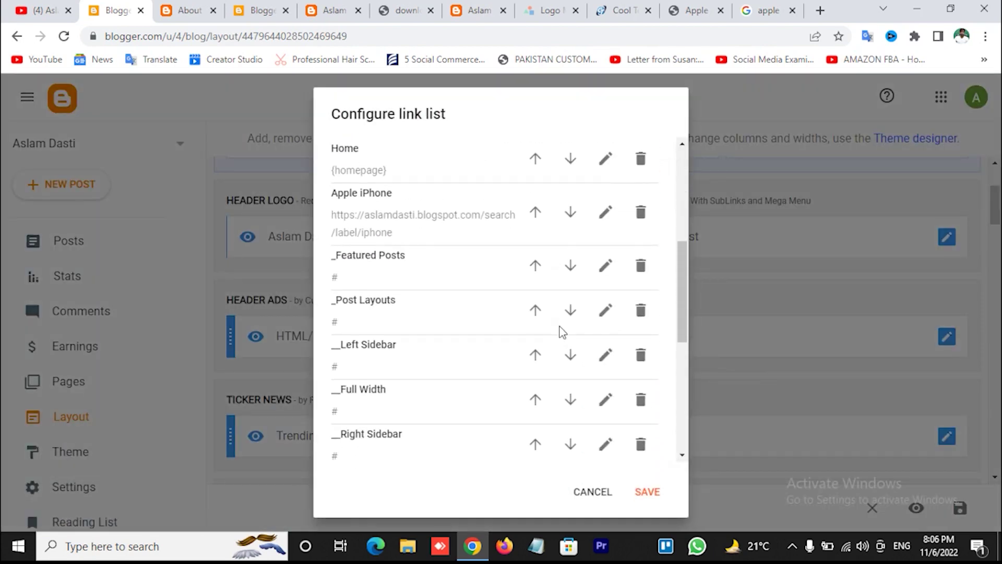
scroll(562, 332, down, 8)
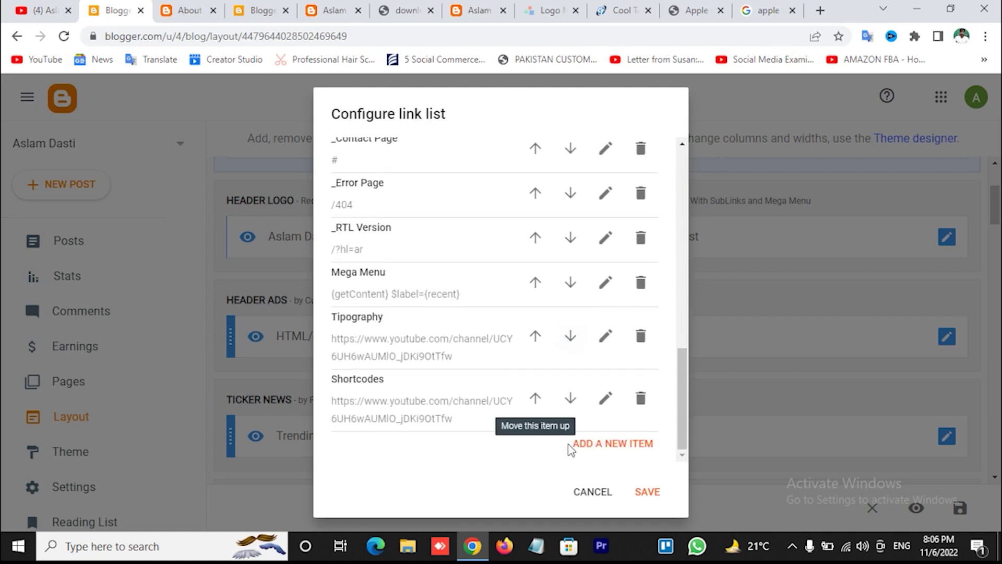
click(606, 398)
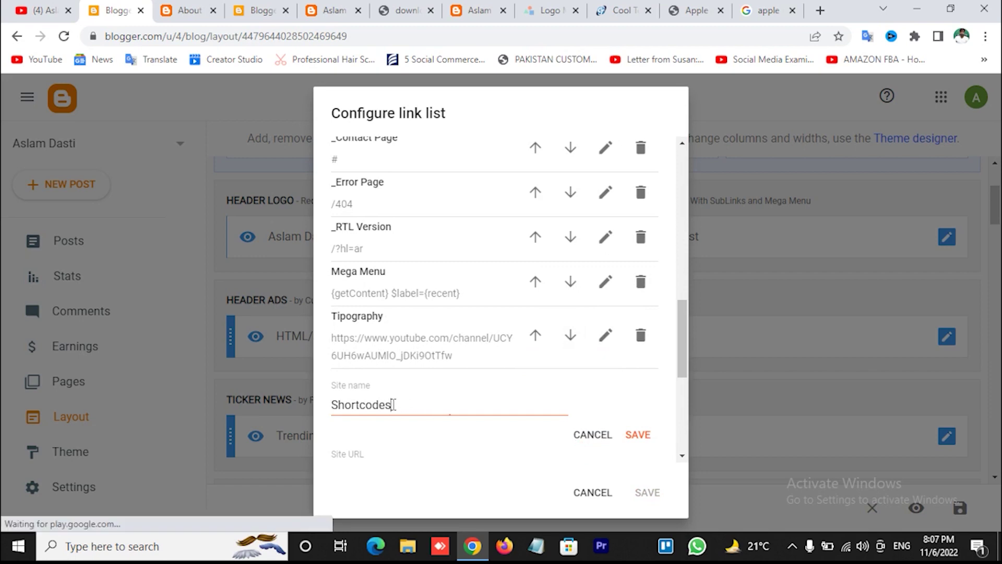
drag(395, 405, 323, 409)
text(About us)
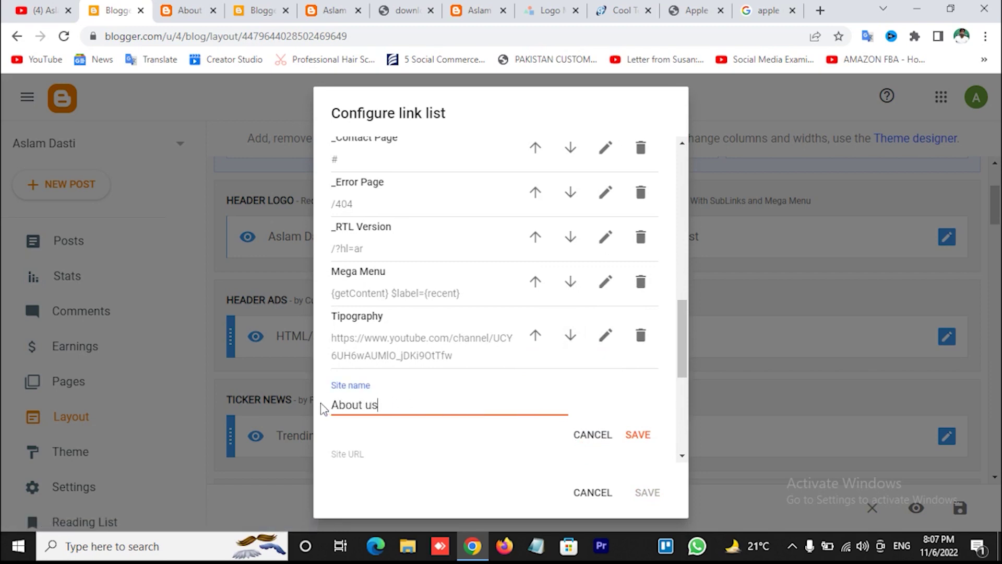
Set the About us menu item's URL to the published About us page's address, then save the item and the link list.
scroll(512, 422, down, 3)
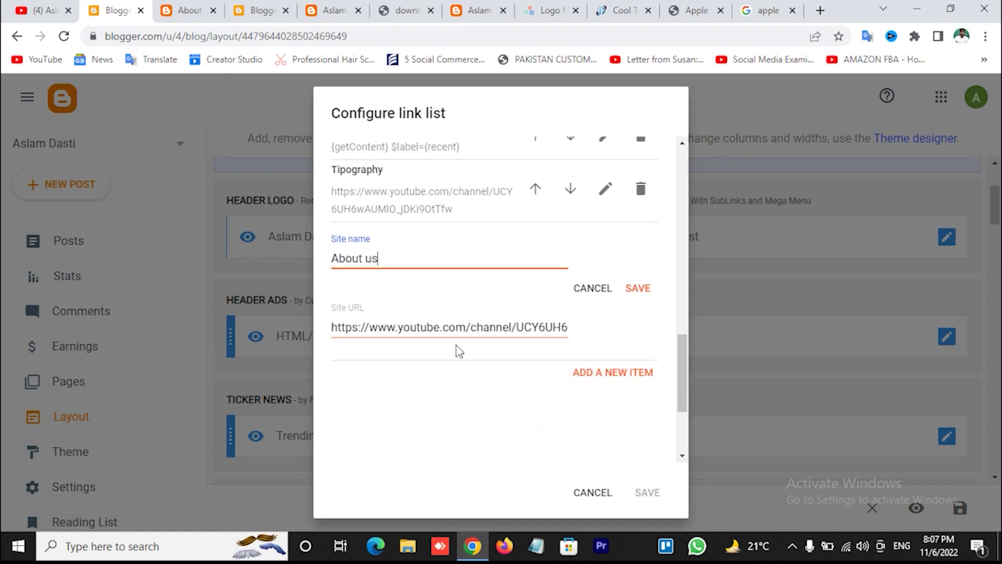
click(446, 327)
key(ctrl+a)
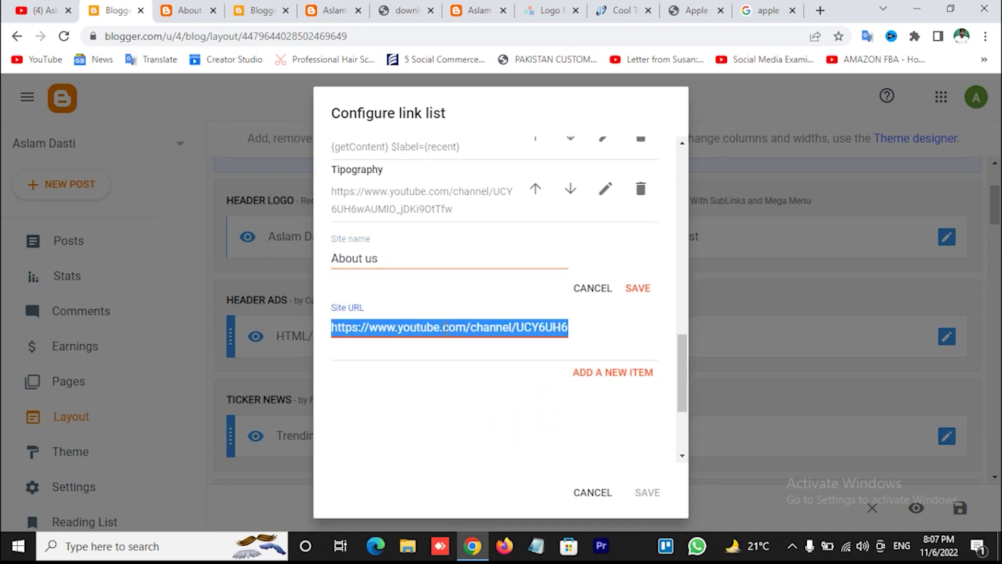
text(https://aslamdasti.blogspot.com/p/about-us.html)
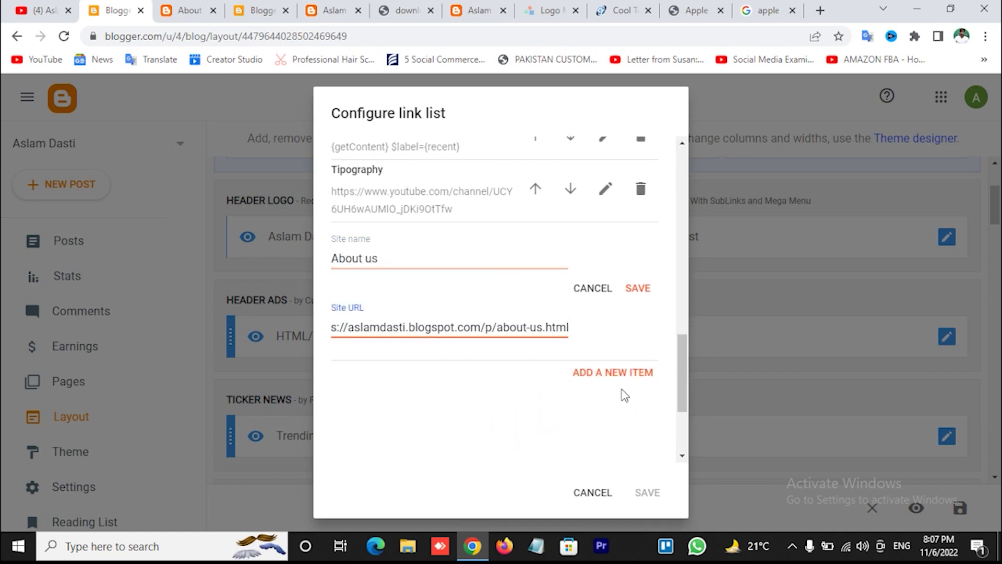
click(619, 372)
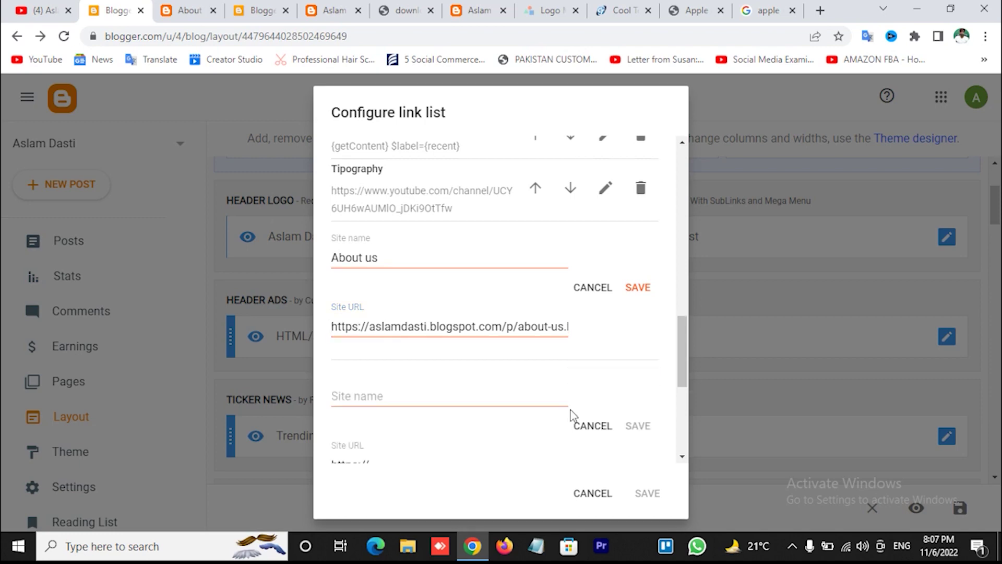
click(640, 288)
click(658, 497)
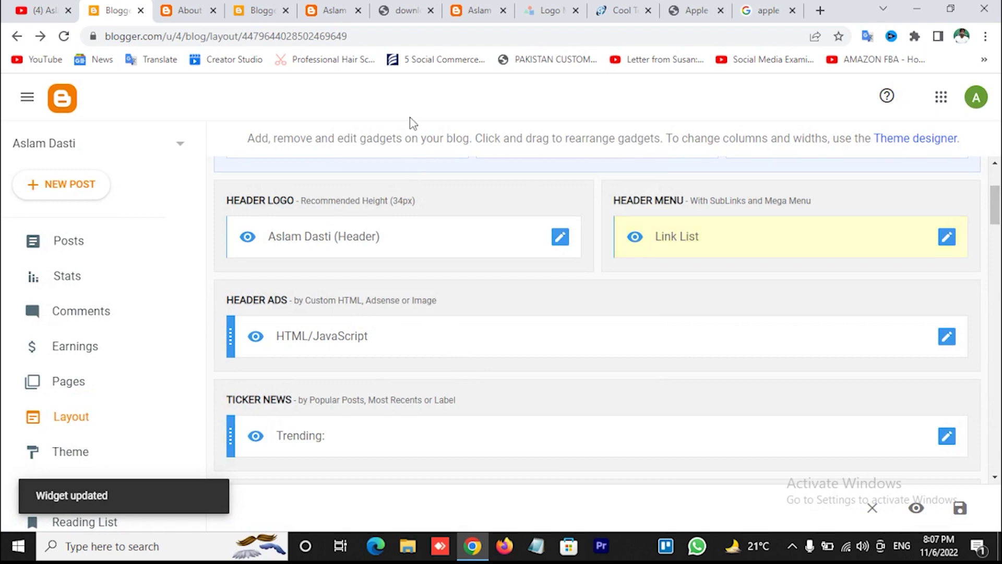
Reload the live blog's home page through its logo and follow the About us link in the header menu.
click(328, 10)
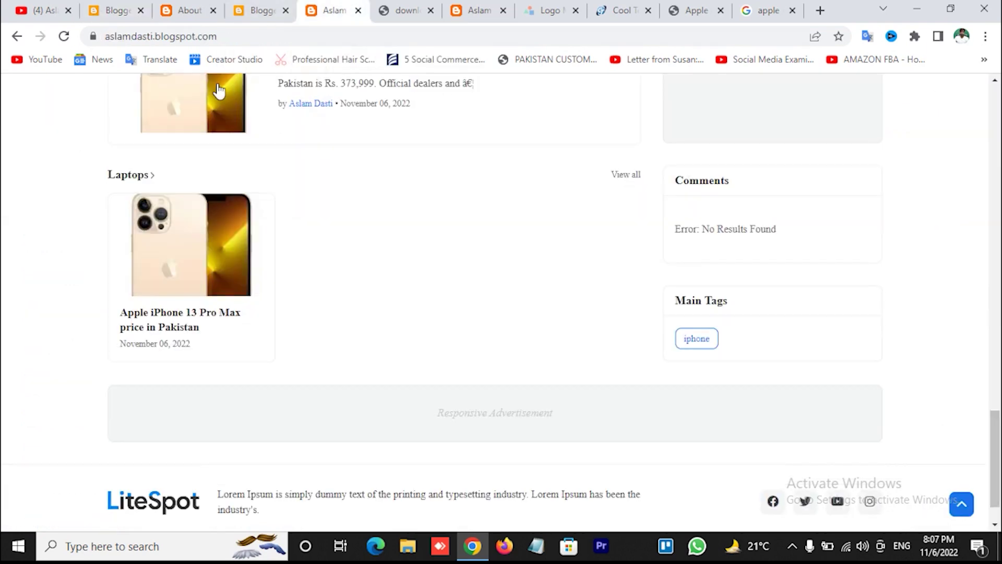
scroll(202, 208, up, 20)
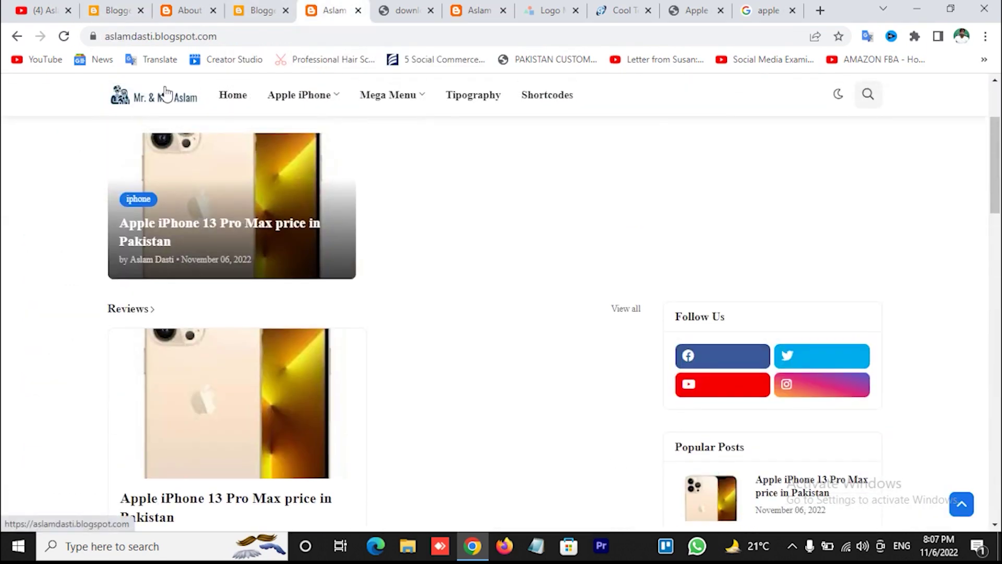
click(165, 94)
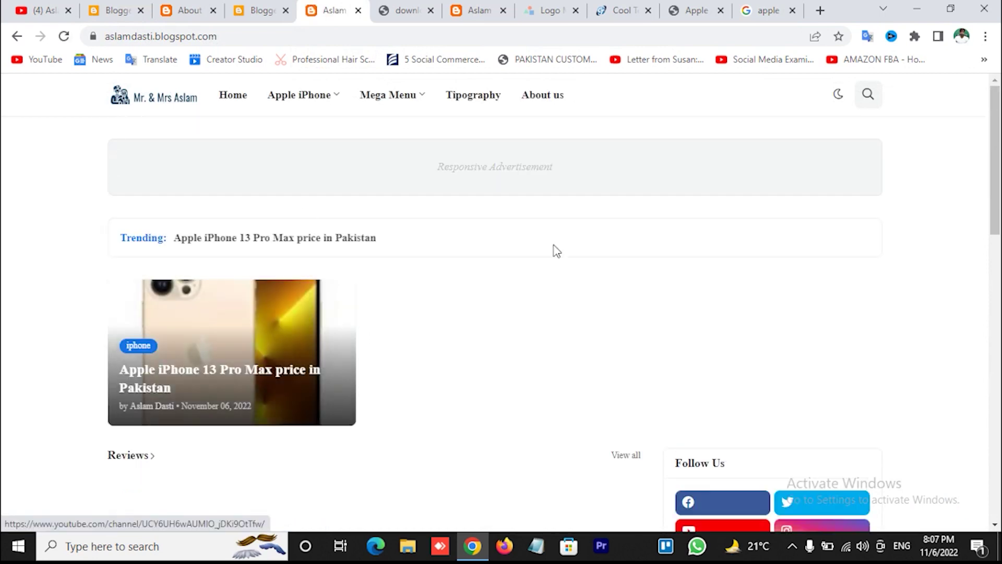
click(556, 102)
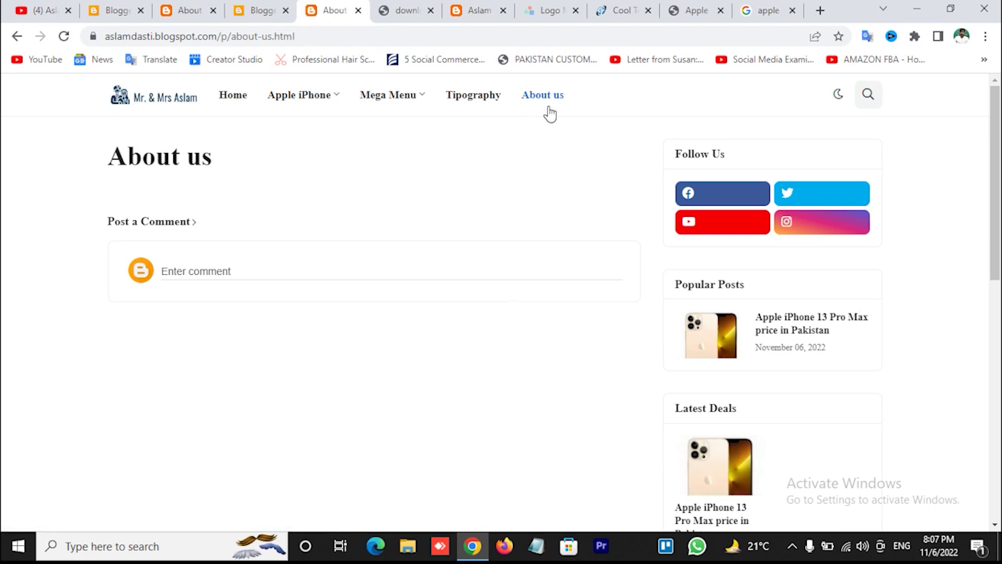
Go from the layout to the blog's settings and inspect the description field without changing it.
click(113, 10)
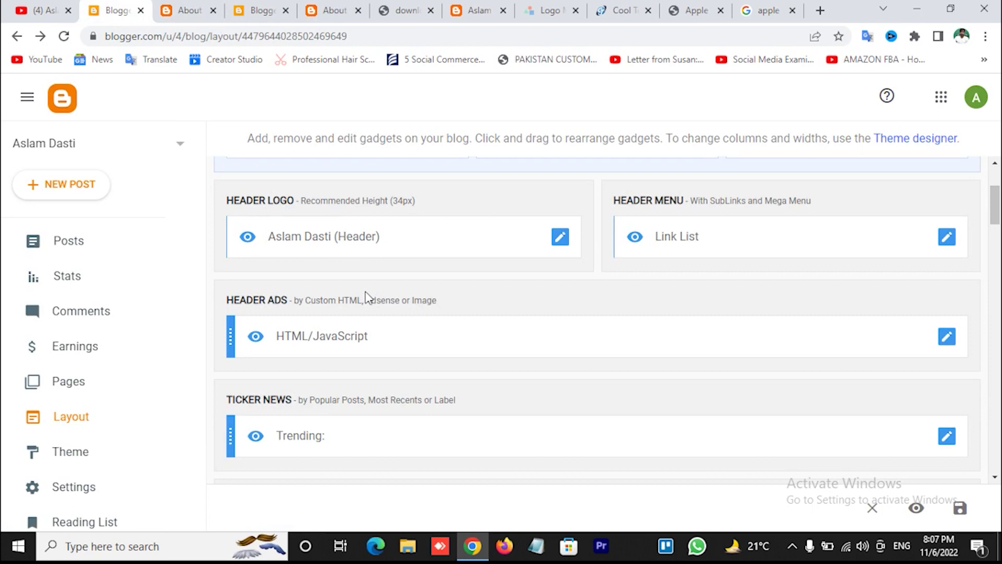
scroll(366, 297, down, 4)
scroll(105, 397, down, 3)
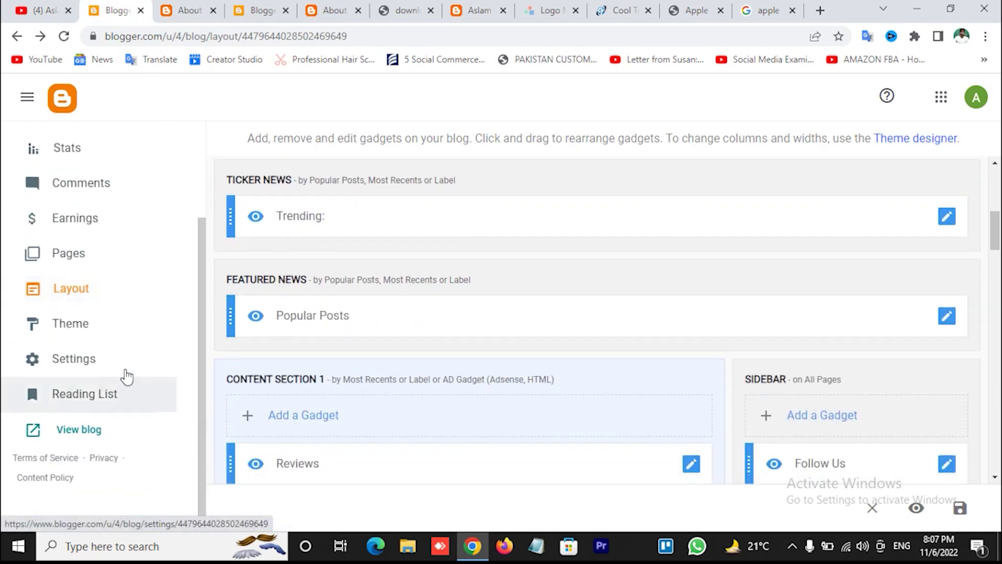
click(74, 370)
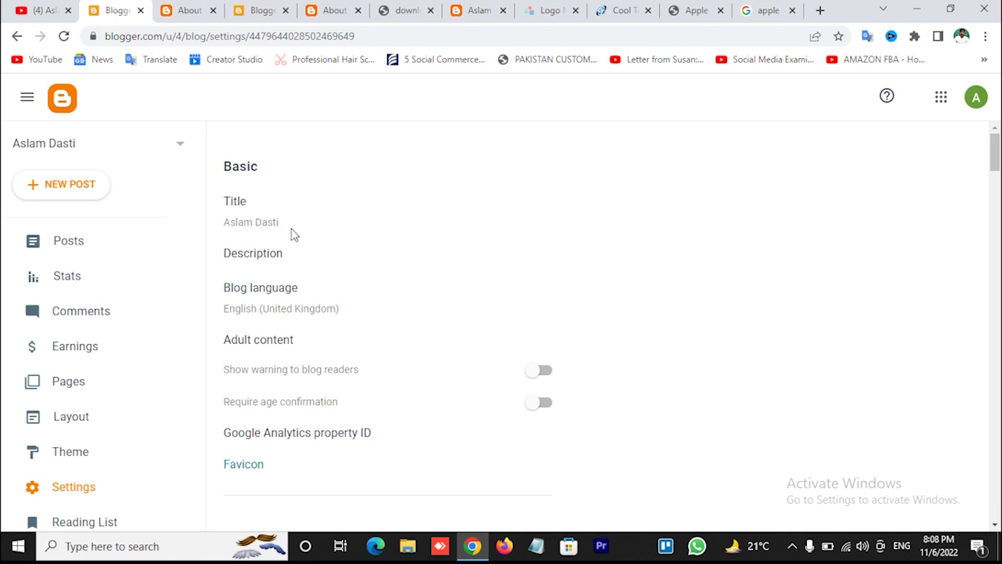
click(264, 260)
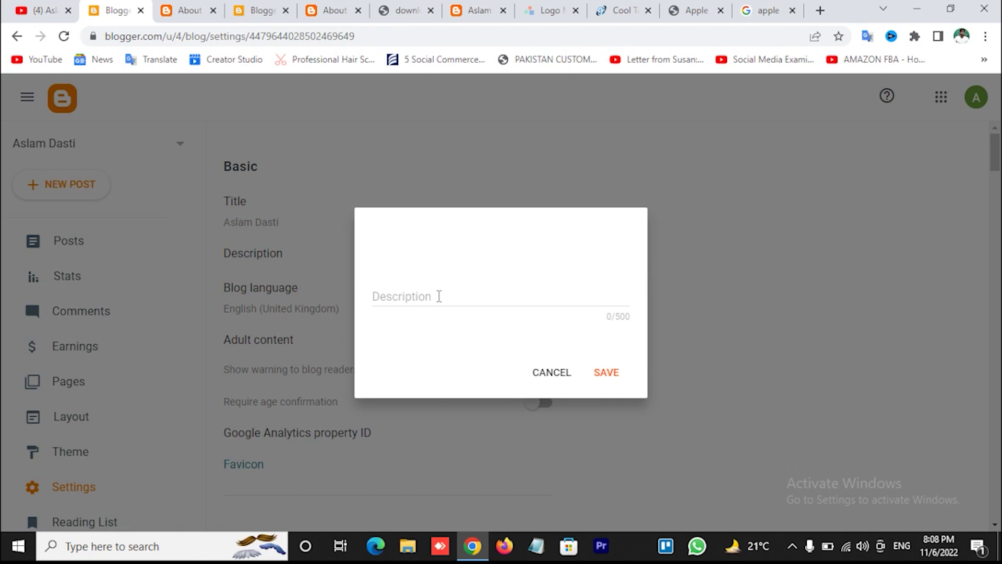
click(557, 372)
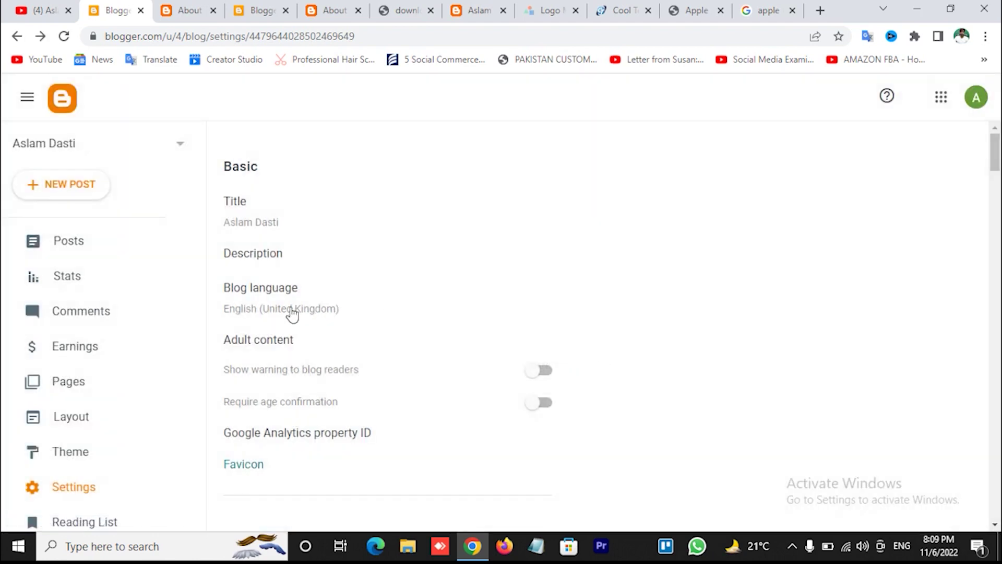
Review the blog language options without changing them, and try the adult content reader warning on and off.
click(282, 296)
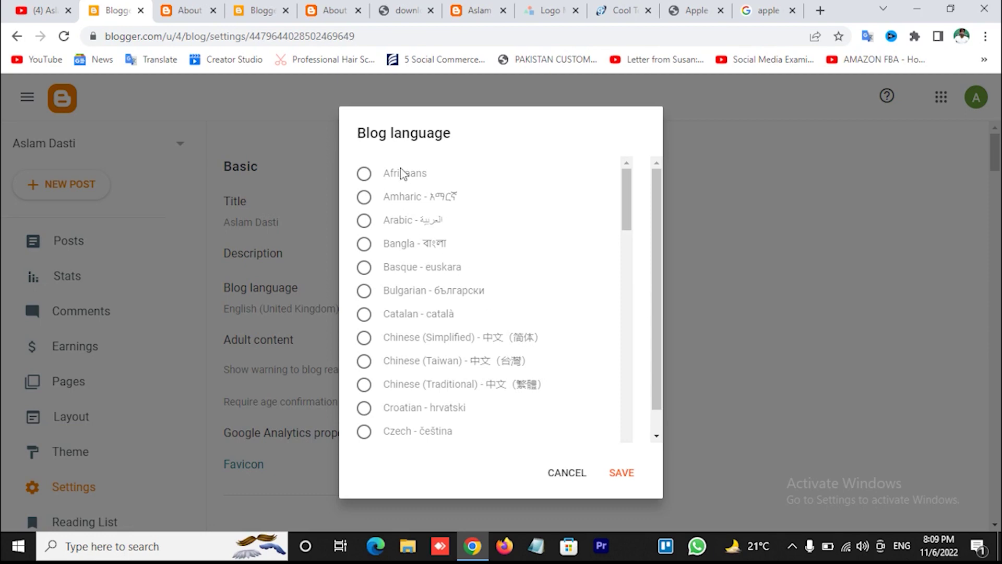
click(557, 475)
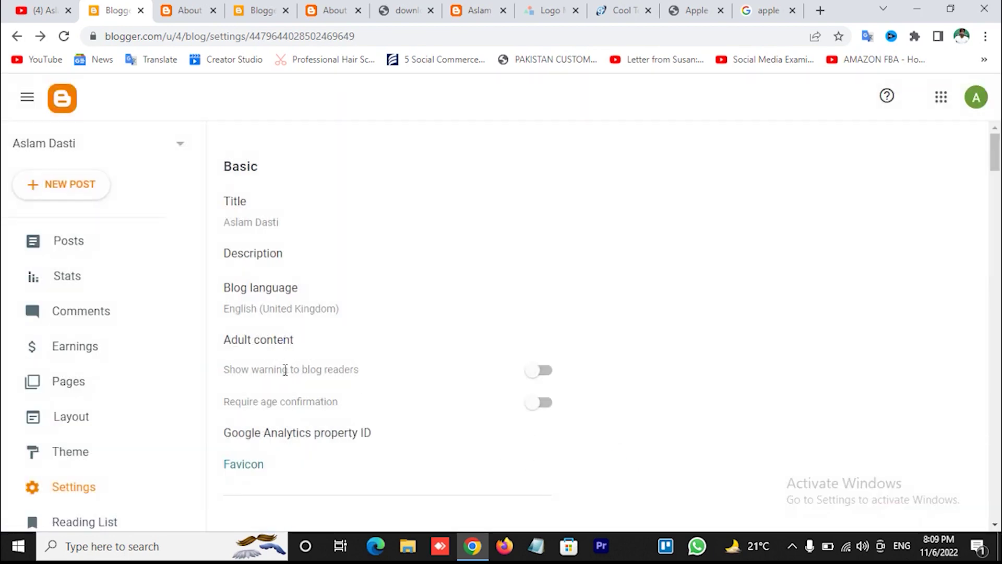
click(543, 375)
click(537, 373)
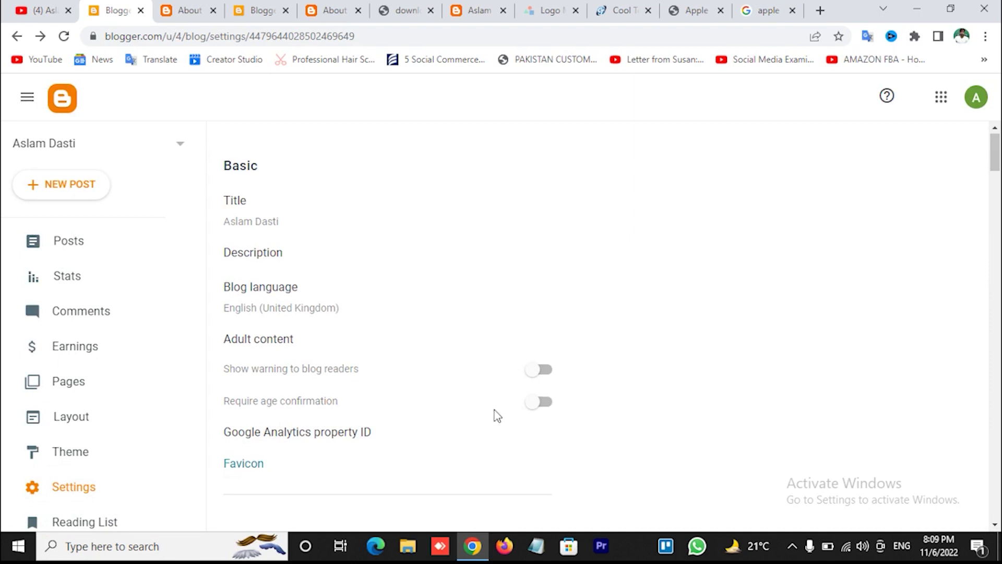
Try to upload LogoMakr-8MGuk3.png as the blog's favicon, and leave the favicon configuration.
scroll(494, 412, down, 3)
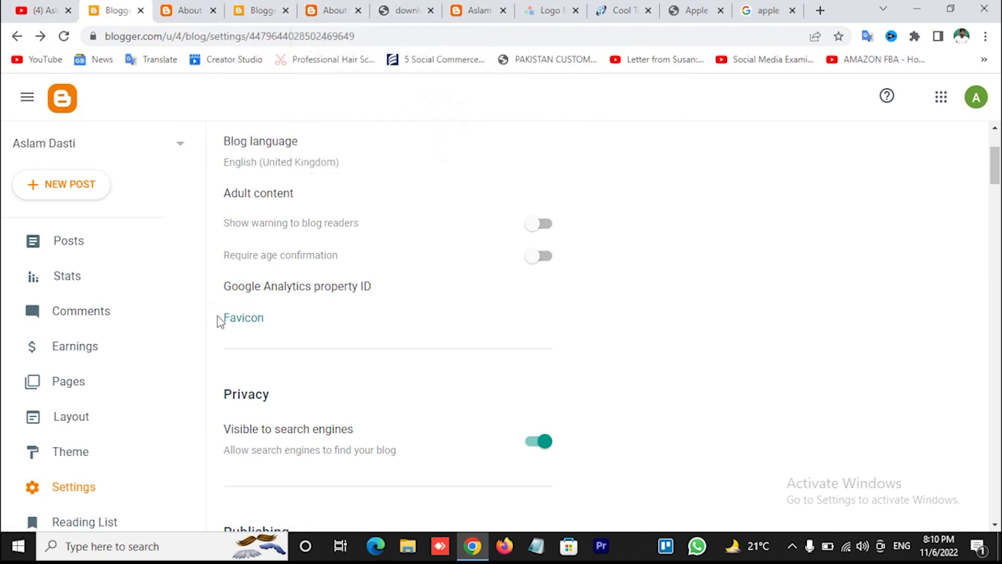
click(231, 319)
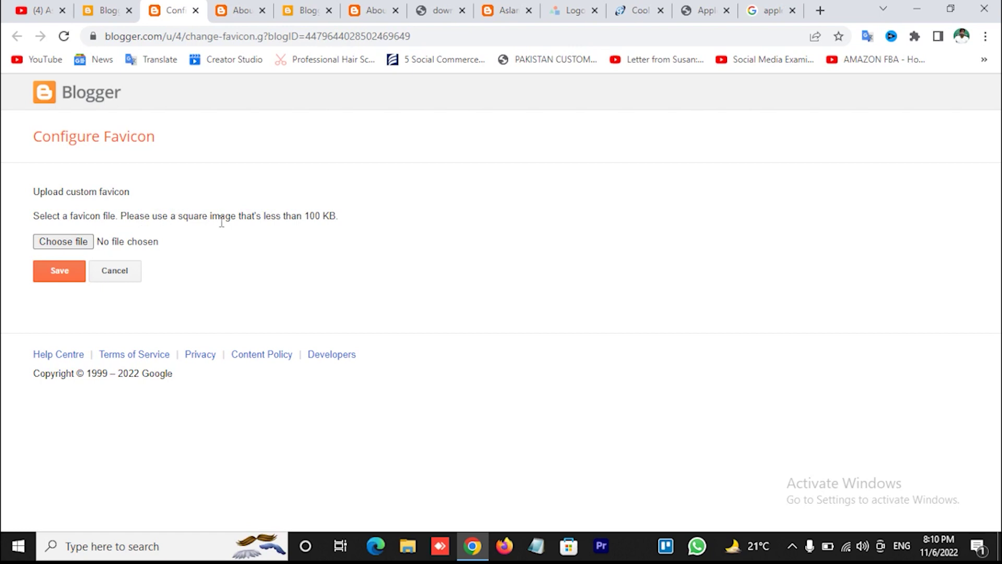
click(78, 242)
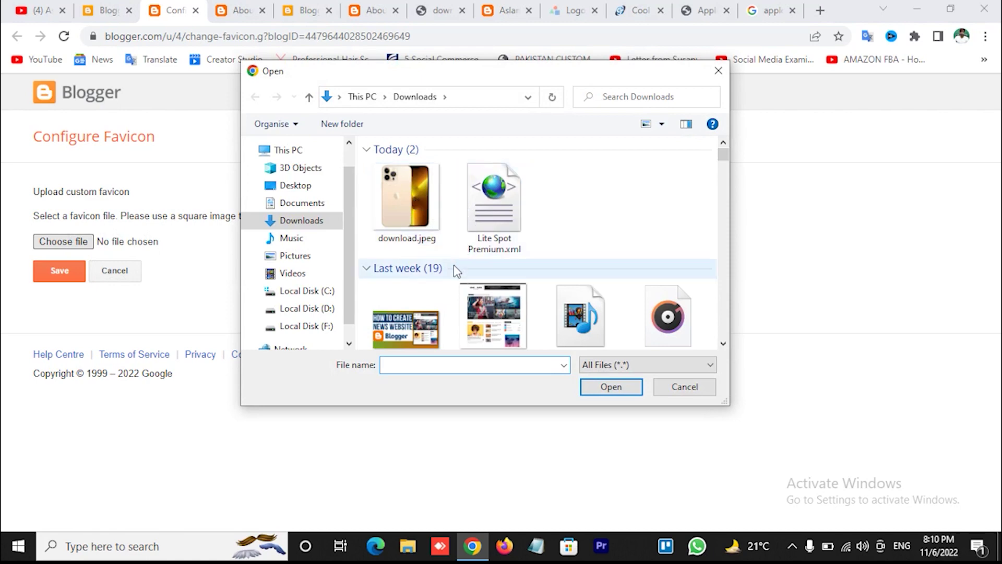
scroll(462, 249, down, 1)
scroll(547, 244, down, 6)
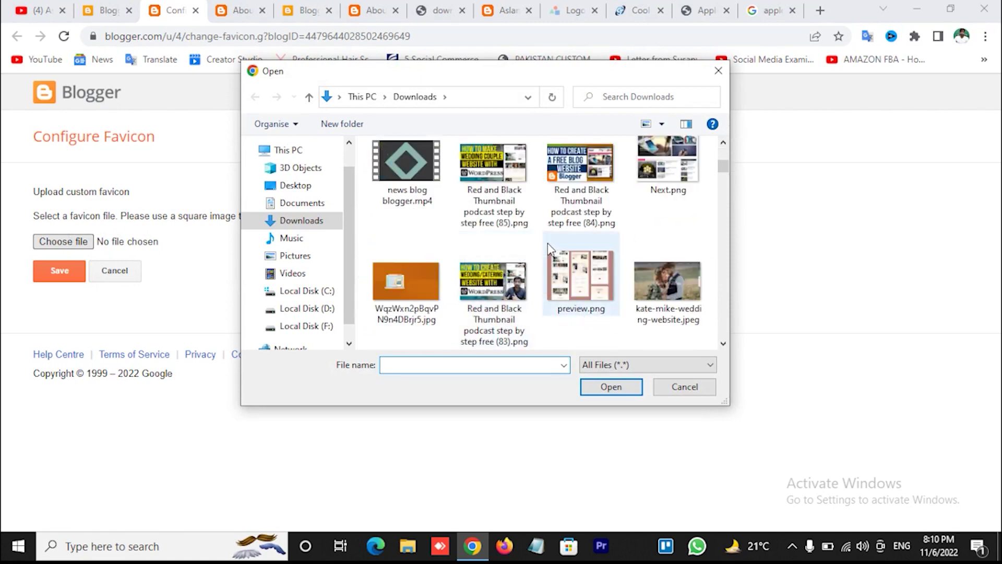
double_click(584, 257)
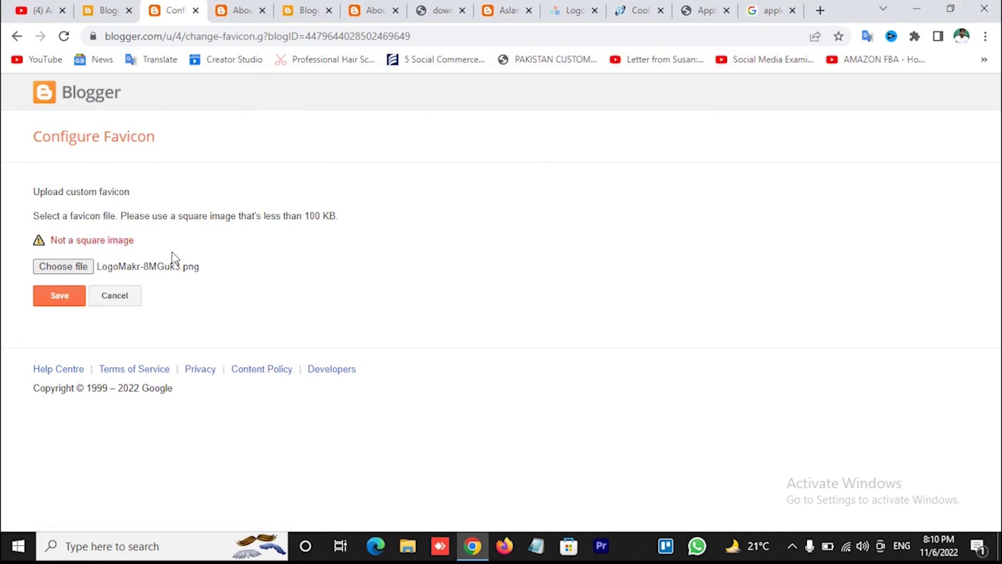
click(115, 295)
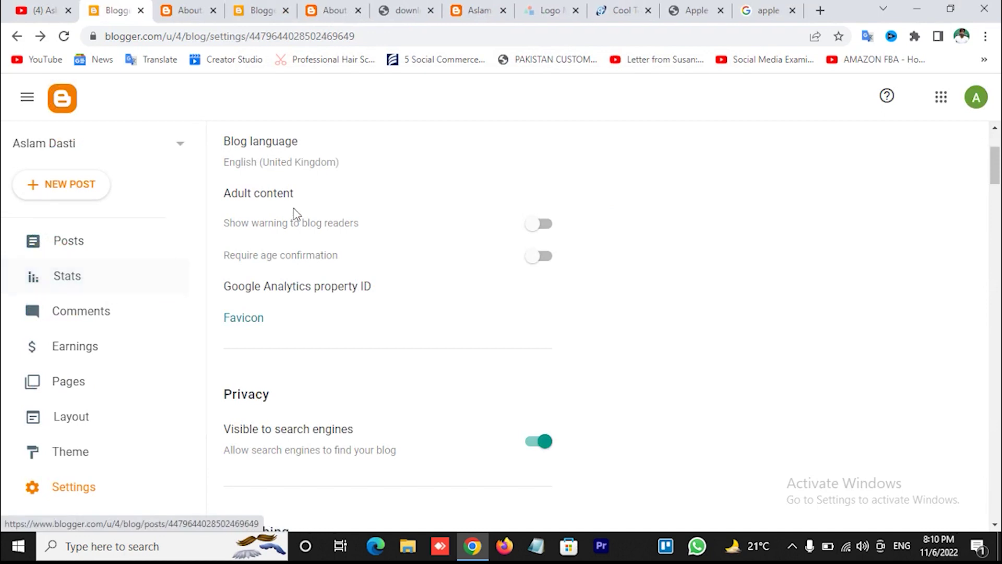
Try to save a bare .com domain made from the blog's name as the custom domain, and cancel the change.
scroll(311, 303, down, 3)
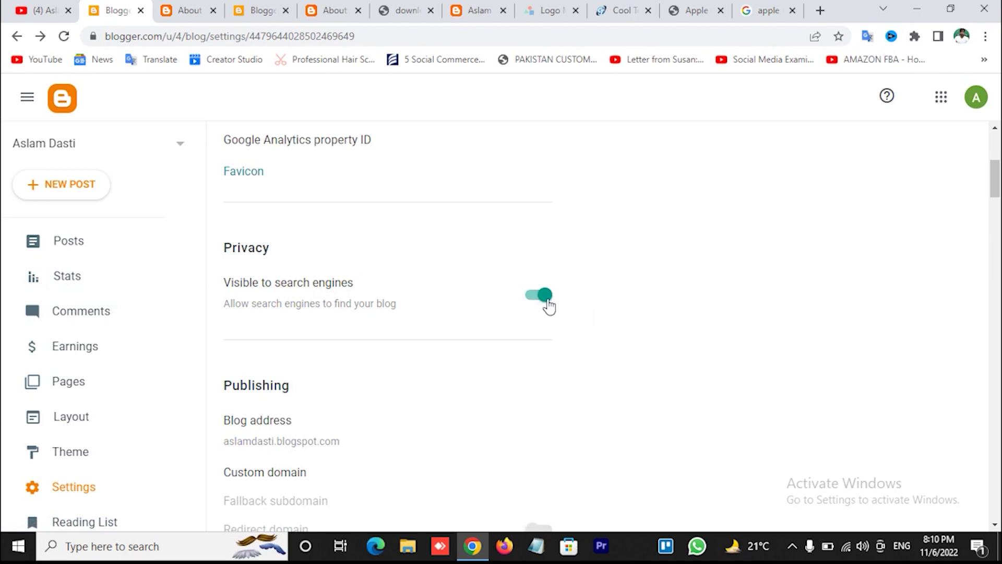
scroll(474, 317, down, 3)
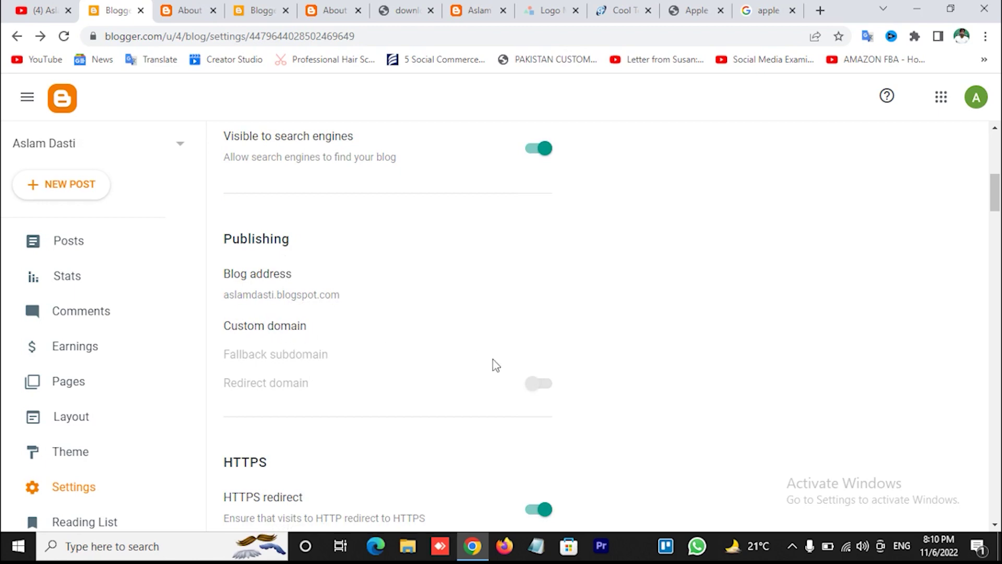
click(273, 325)
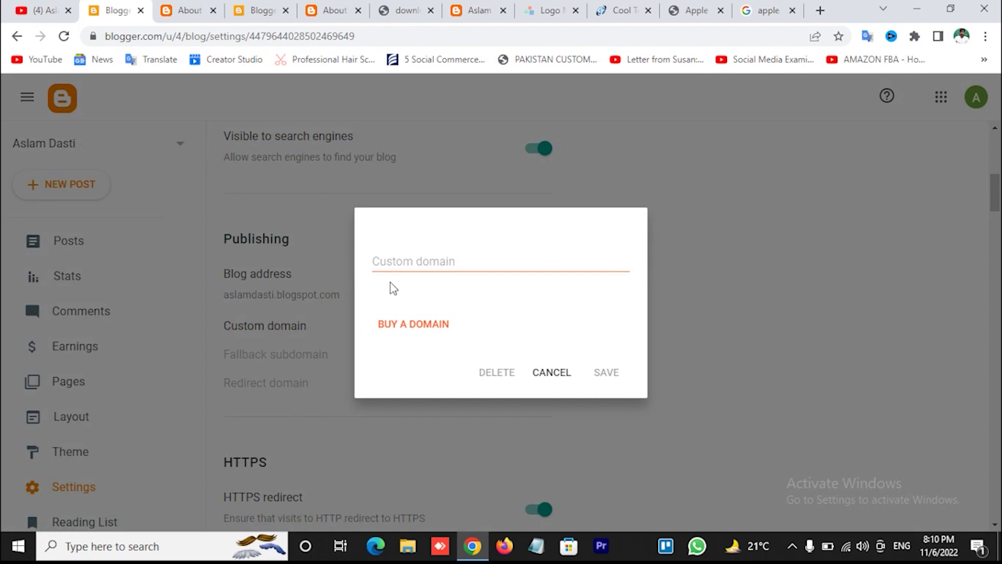
click(412, 261)
text(asl)
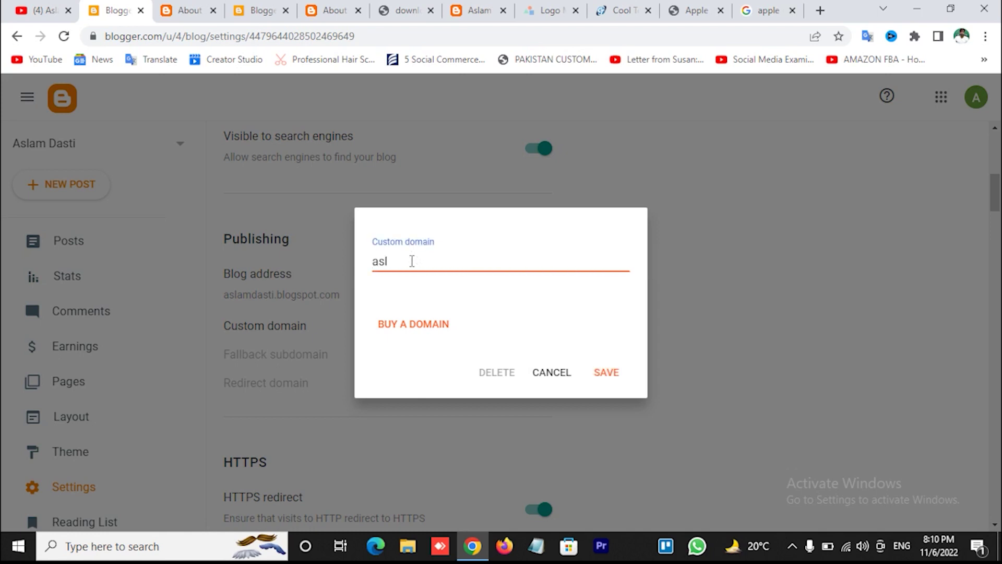
text(amdasti.com)
click(601, 380)
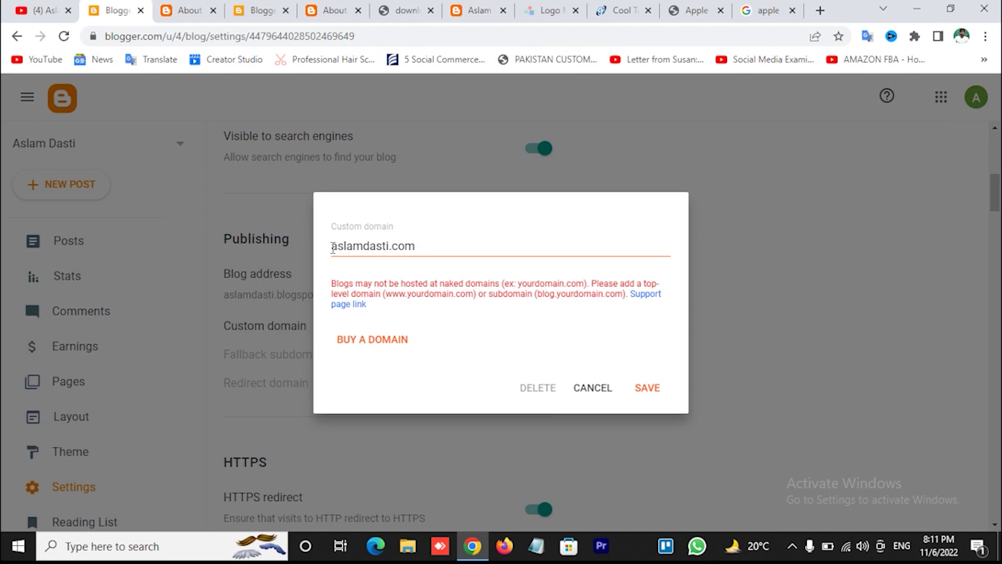
drag(333, 248, 444, 247)
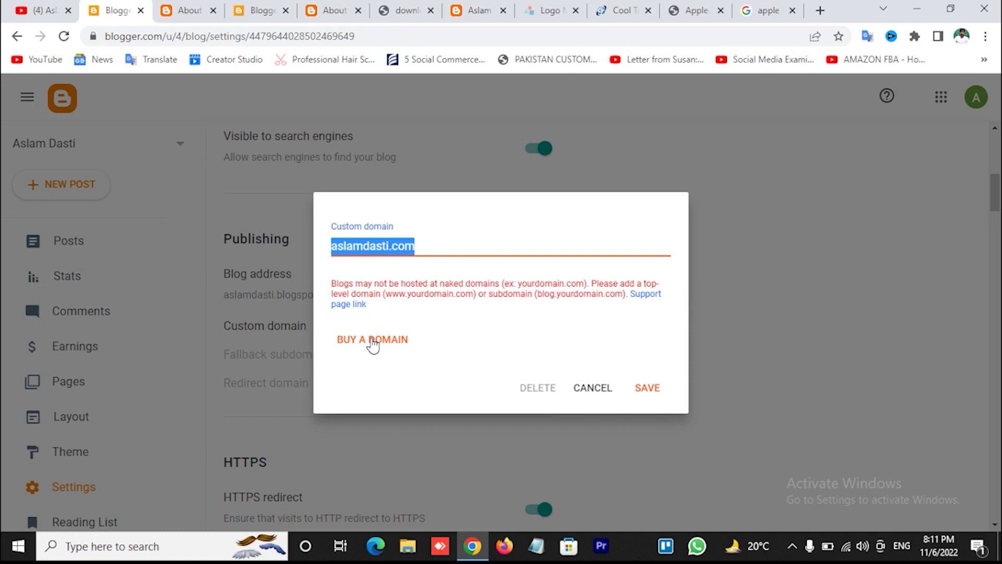
click(587, 393)
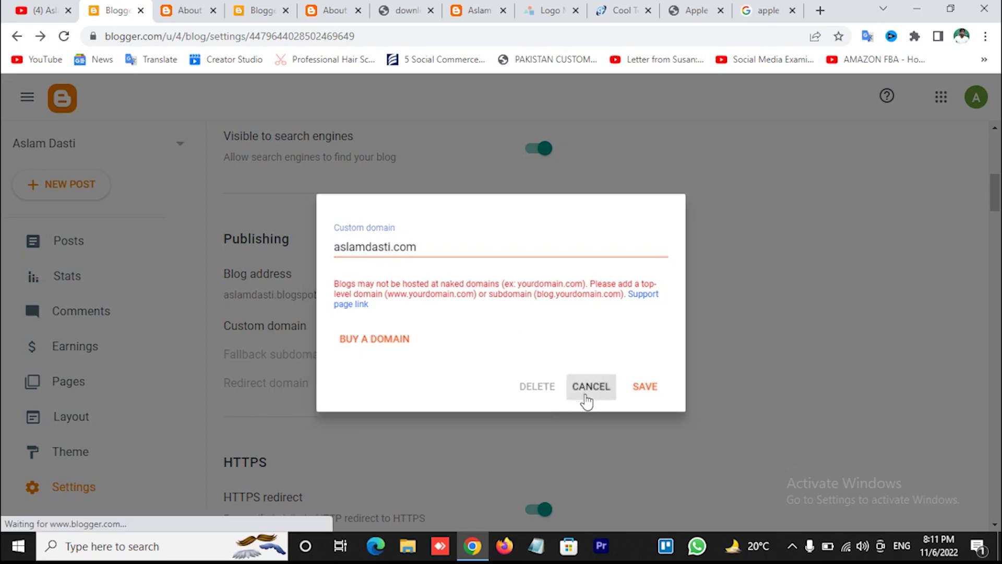
Review the blog's HTTPS redirect, permissions and posts settings without changing them.
scroll(440, 354, down, 1)
scroll(443, 353, down, 2)
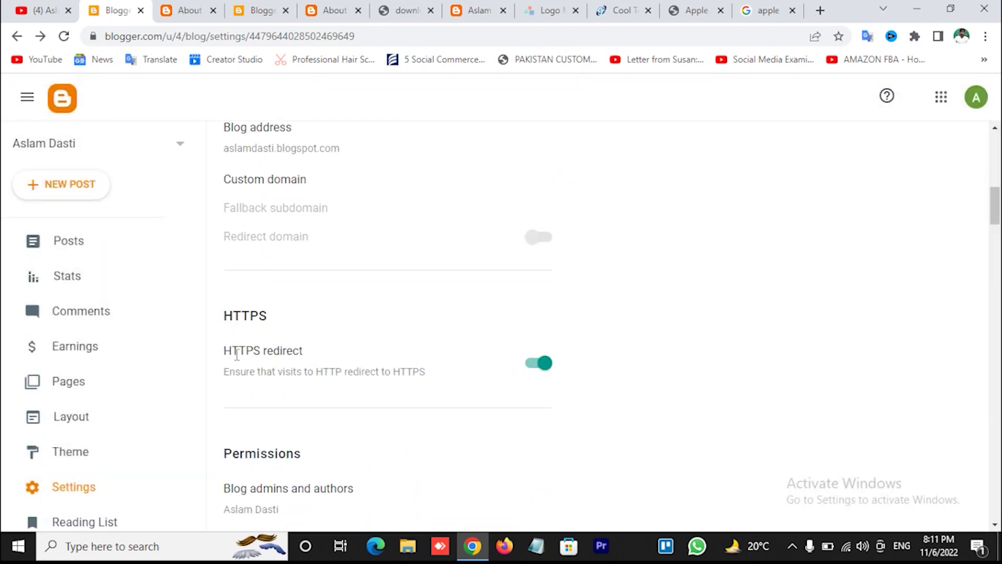
drag(228, 355, 316, 358)
click(356, 353)
scroll(511, 408, down, 4)
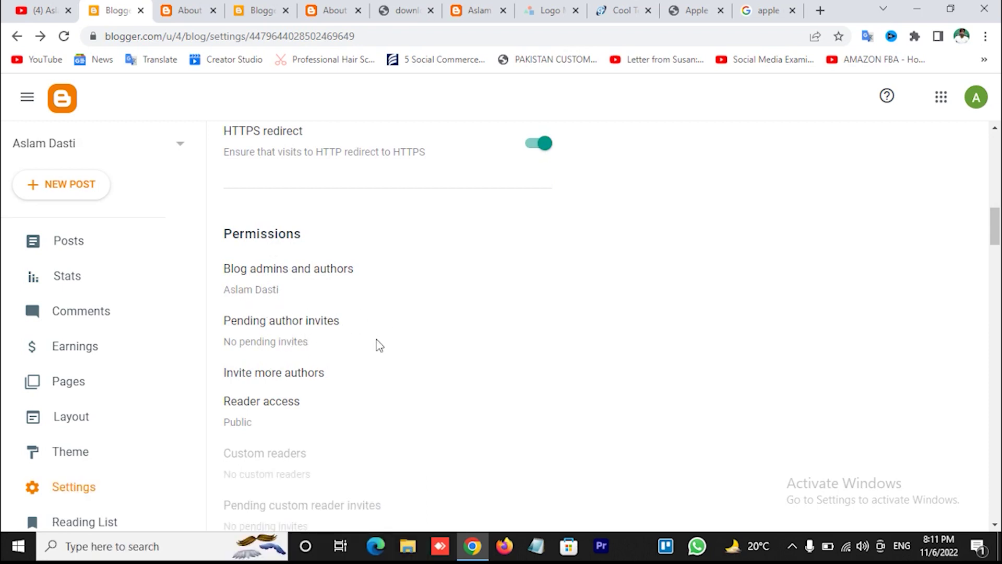
scroll(379, 355, down, 2)
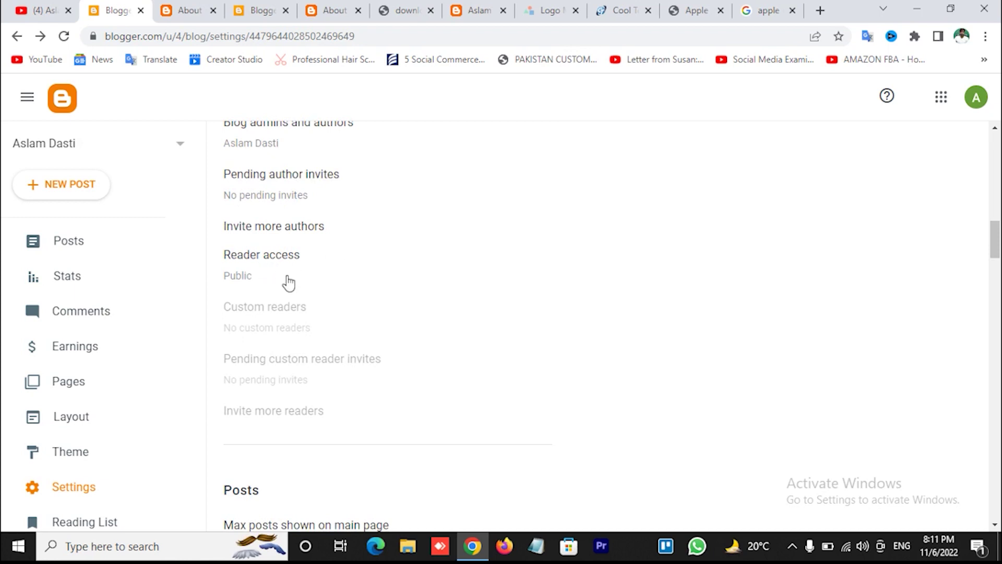
scroll(254, 238, down, 1)
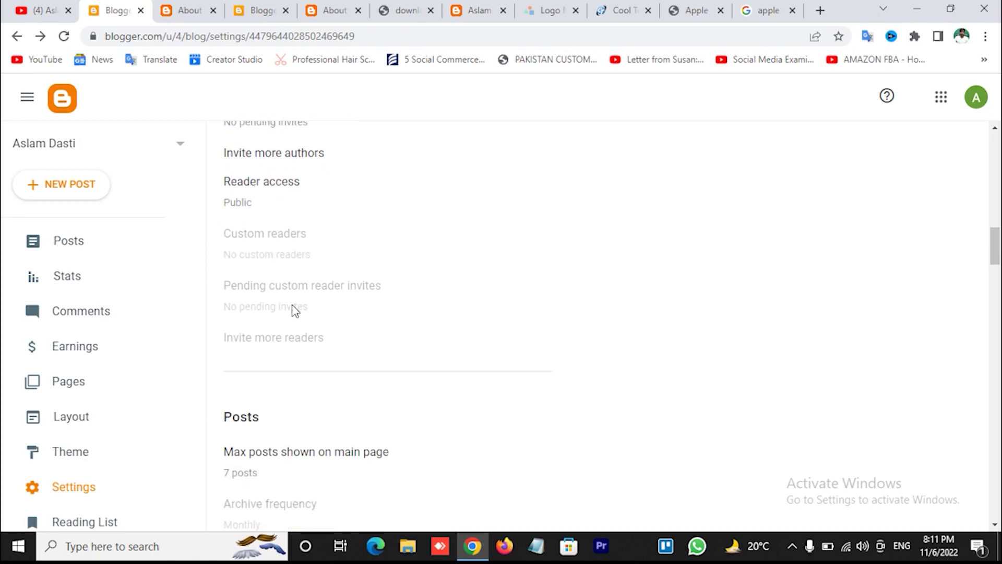
scroll(282, 312, down, 2)
scroll(342, 329, down, 2)
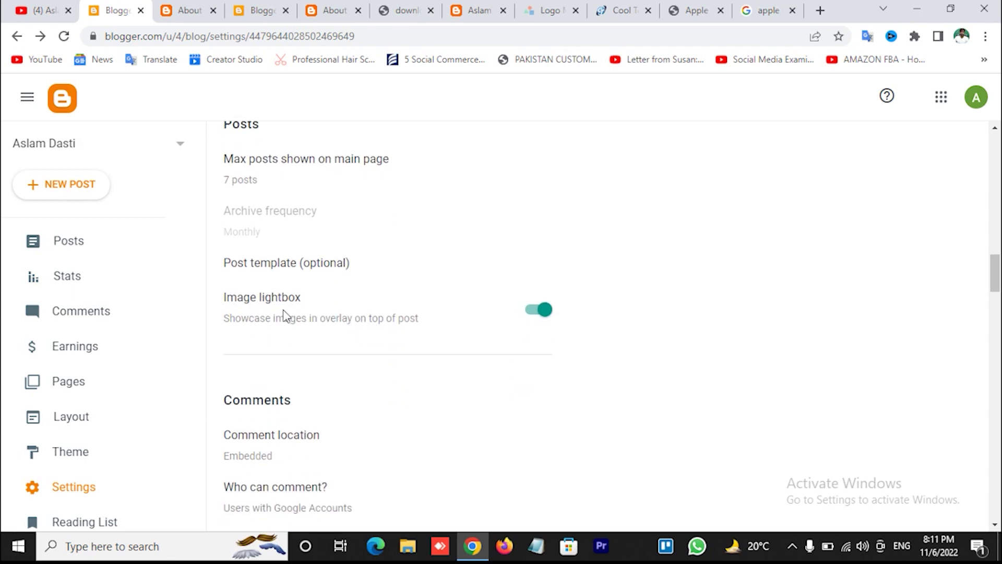
Review the comments, email and formatting settings of the blog without changing them.
scroll(543, 312, down, 3)
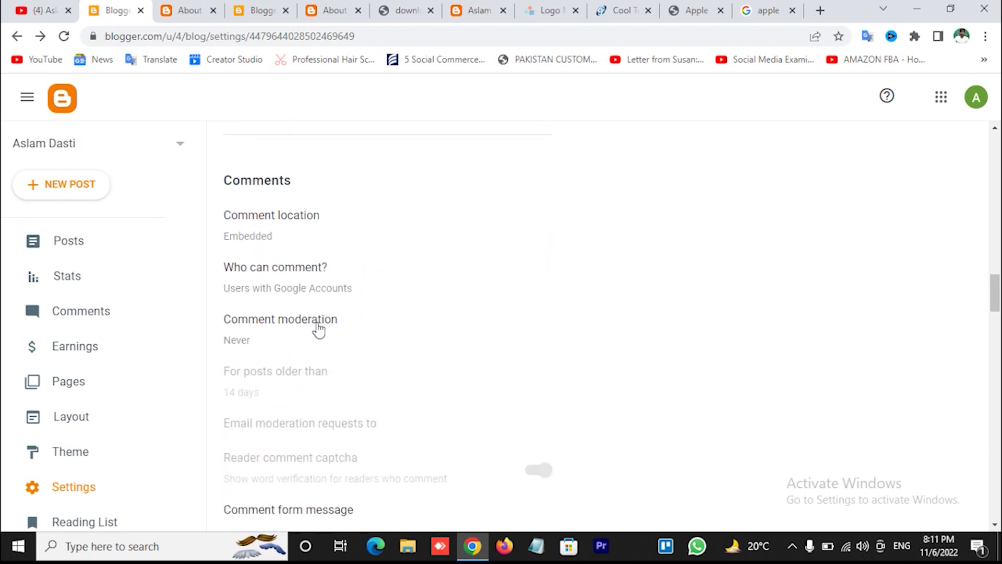
scroll(313, 277, down, 3)
scroll(314, 277, down, 2)
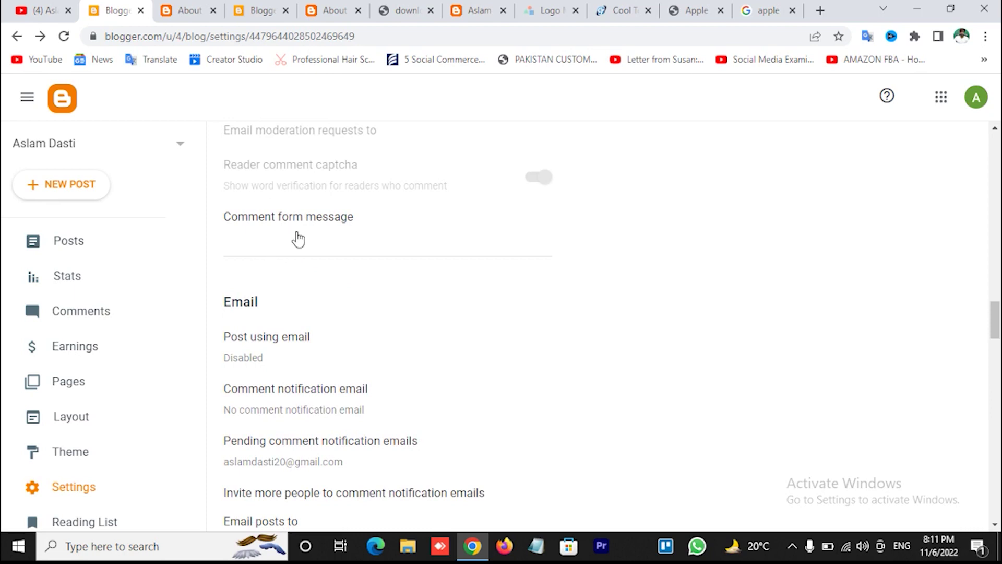
scroll(313, 281, down, 1)
scroll(301, 318, down, 1)
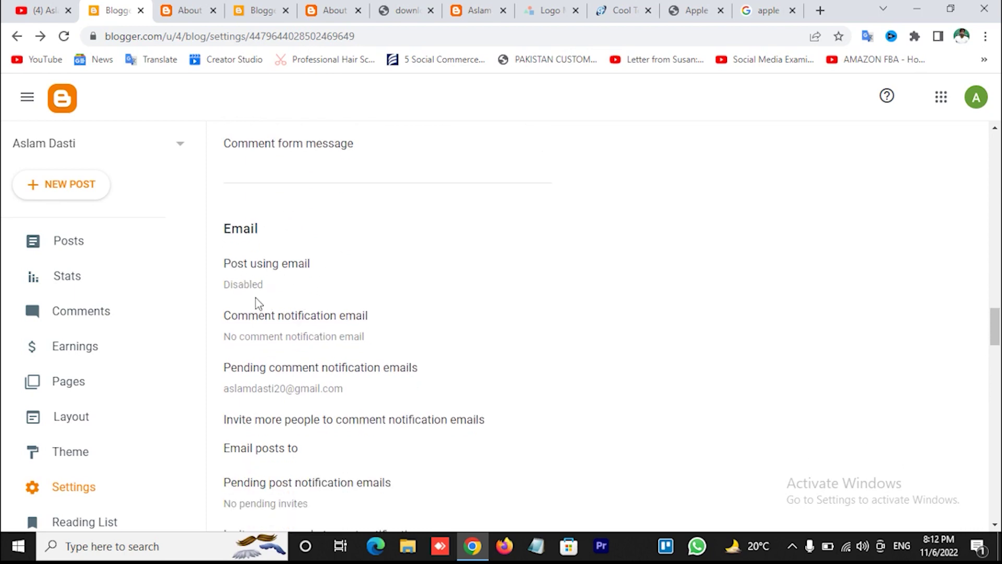
scroll(295, 292, down, 3)
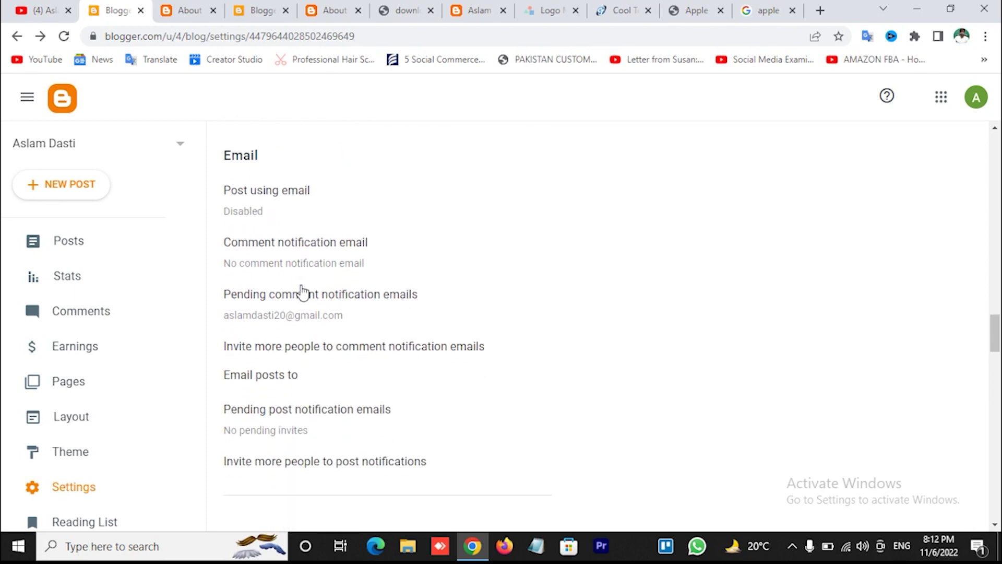
scroll(340, 277, down, 5)
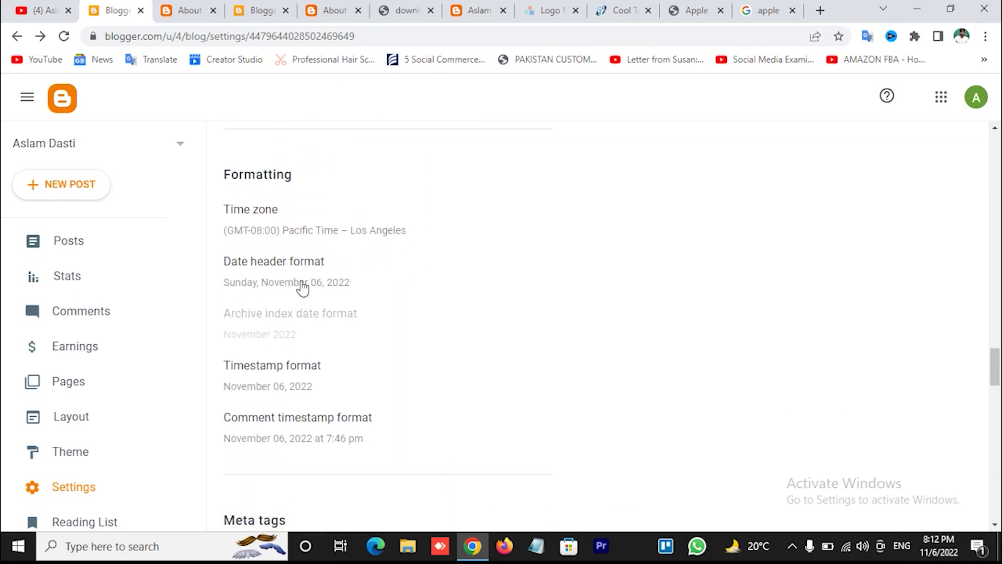
scroll(318, 285, down, 3)
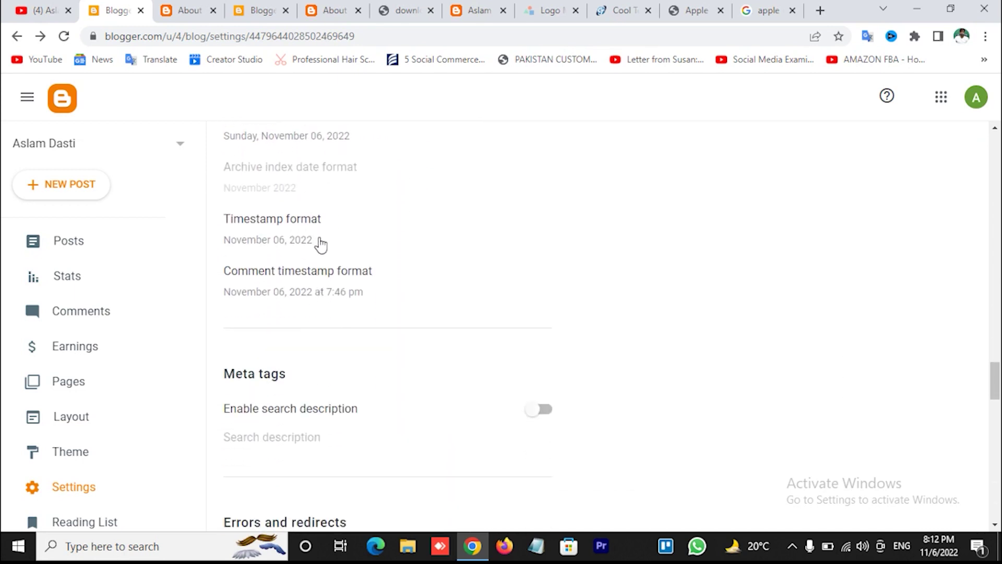
Review the remaining blog settings from meta tags, redirects and crawlers through monetisation, blog management, site feed and general options.
scroll(328, 291, down, 3)
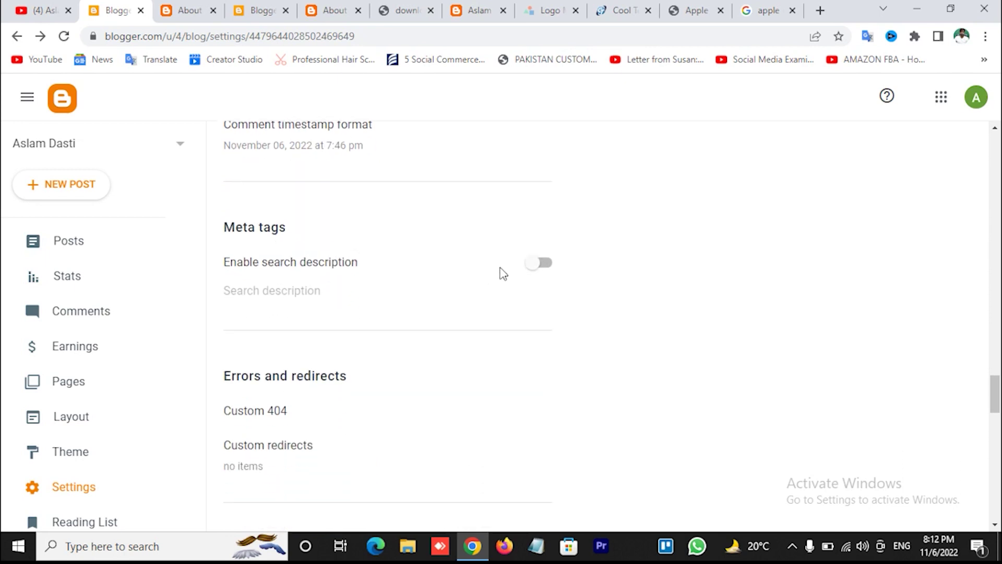
scroll(339, 278, down, 1)
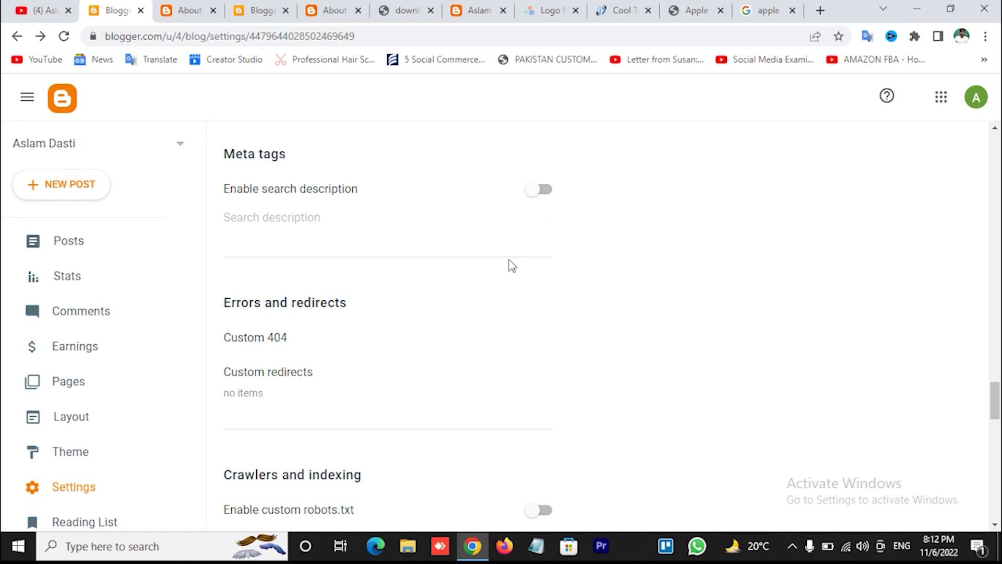
scroll(372, 318, down, 2)
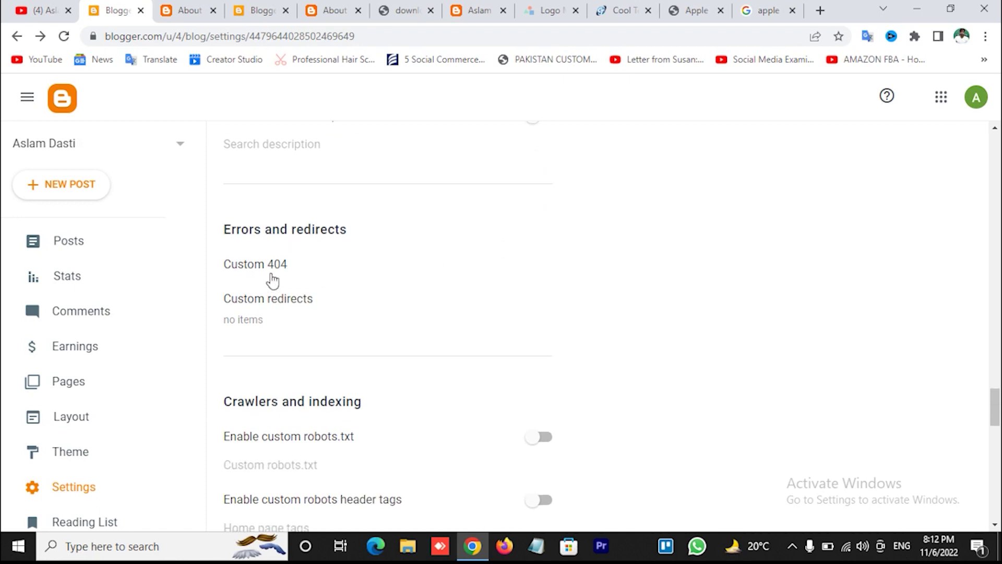
scroll(289, 308, down, 3)
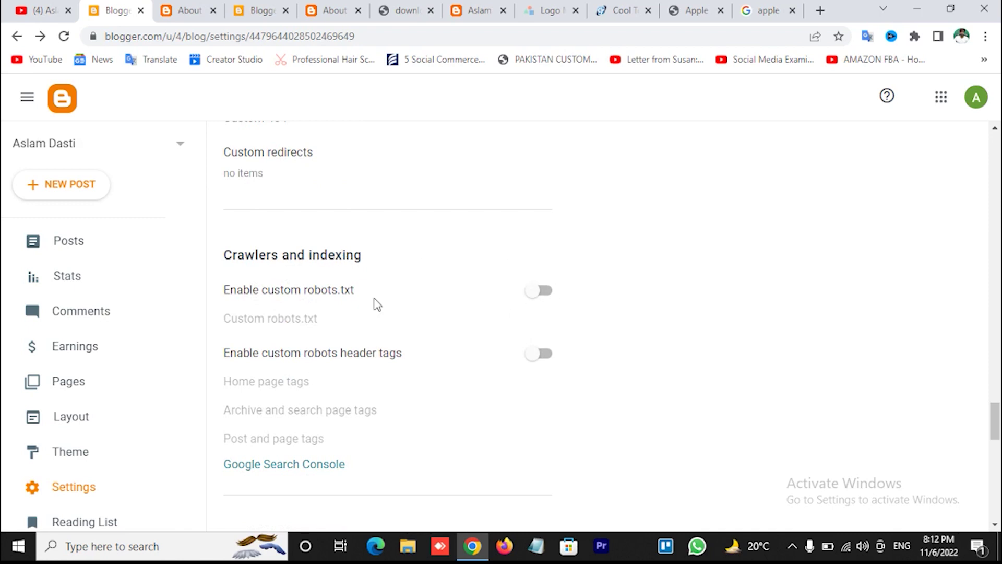
scroll(376, 327, down, 3)
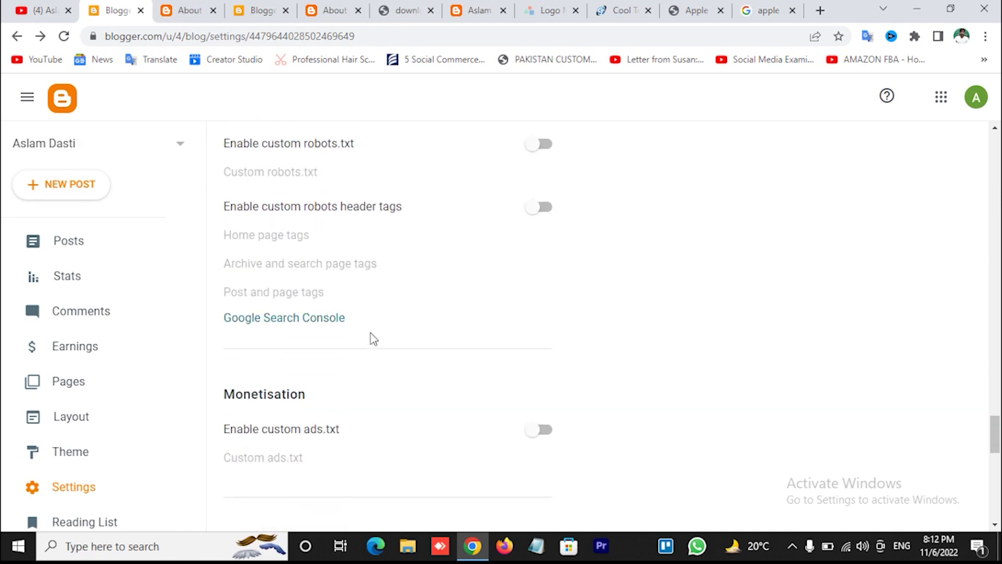
scroll(373, 364, down, 3)
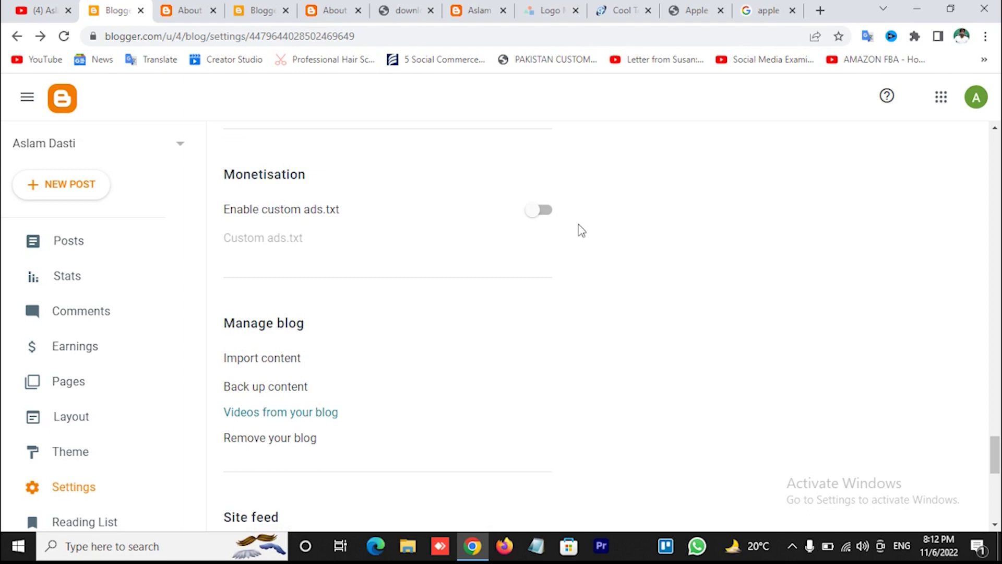
scroll(368, 287, down, 3)
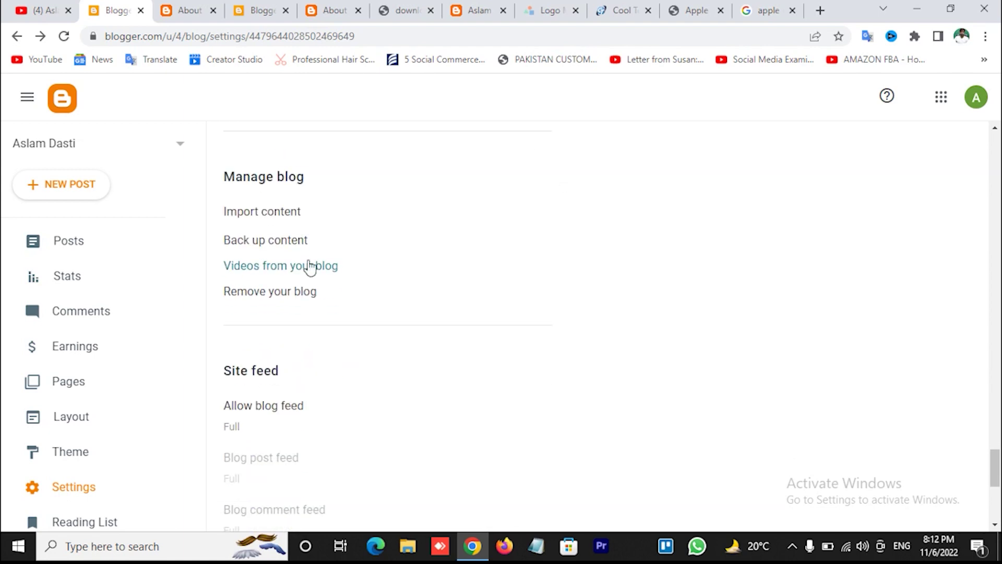
scroll(327, 321, down, 3)
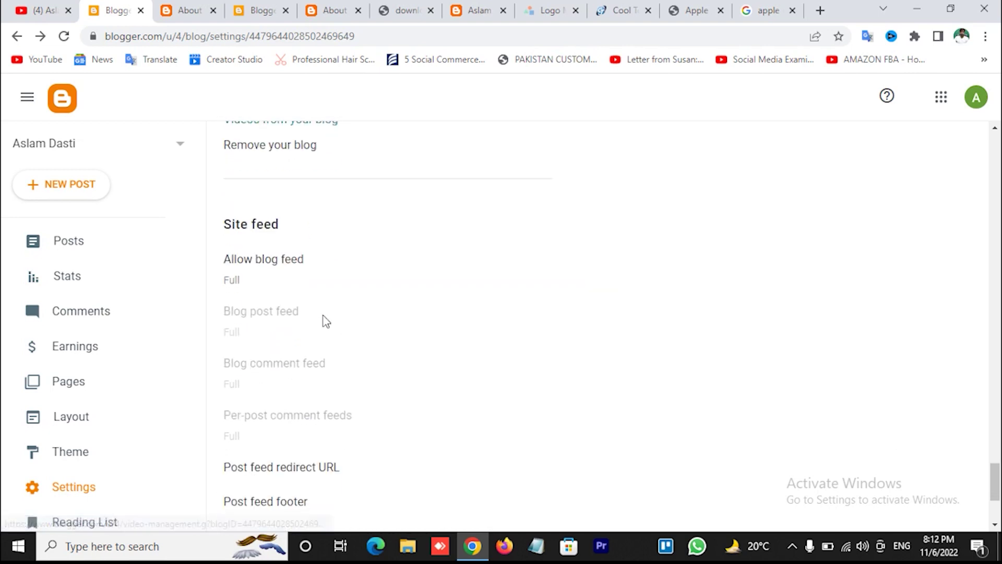
scroll(291, 284, down, 3)
scroll(324, 244, down, 1)
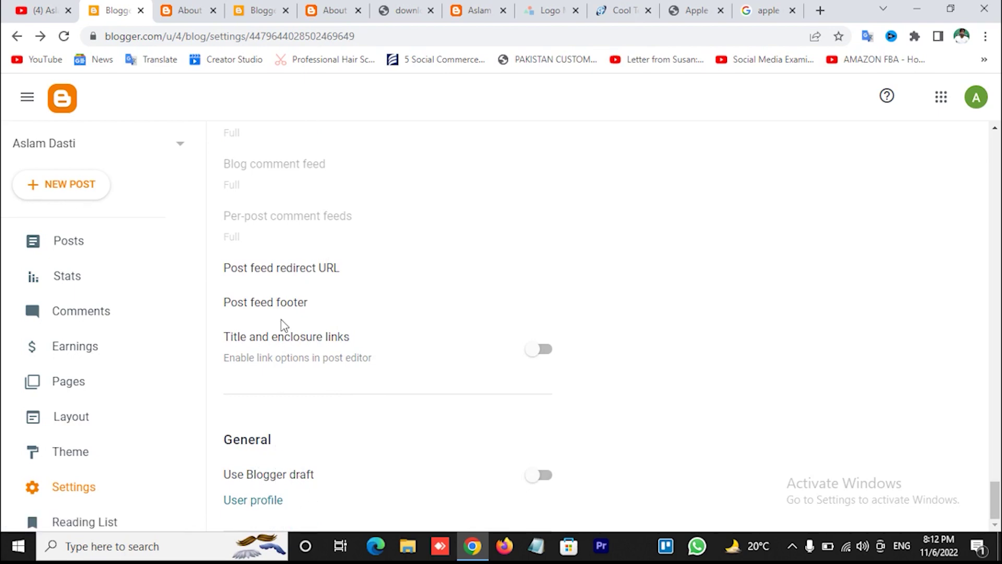
Switch to the live blog's About us page and return to the home page through the header logo.
key(ctrl+5)
click(155, 102)
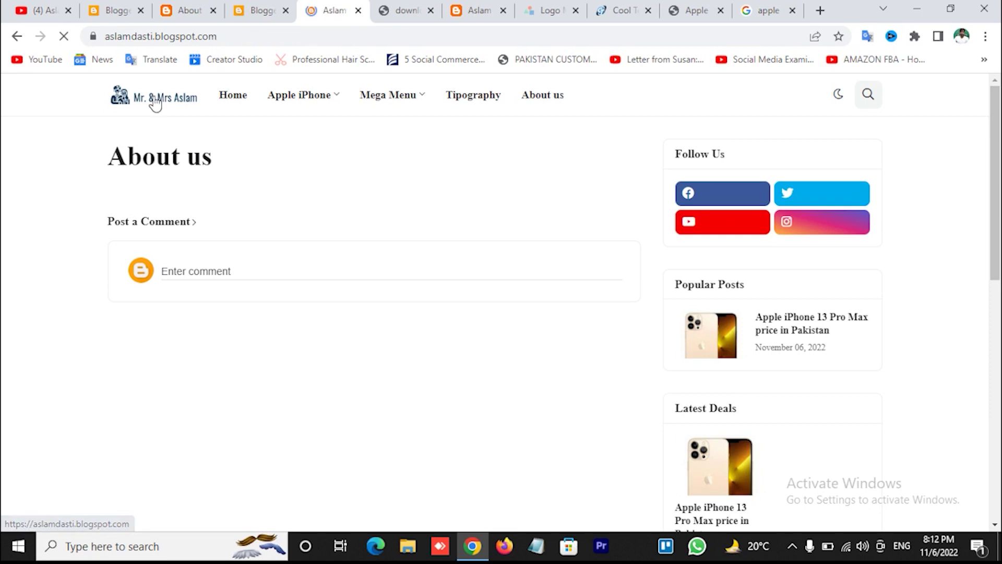